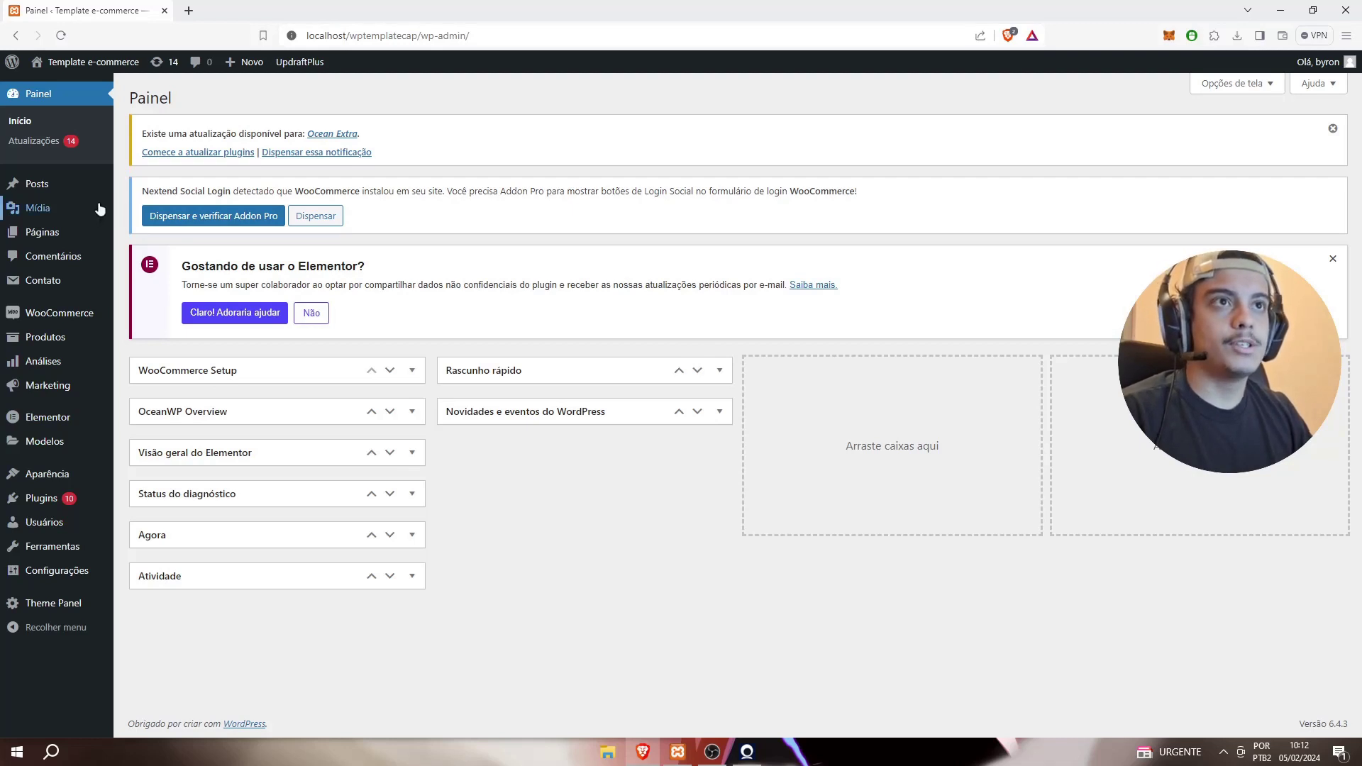
Step: View the Template e-commerce storefront's home page and return to the admin dashboard
mouse_move(100, 208)
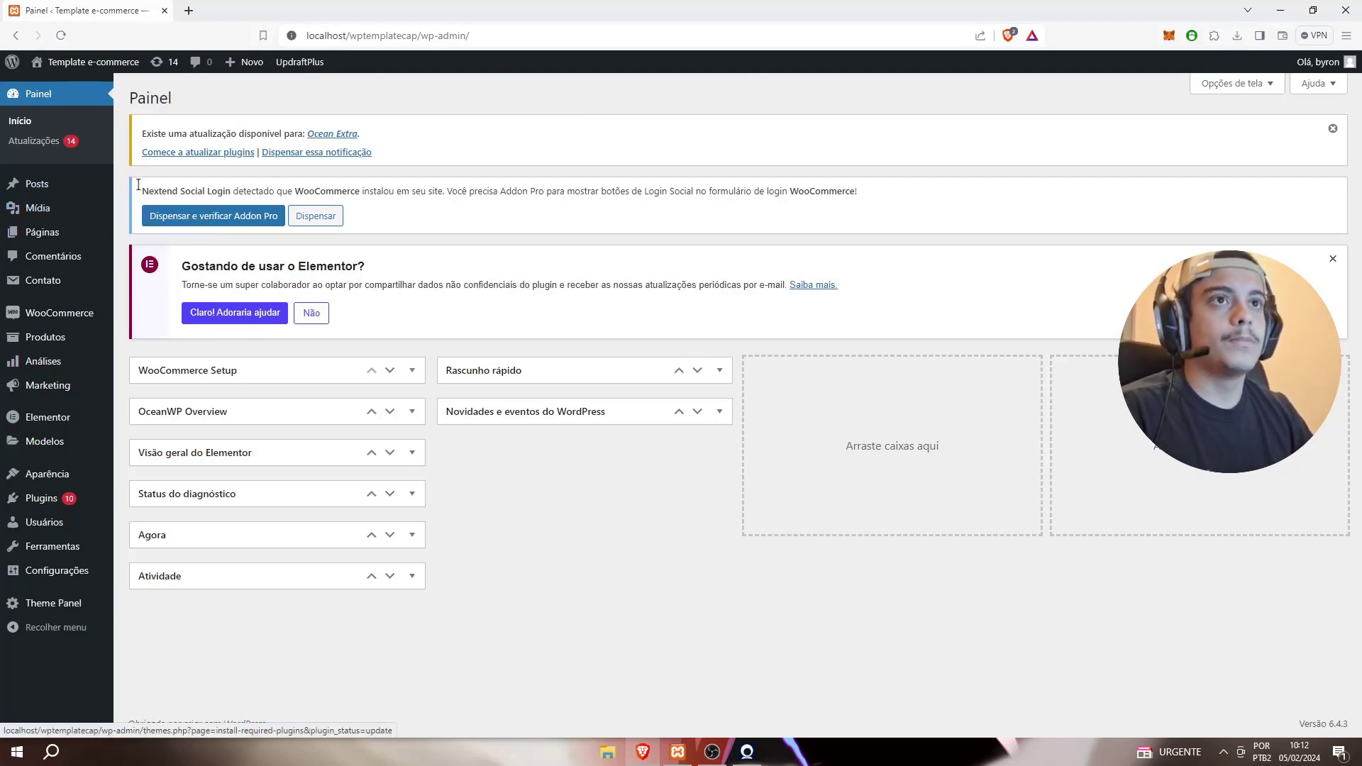
mouse_move(87, 75)
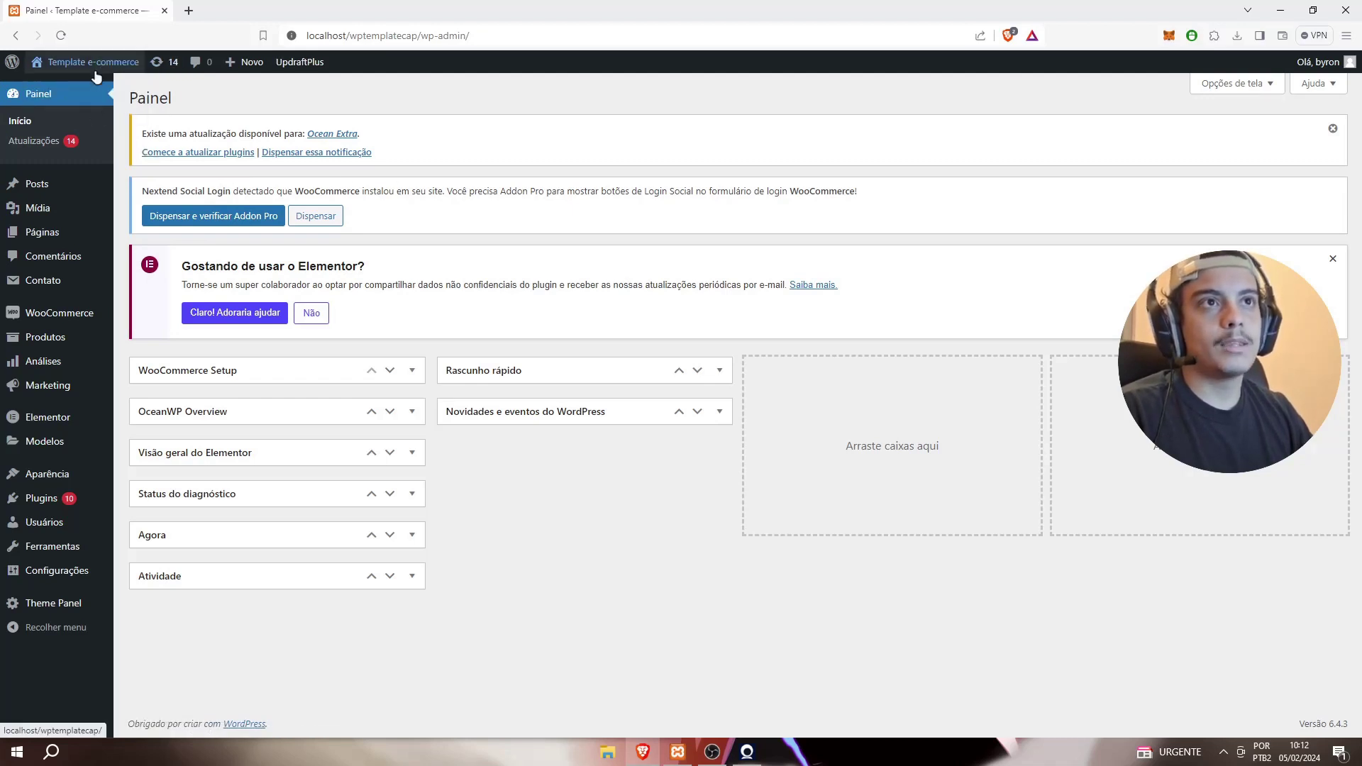
left_click(75, 95)
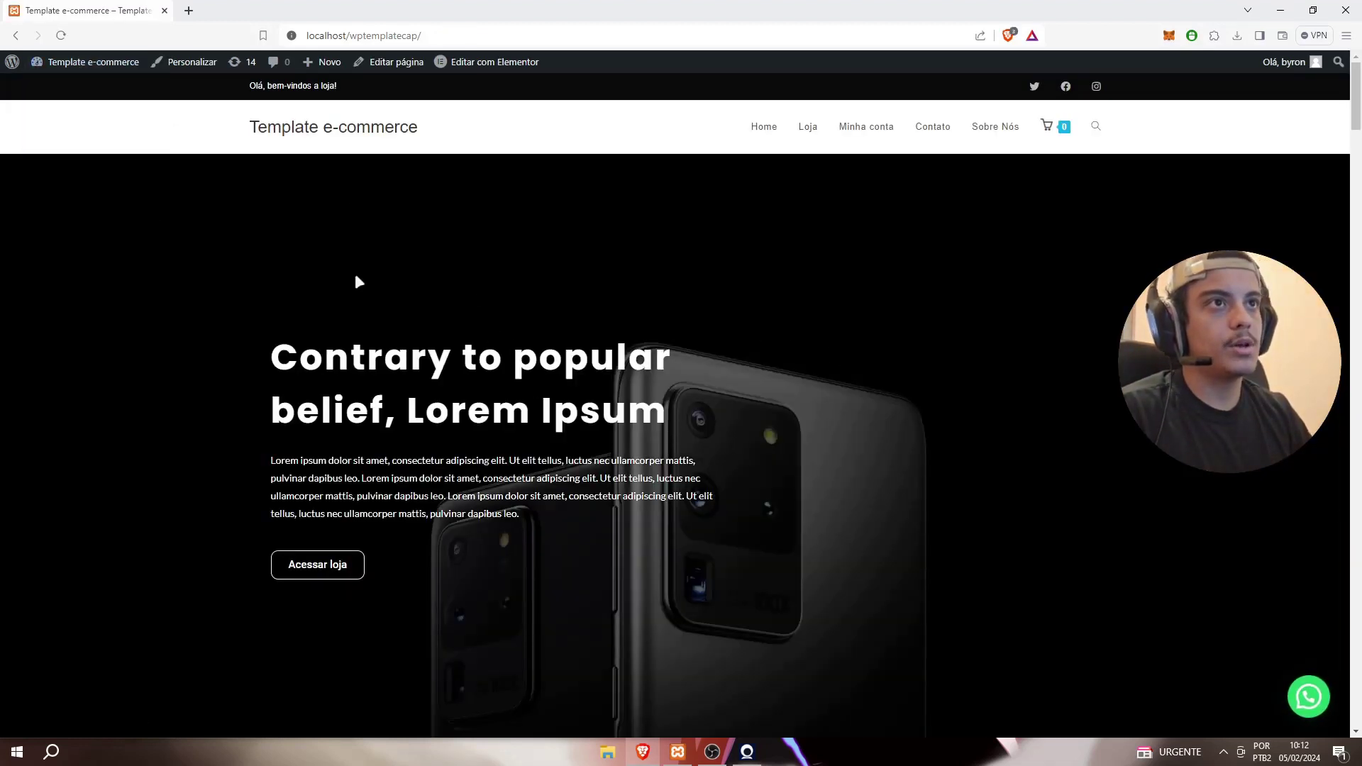
left_click(68, 105)
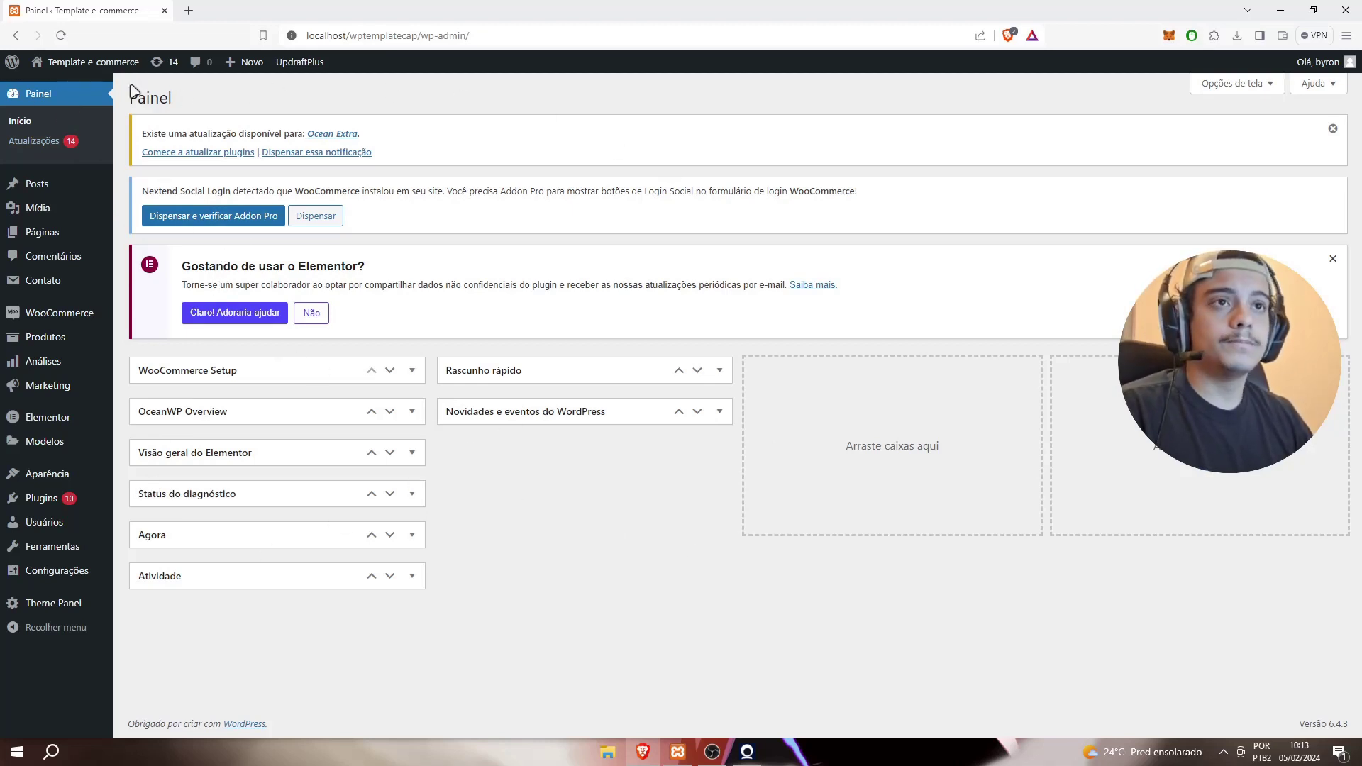
Step: Look through the media library and the list of all site pages
mouse_move(31, 193)
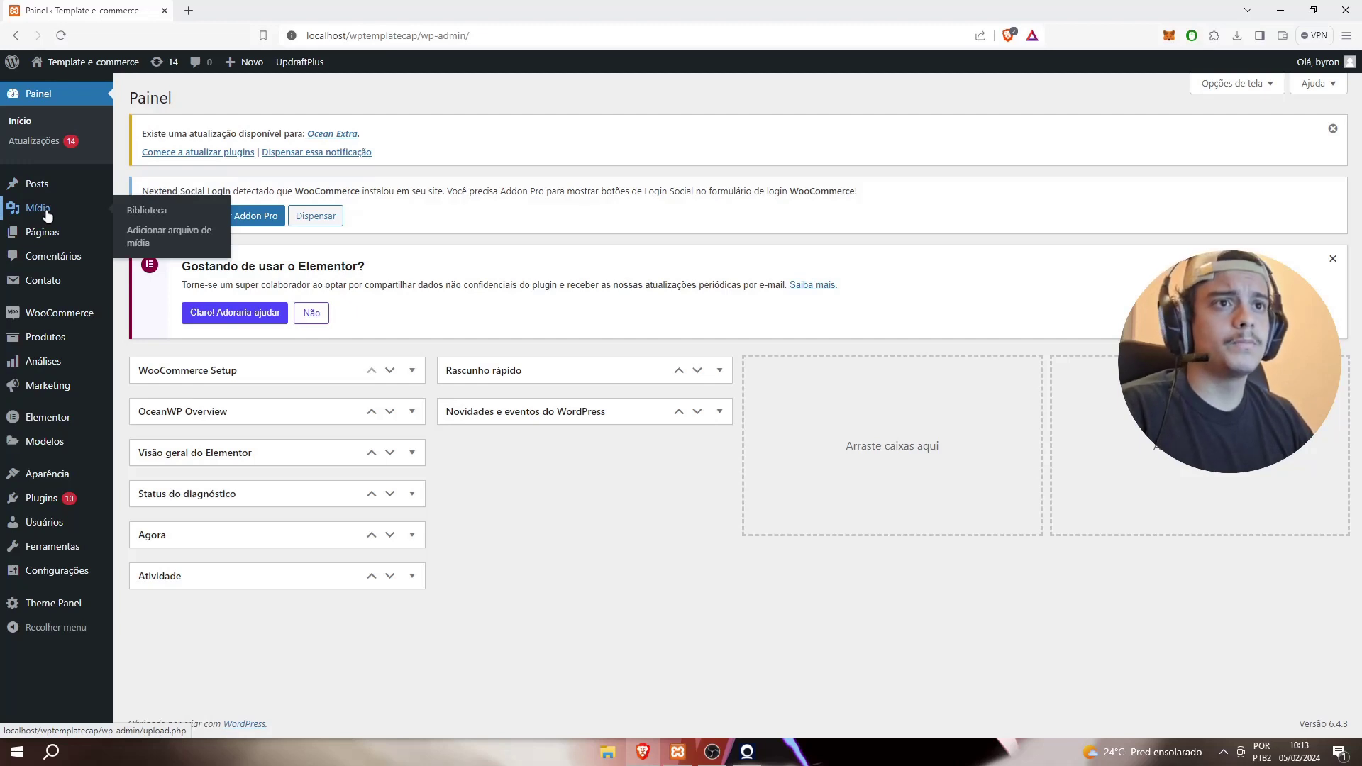
left_click(45, 209)
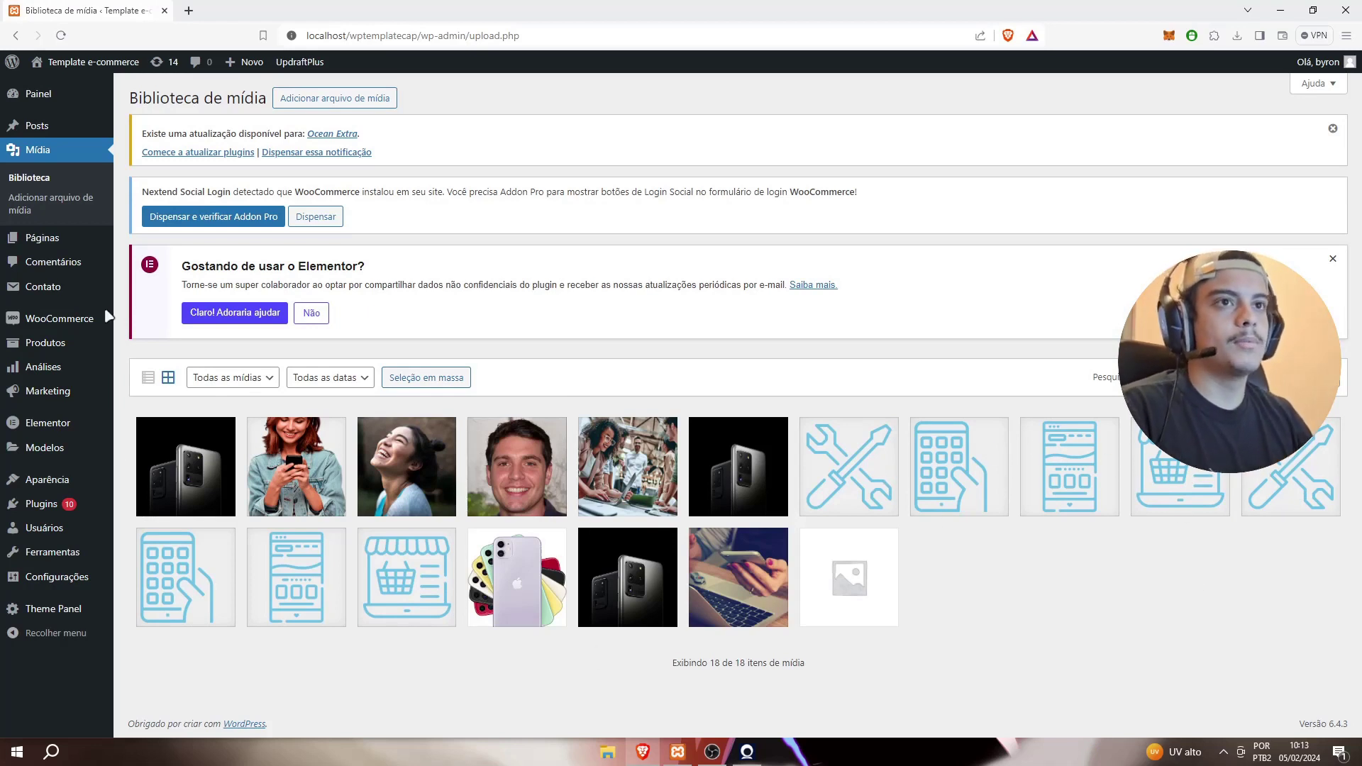
left_click(75, 242)
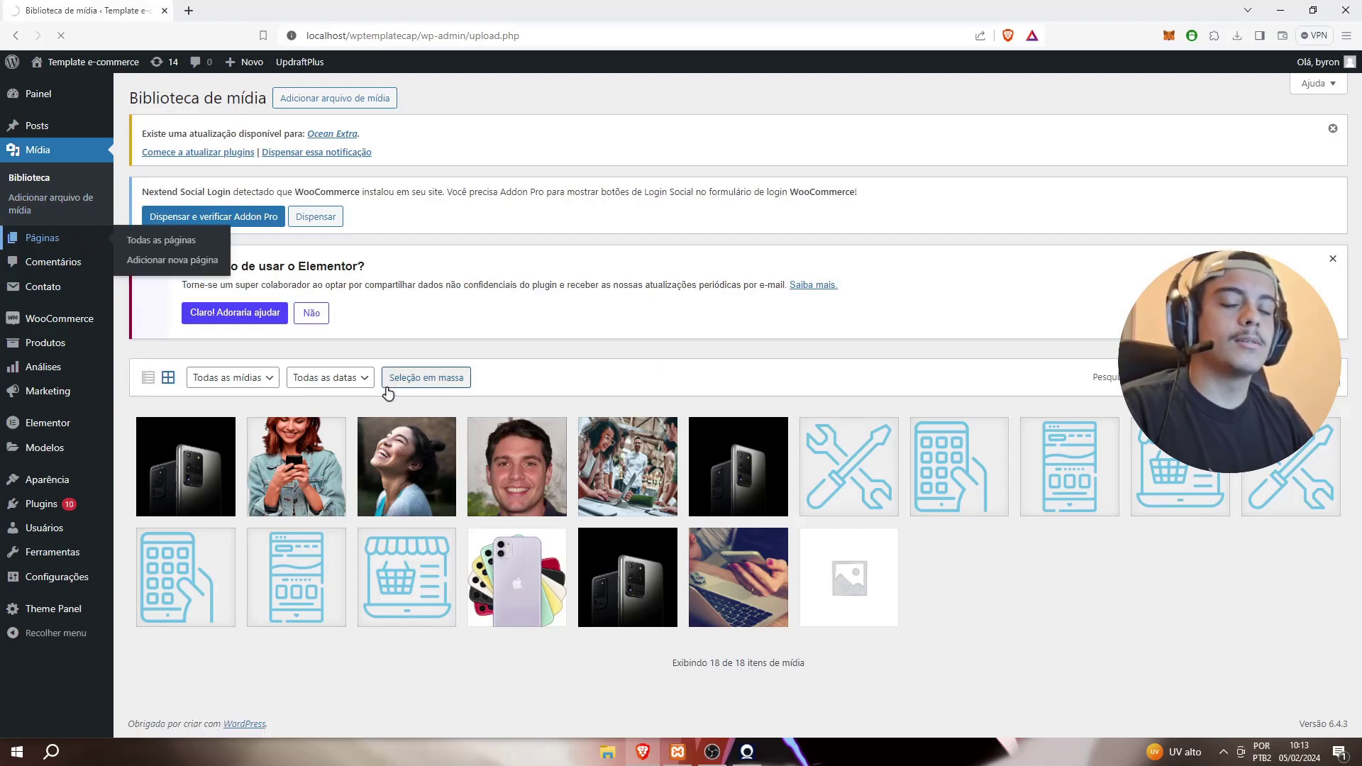
scroll(387, 393, "down", 2)
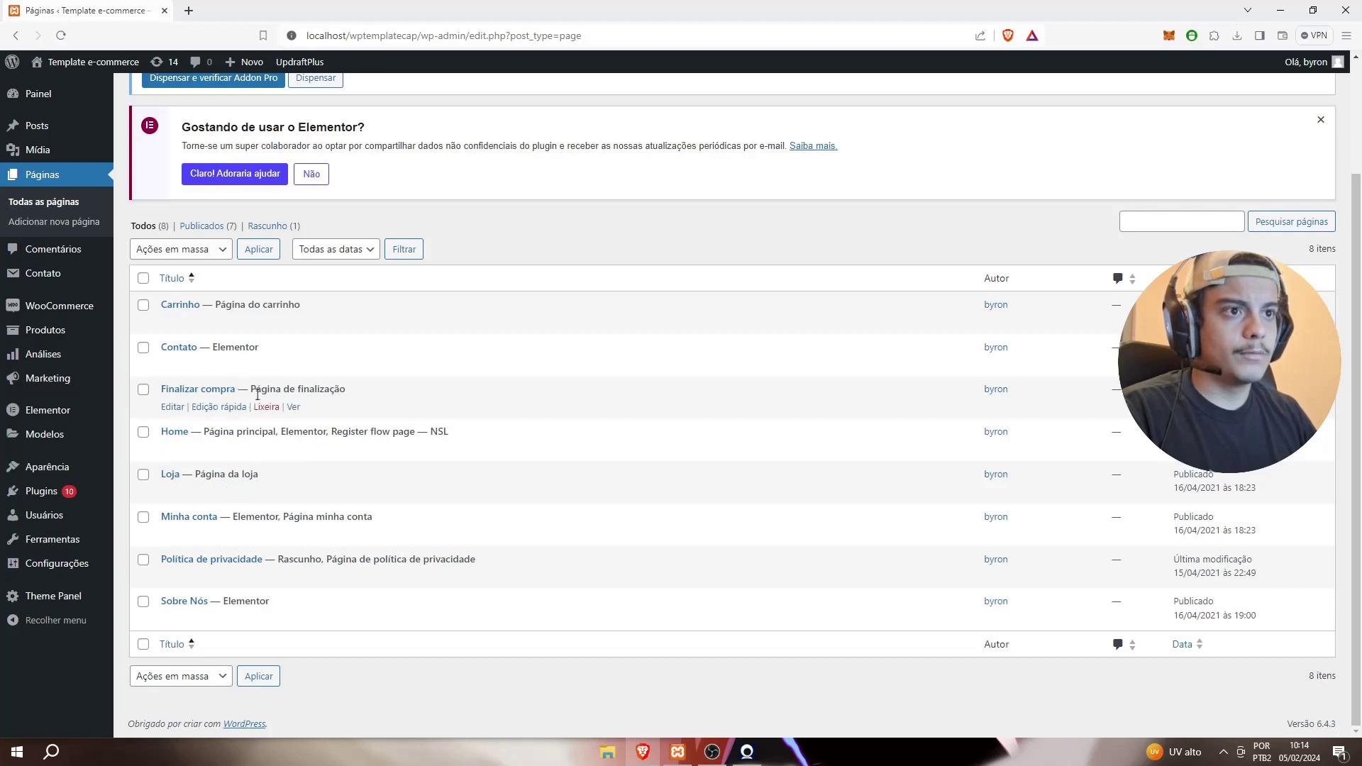
Step: Open the Finalizar compra page for editing to inspect its shortcode block, and return to the pages list
left_click(173, 408)
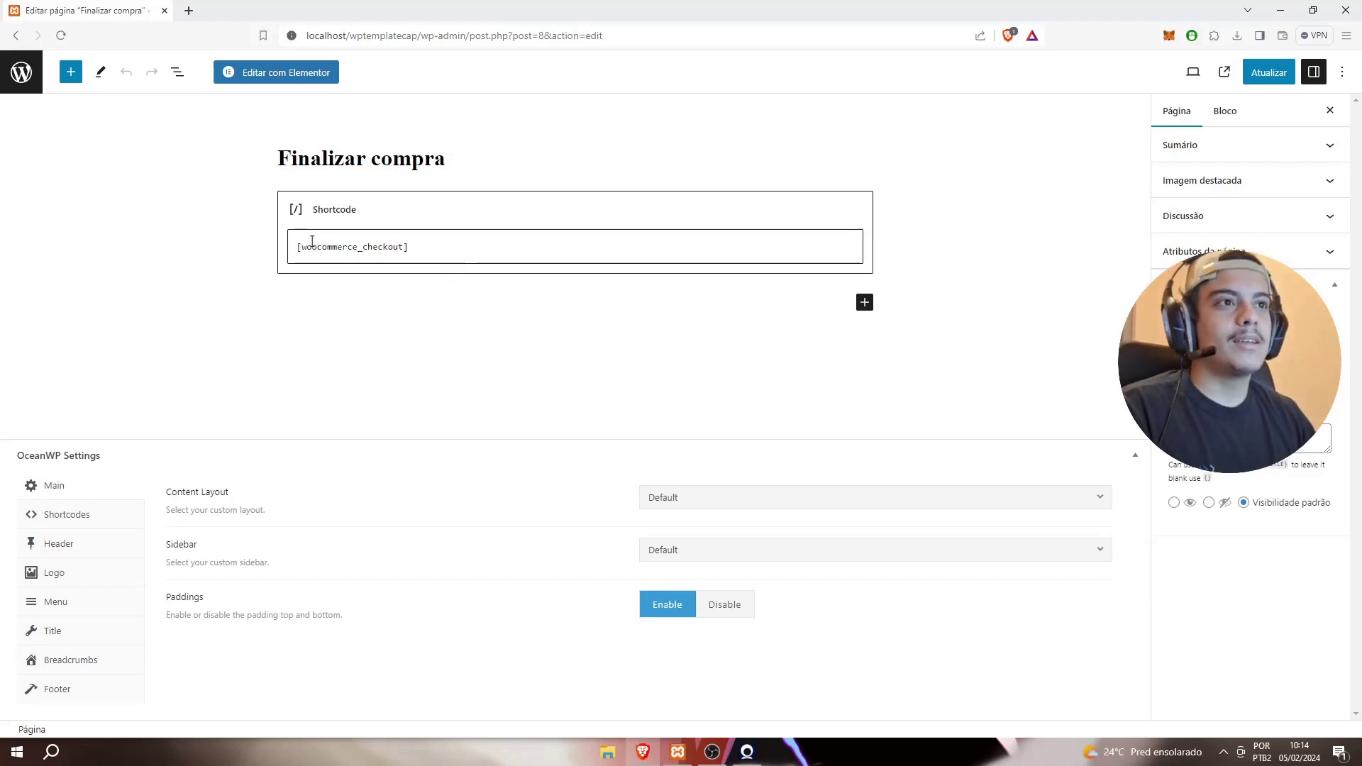
left_click(17, 36)
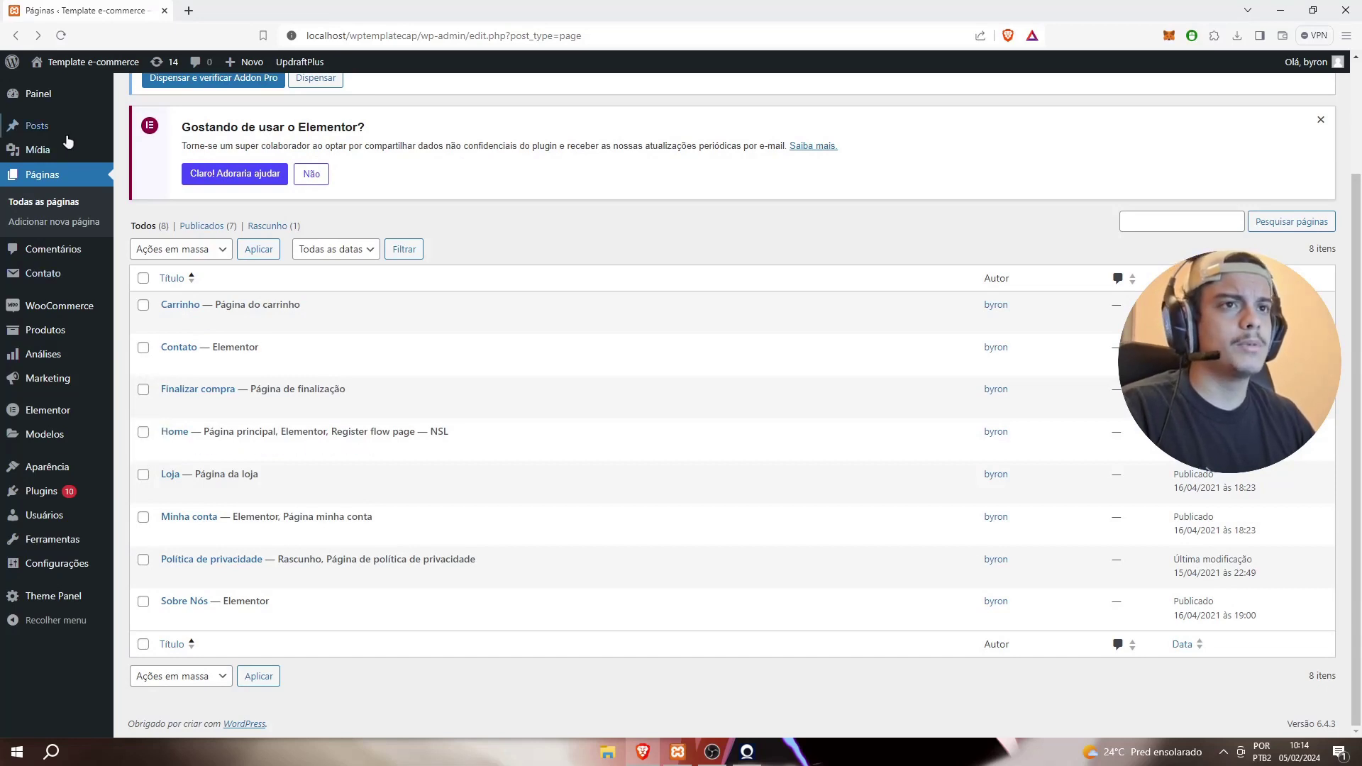
mouse_move(76, 287)
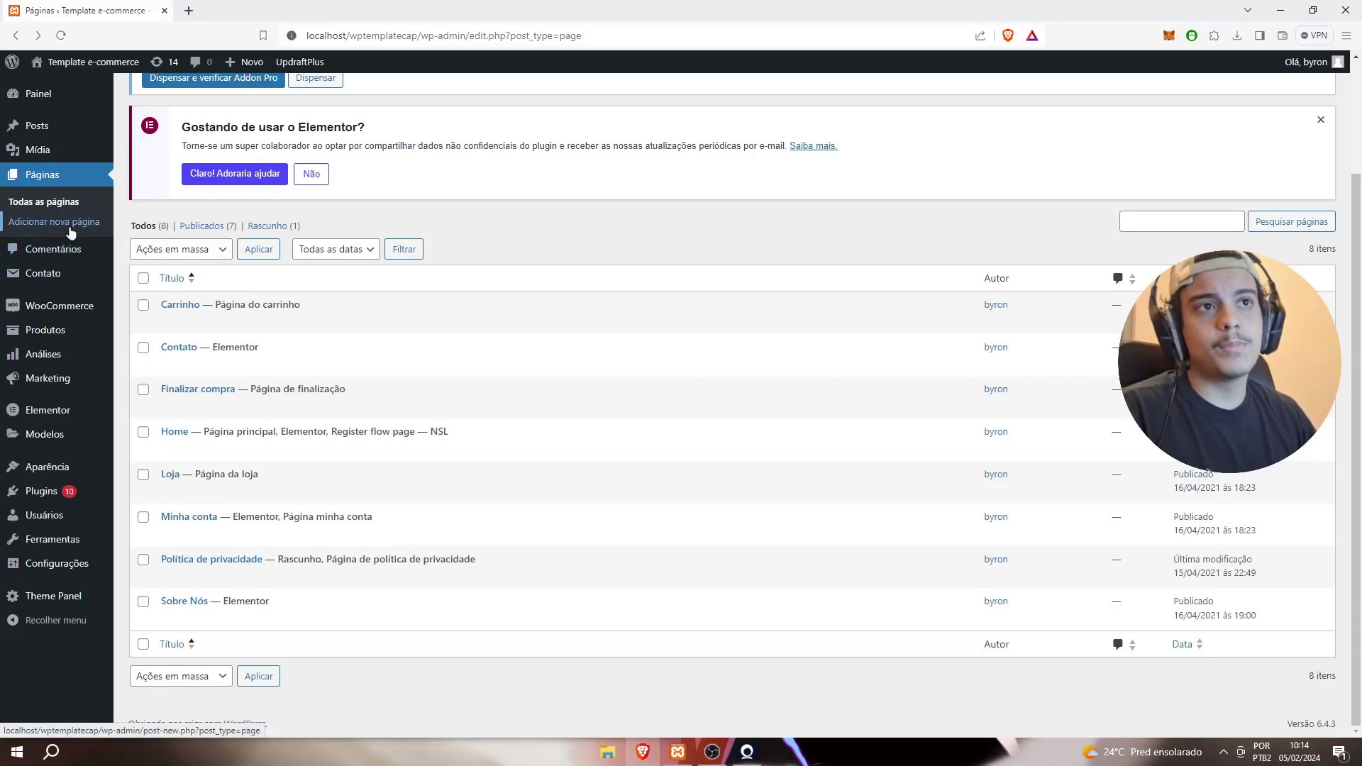
mouse_move(201, 294)
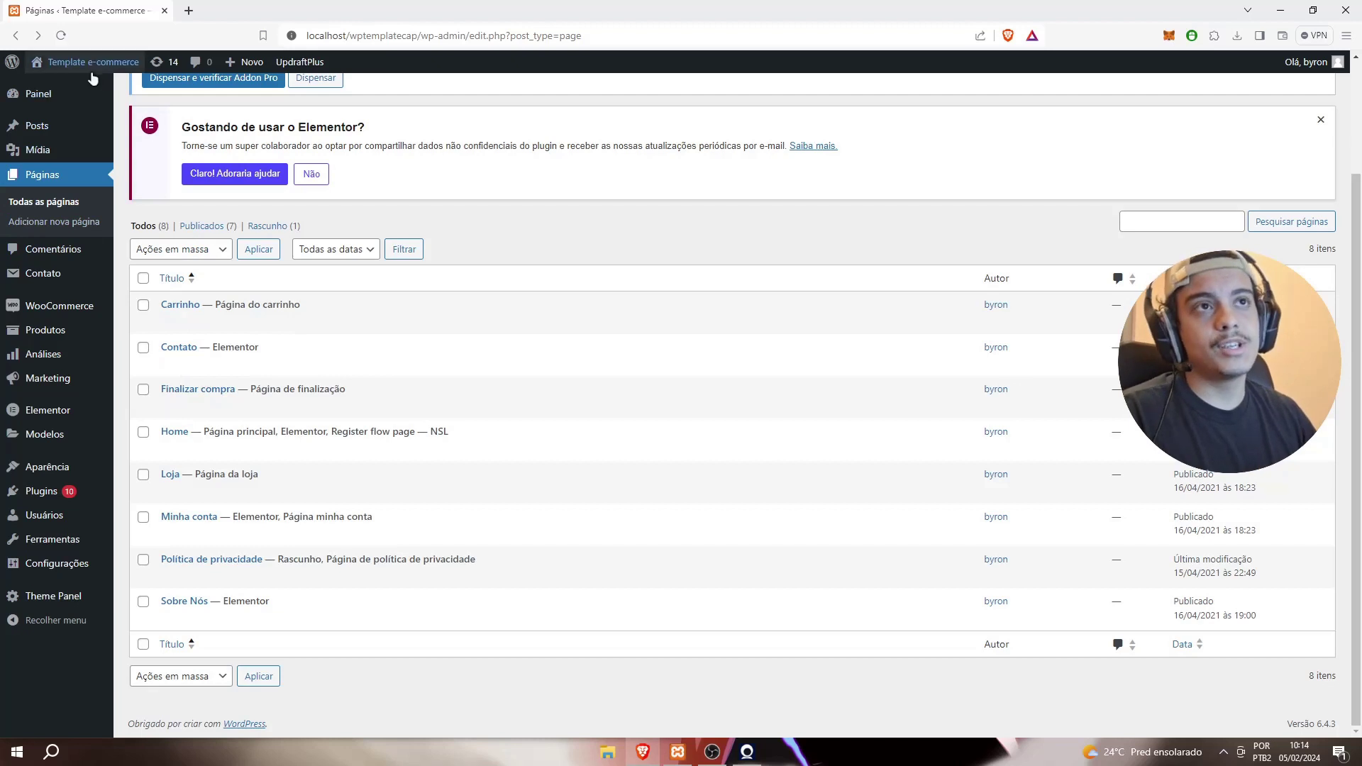
mouse_move(268, 300)
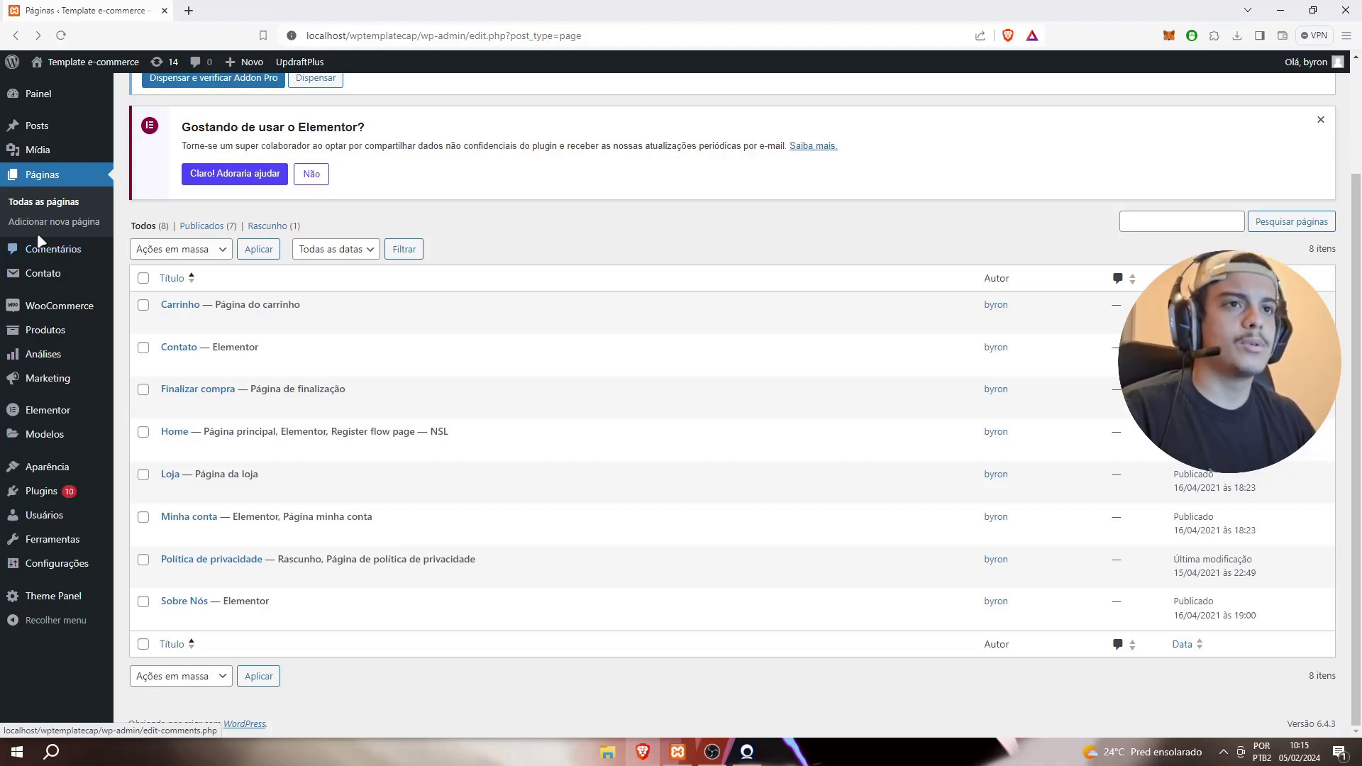
Step: Open the Contact Form 7 contact forms page and look through it
mouse_move(47, 125)
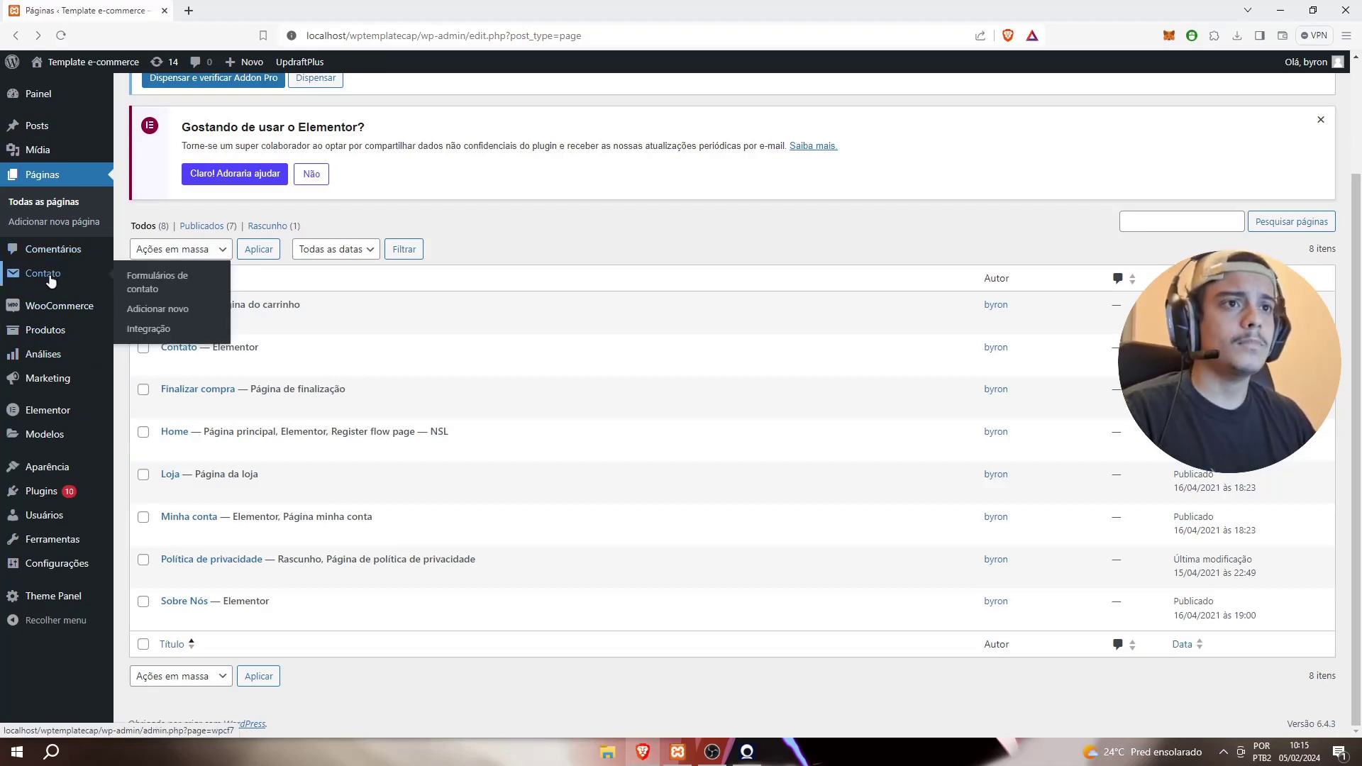
left_click(138, 278)
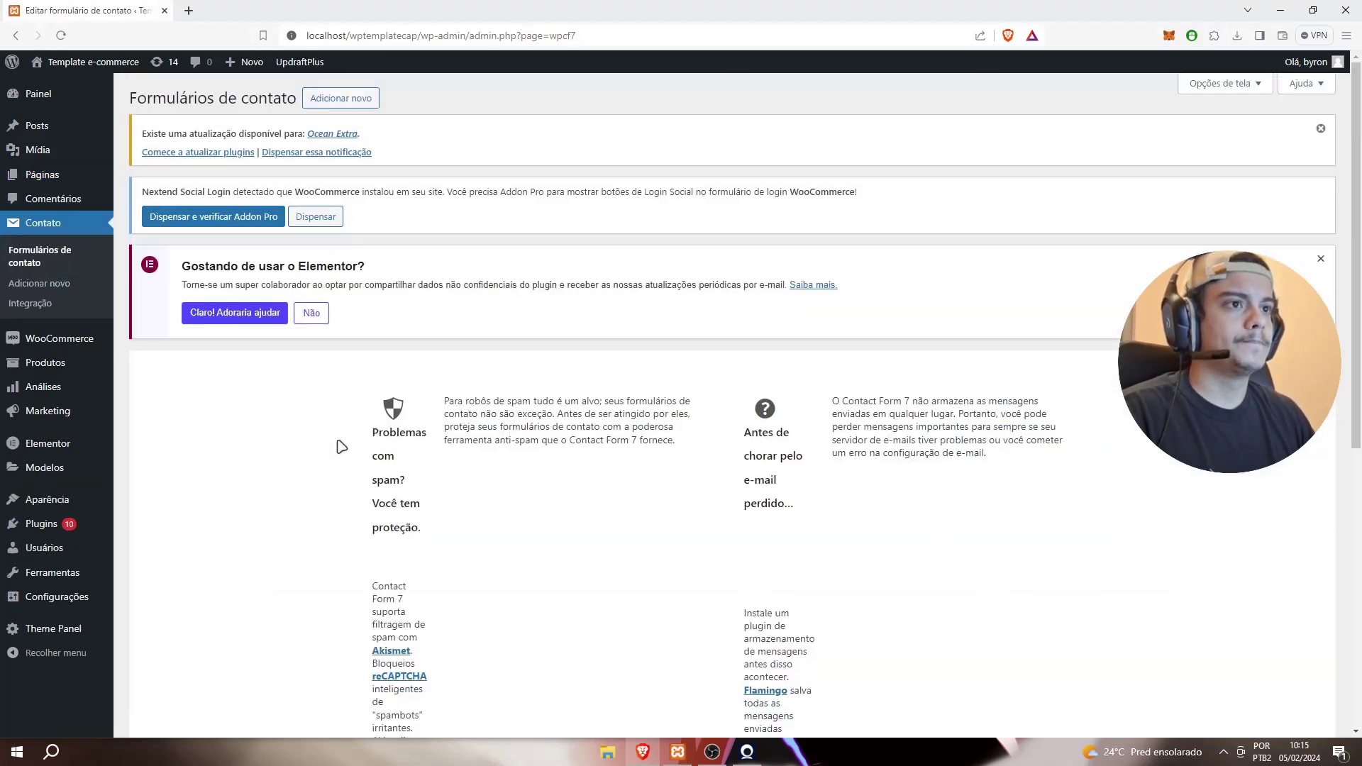
scroll(319, 444, "down", 2)
scroll(556, 397, "down", 3)
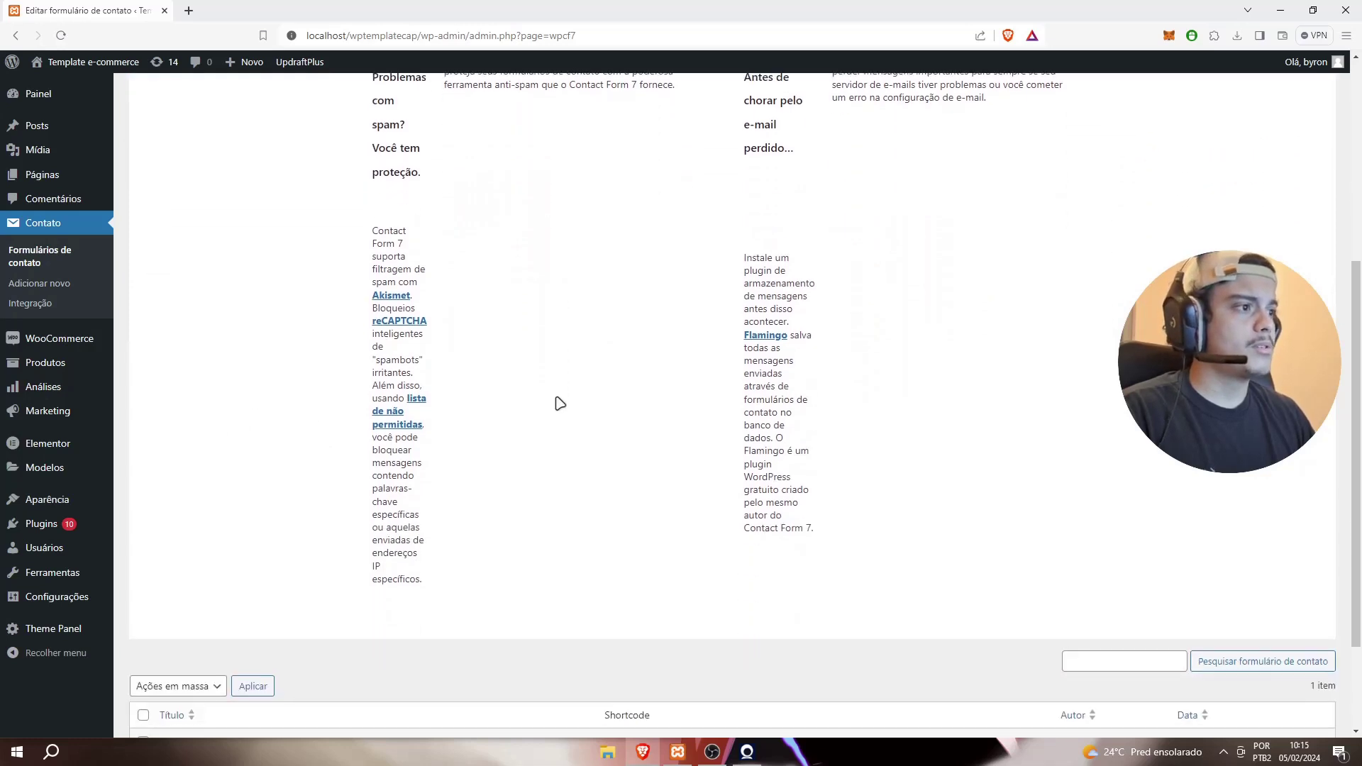
scroll(541, 398, "up", 1)
Step: Look through the WooCommerce home, orders and coupons pages
mouse_move(57, 351)
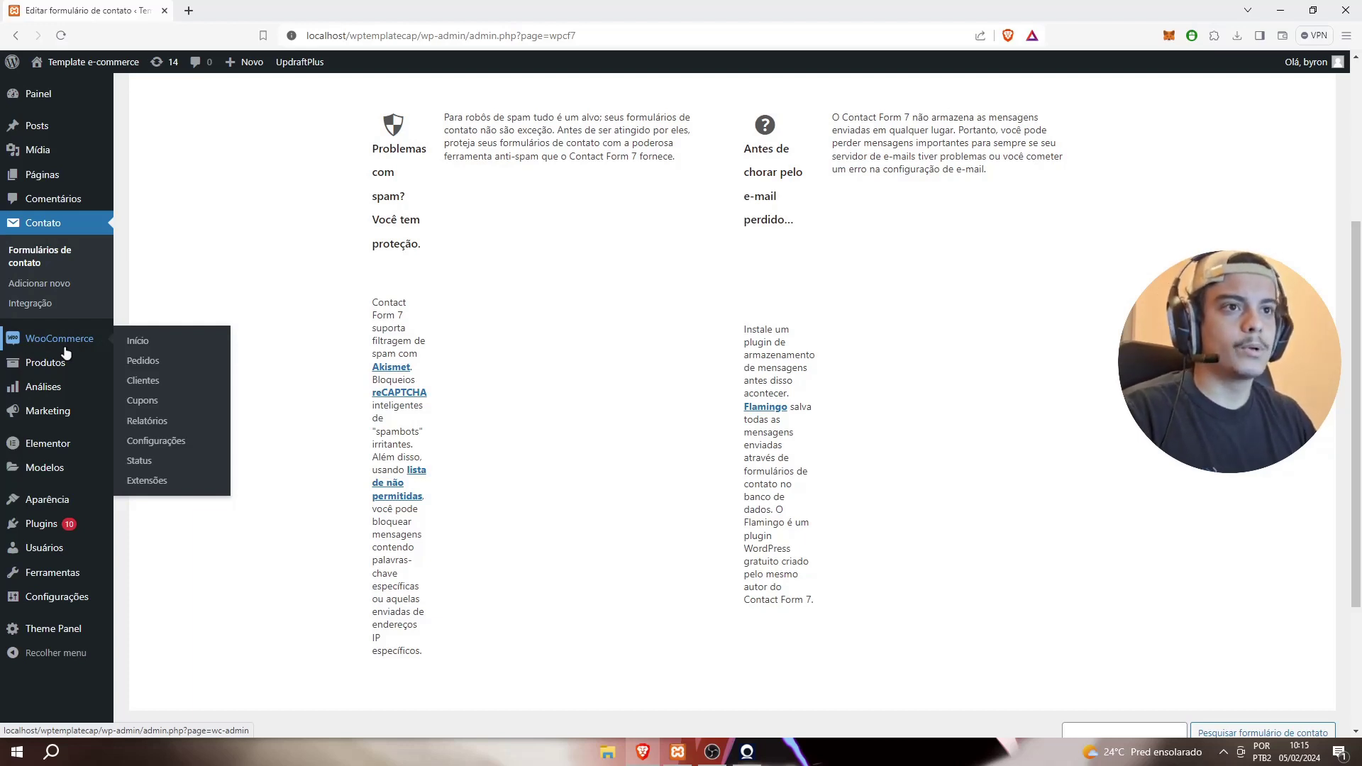
left_click(132, 341)
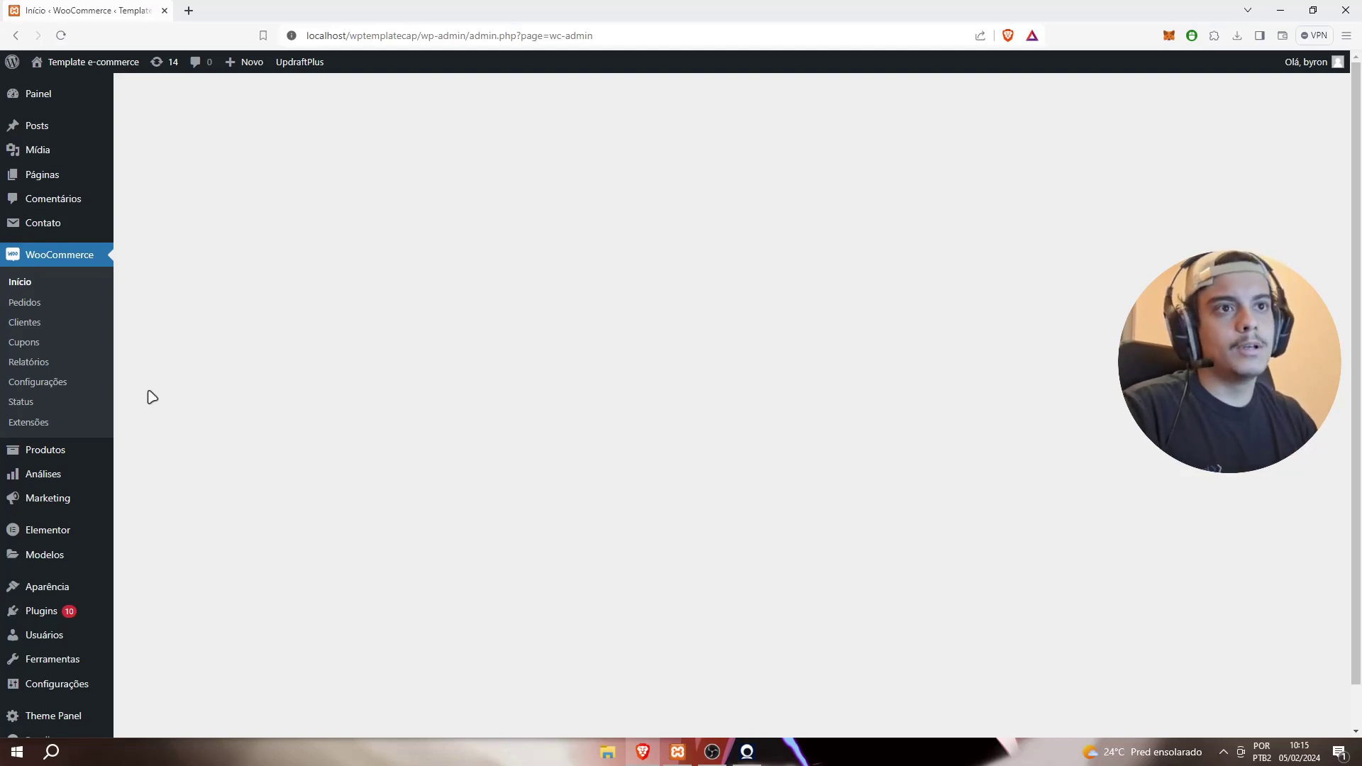
left_click(38, 302)
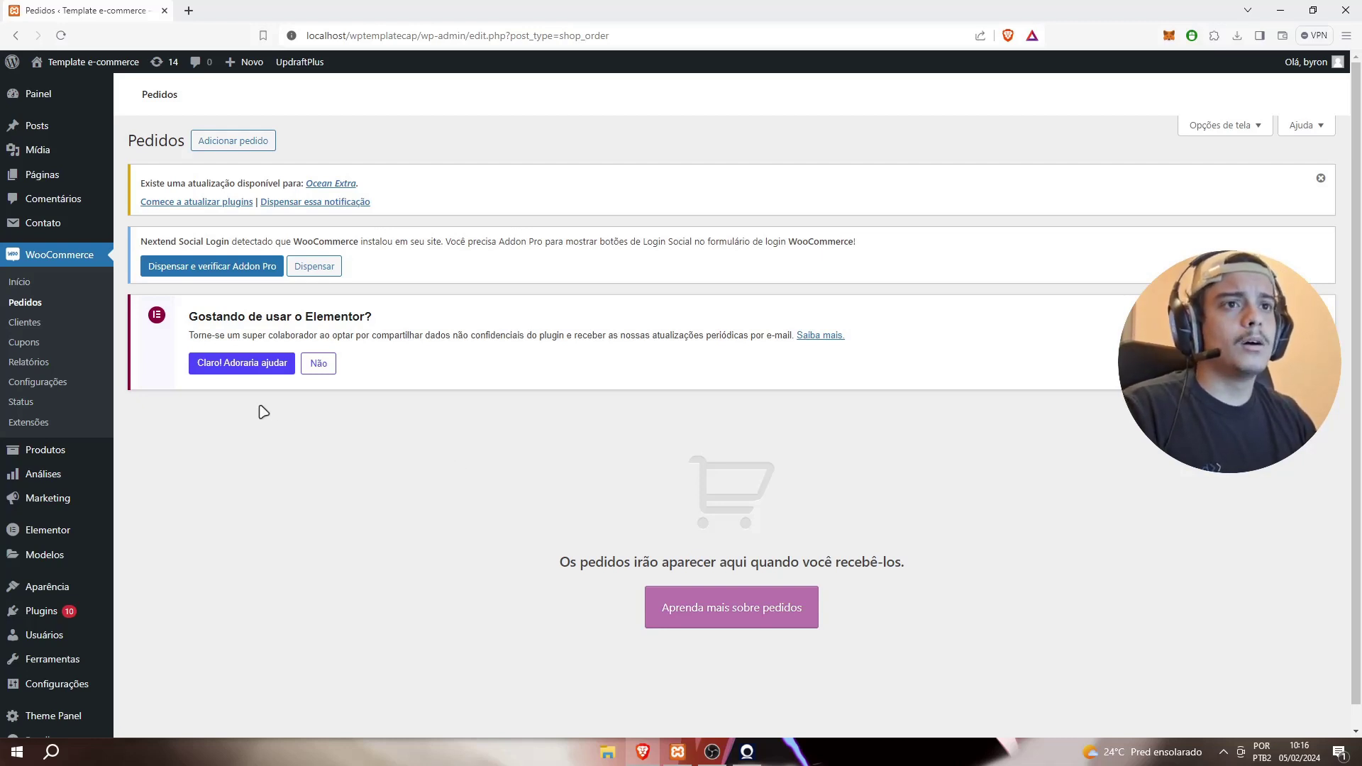
scroll(263, 412, "down", 1)
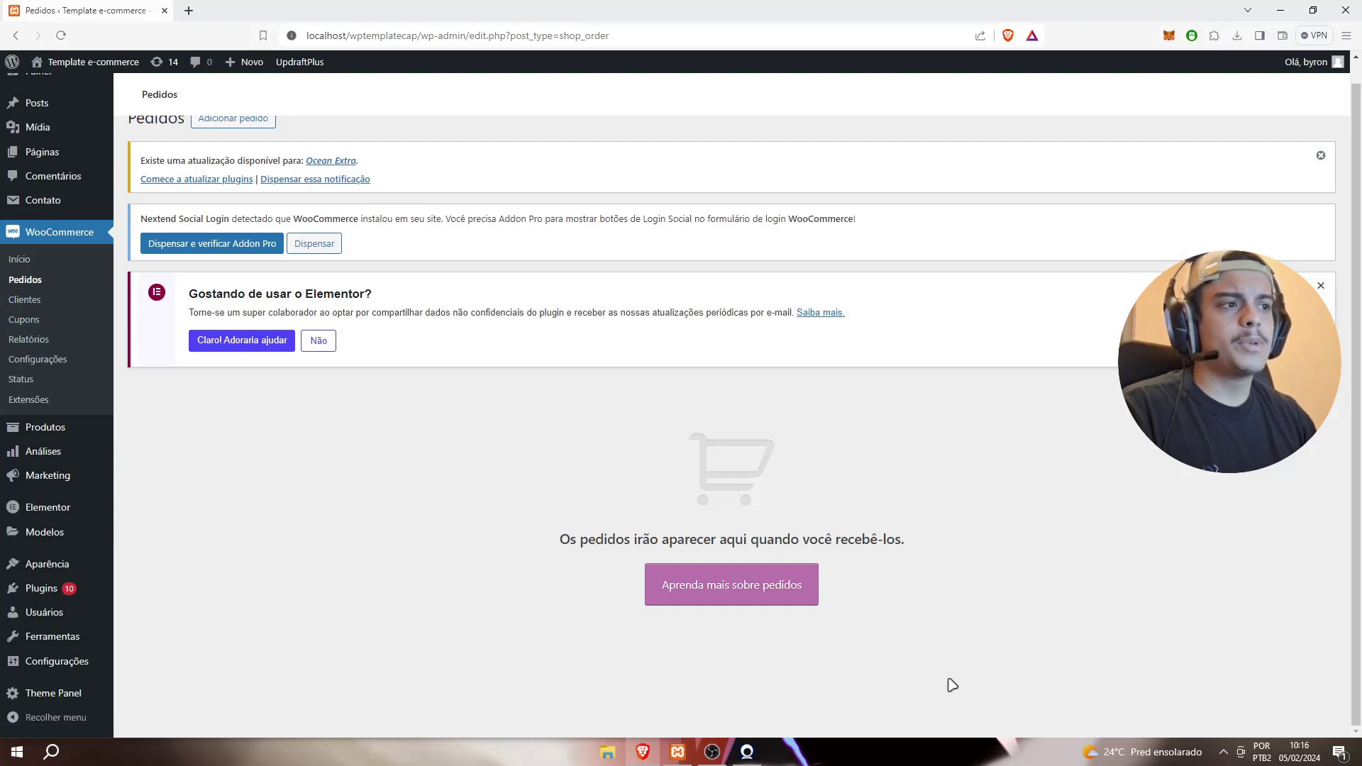
left_click(33, 324)
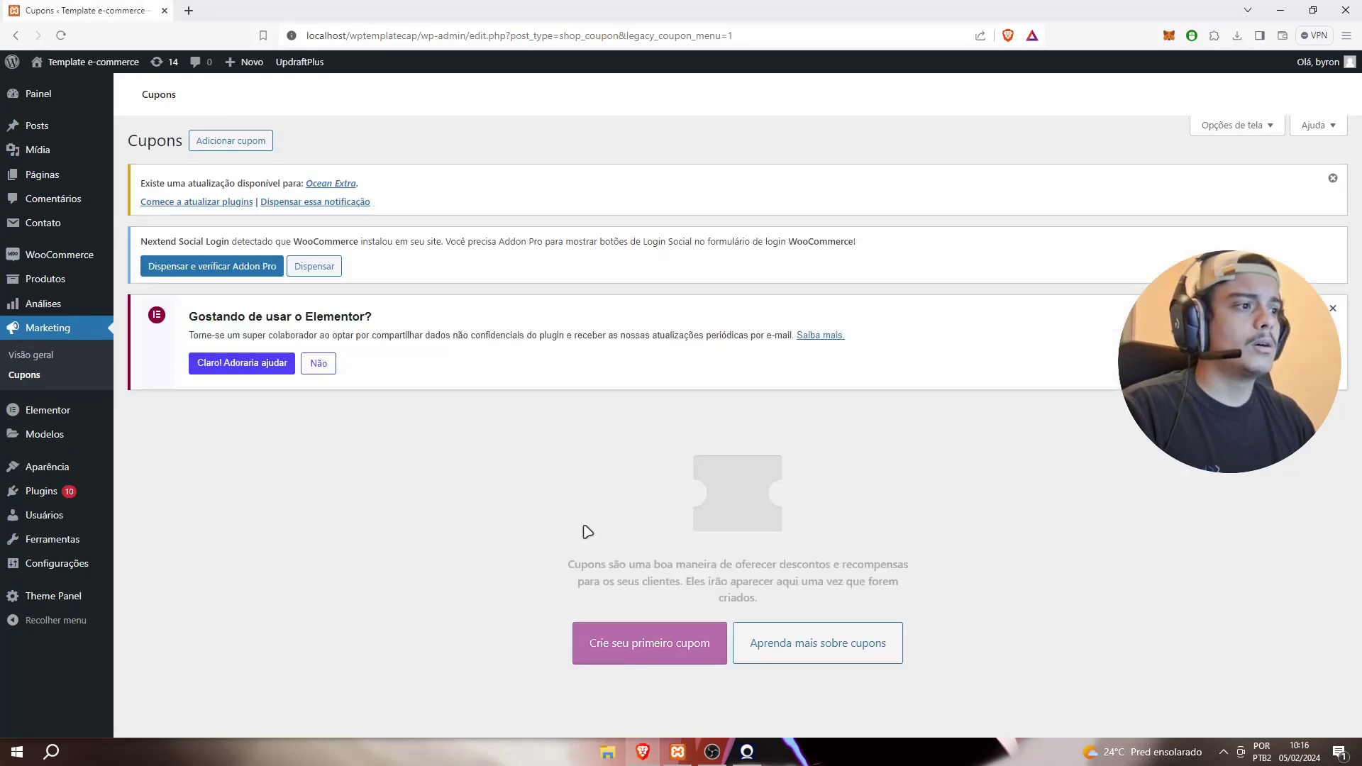
Step: Review the WooCommerce general settings, including store address, selling and shipping locations, taxes, coupons and currency options
mouse_move(57, 257)
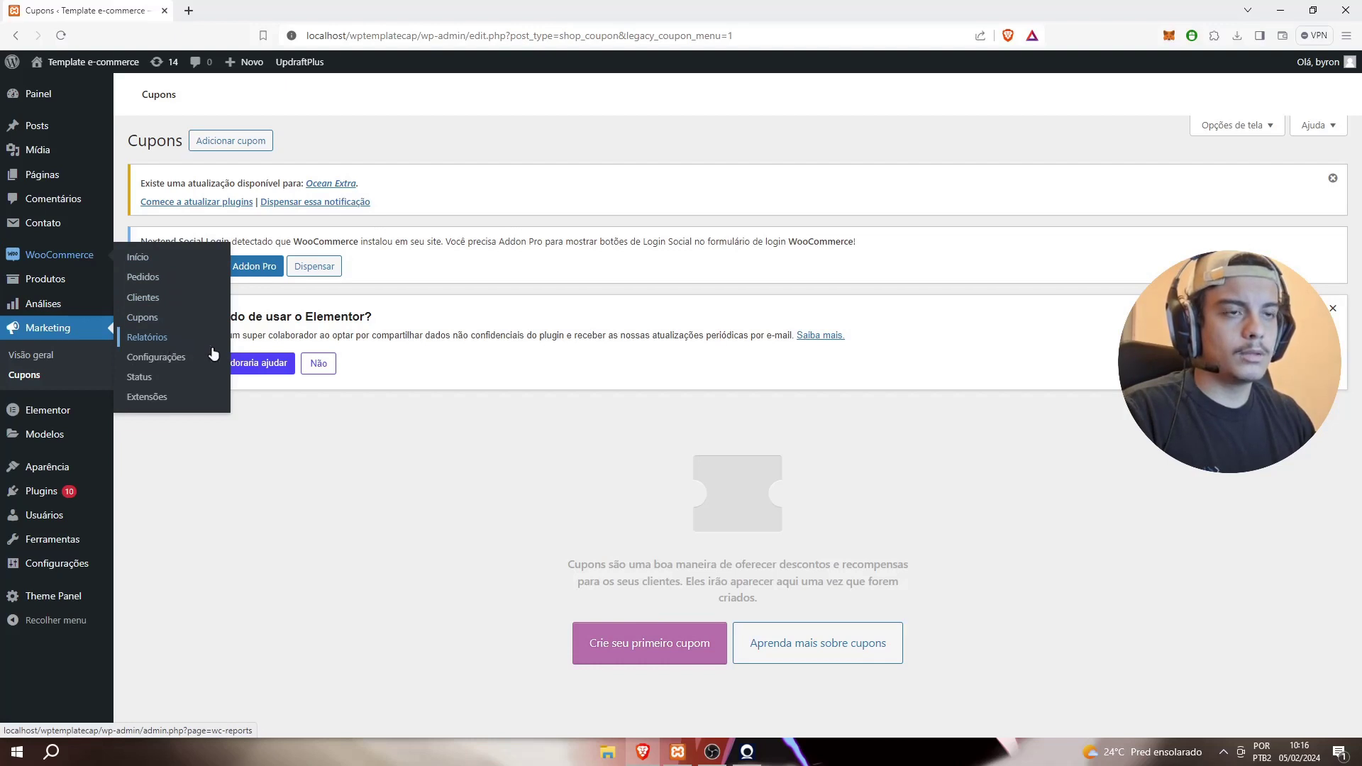
left_click(191, 365)
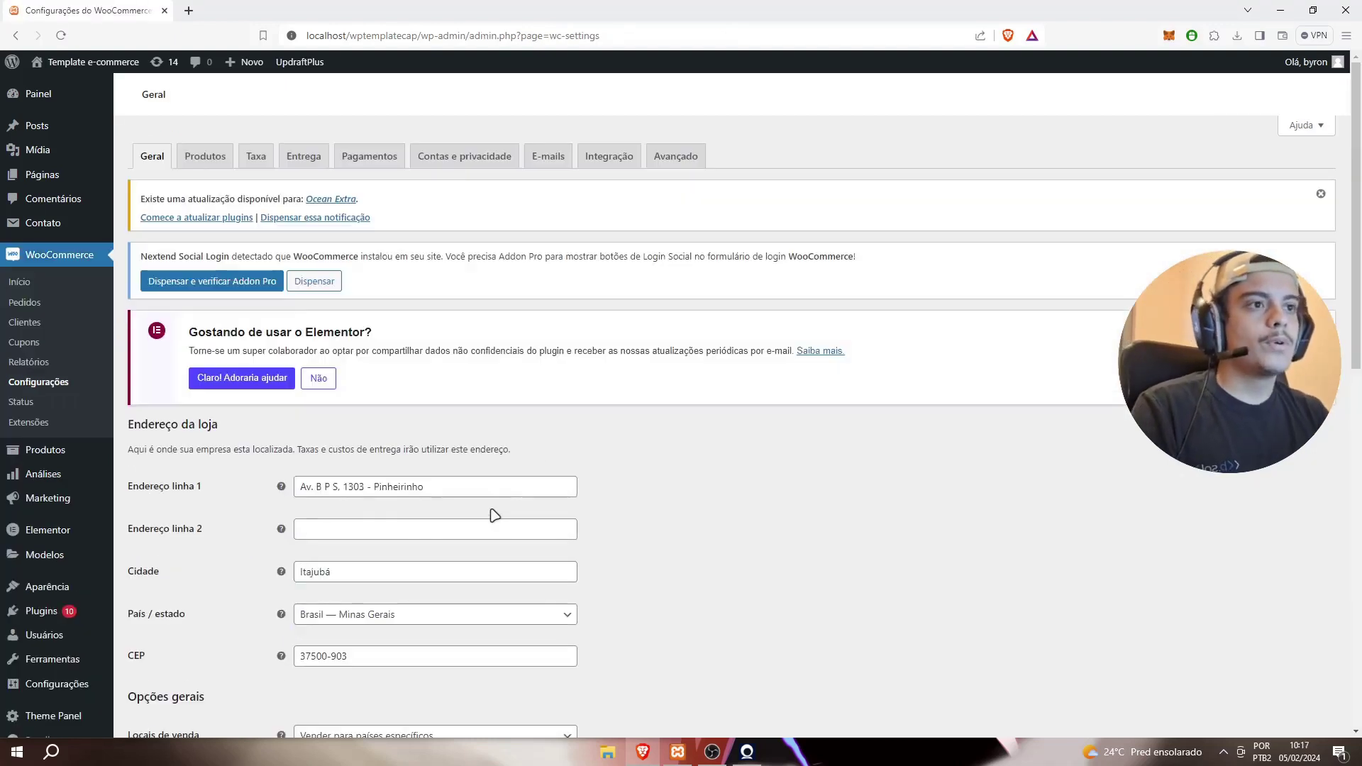
scroll(411, 471, "down", 5)
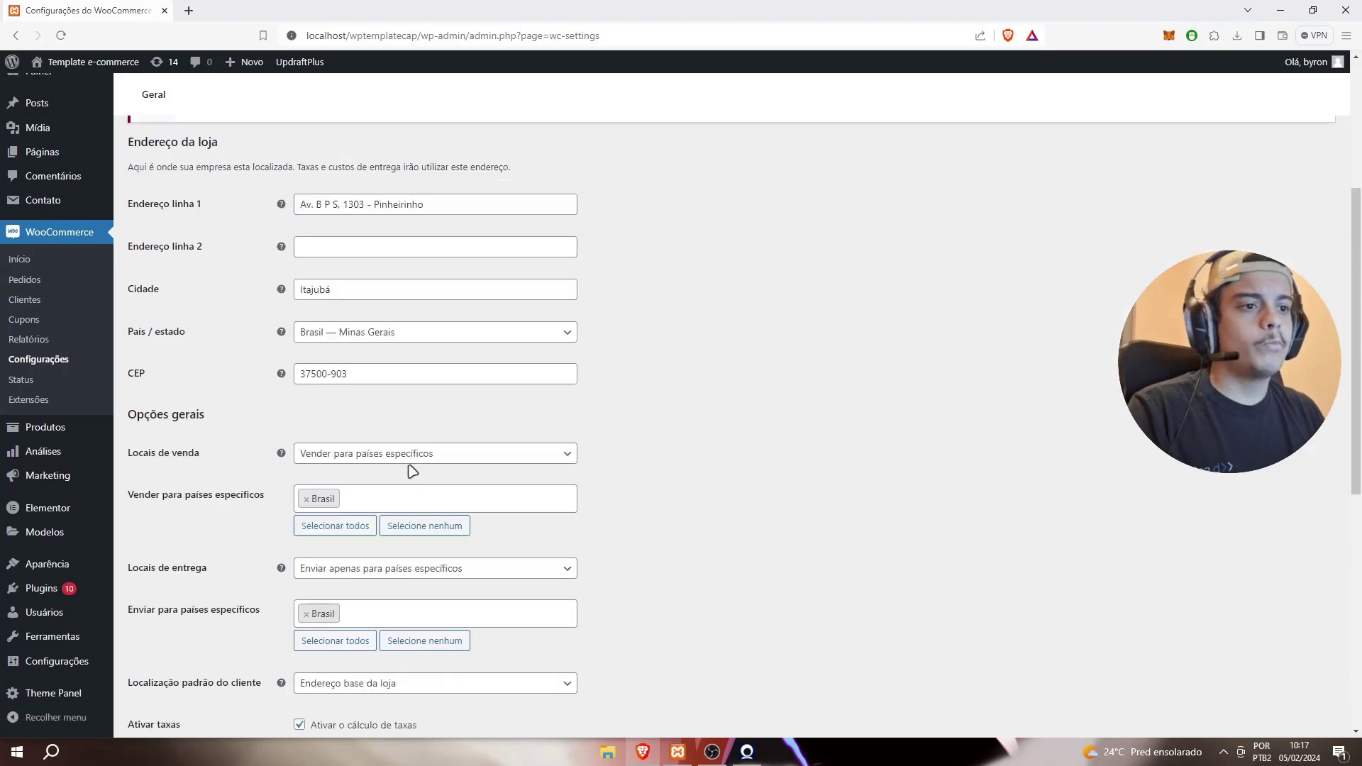
scroll(495, 493, "down", 3)
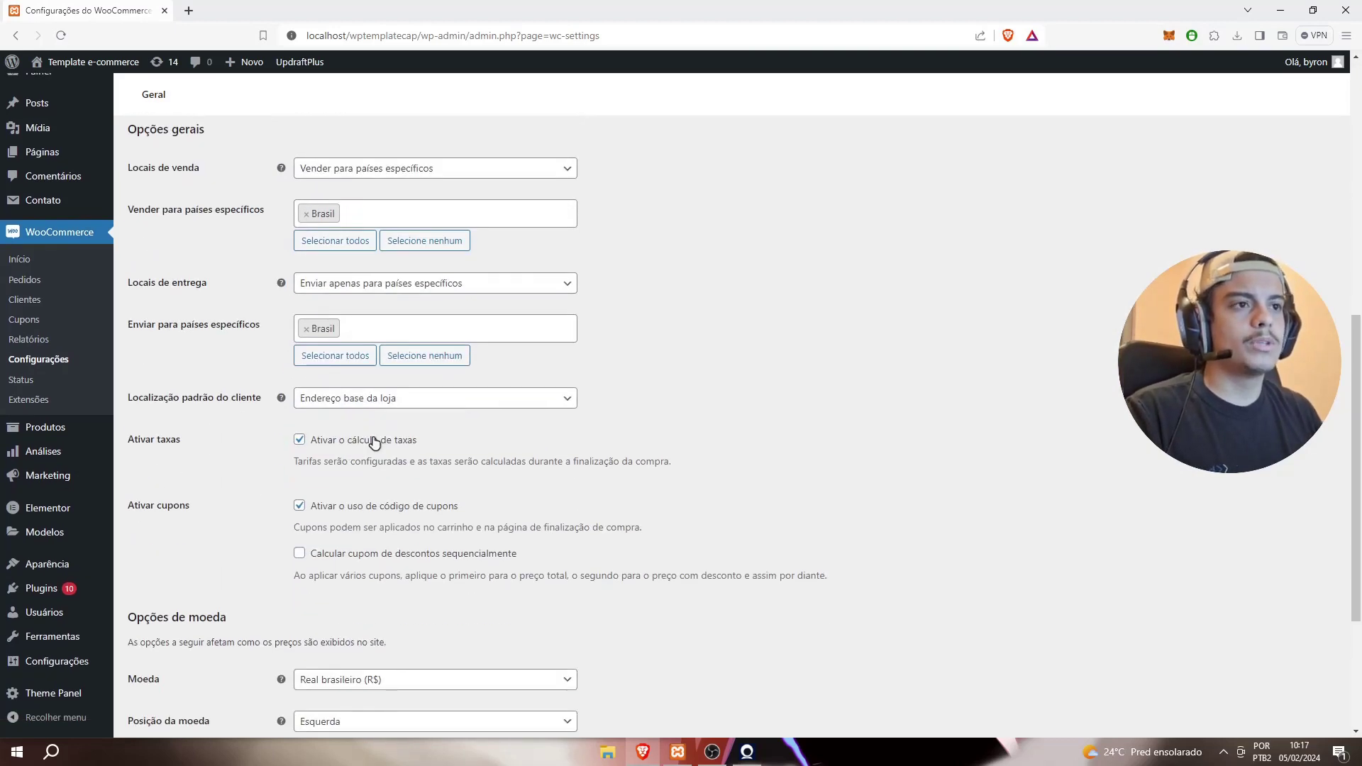
scroll(482, 435, "down", 3)
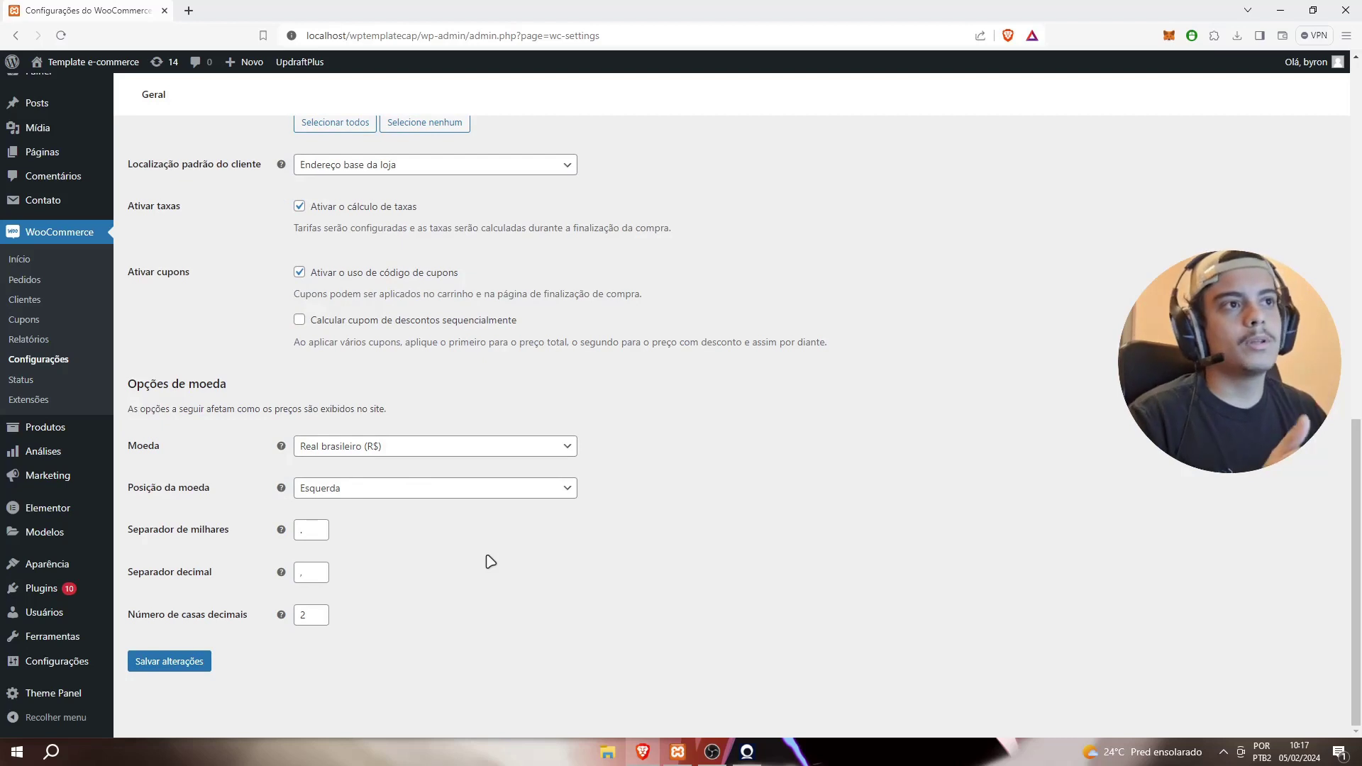
scroll(495, 513, "up", 3)
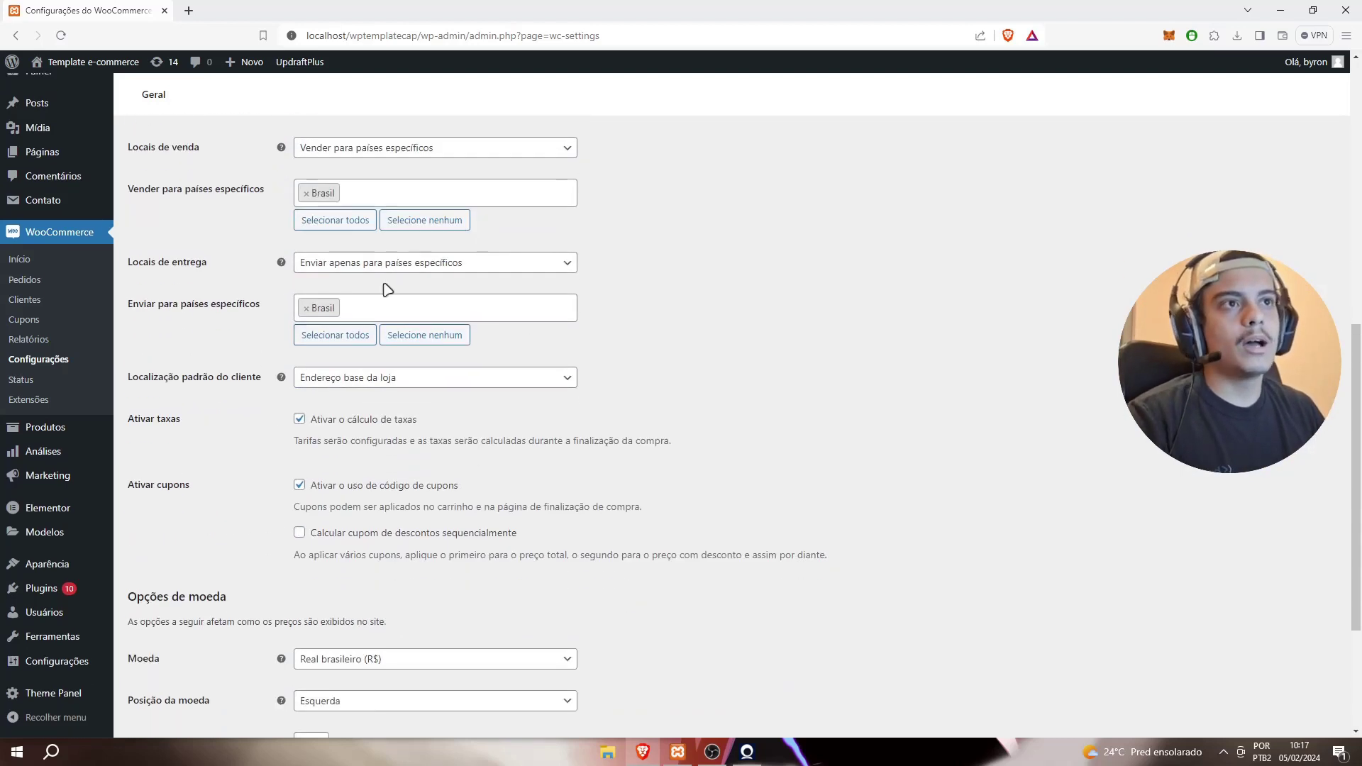
scroll(589, 232, "up", 2)
scroll(520, 232, "down", 5)
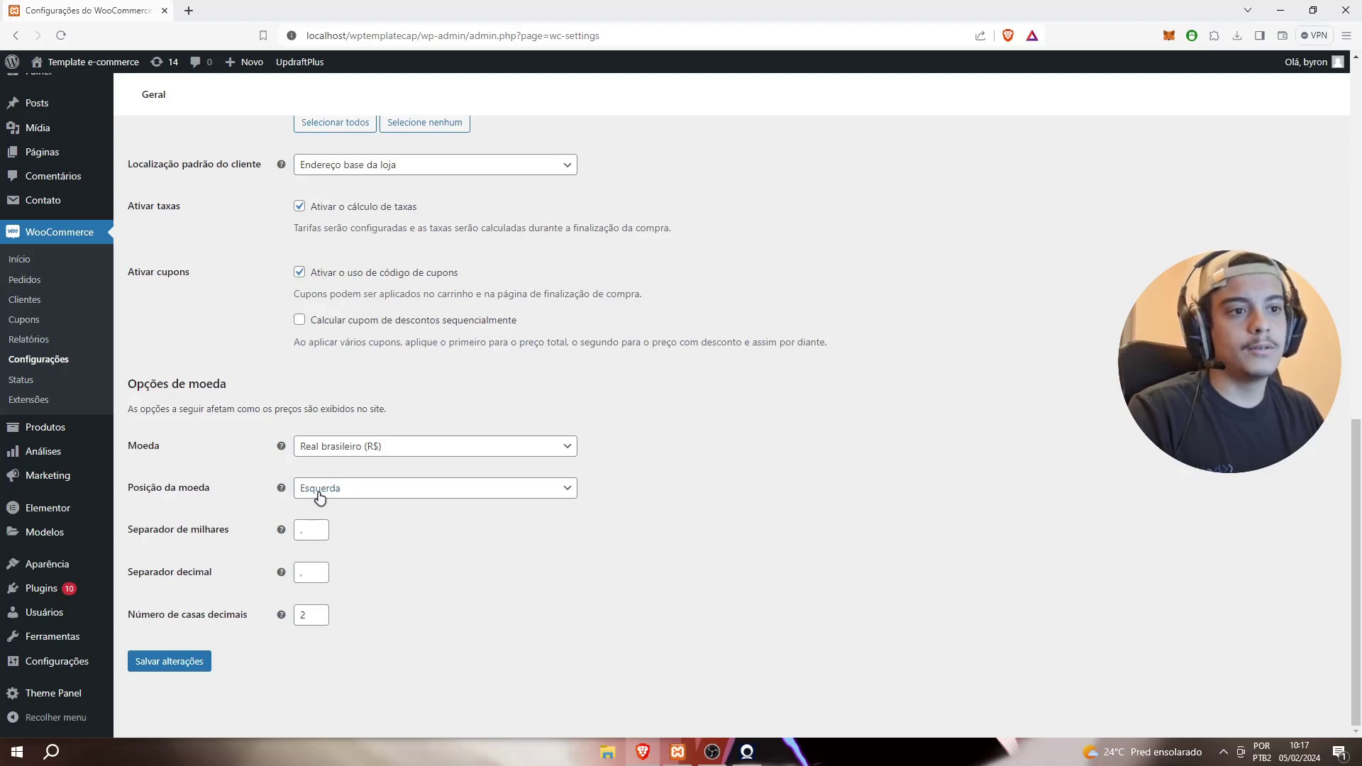
scroll(319, 497, "up", 9)
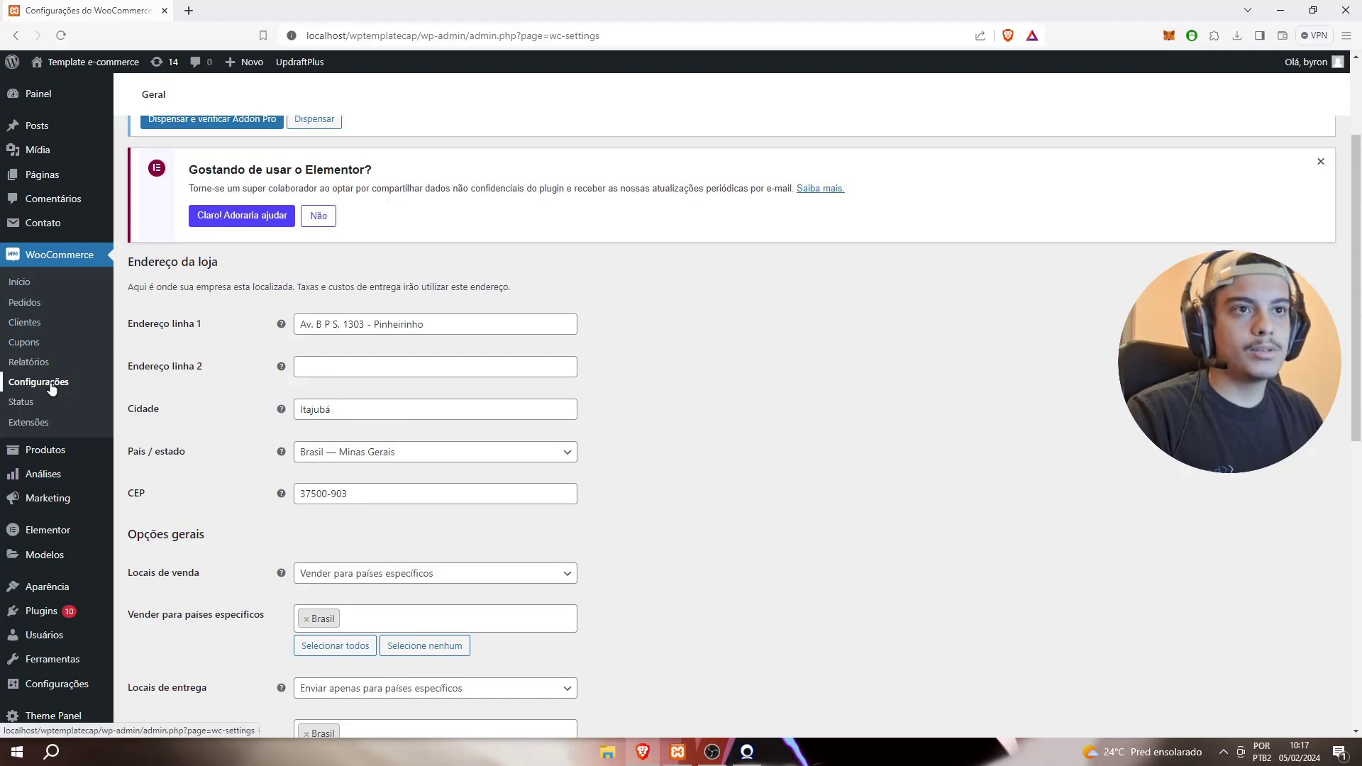
scroll(486, 359, "up", 1)
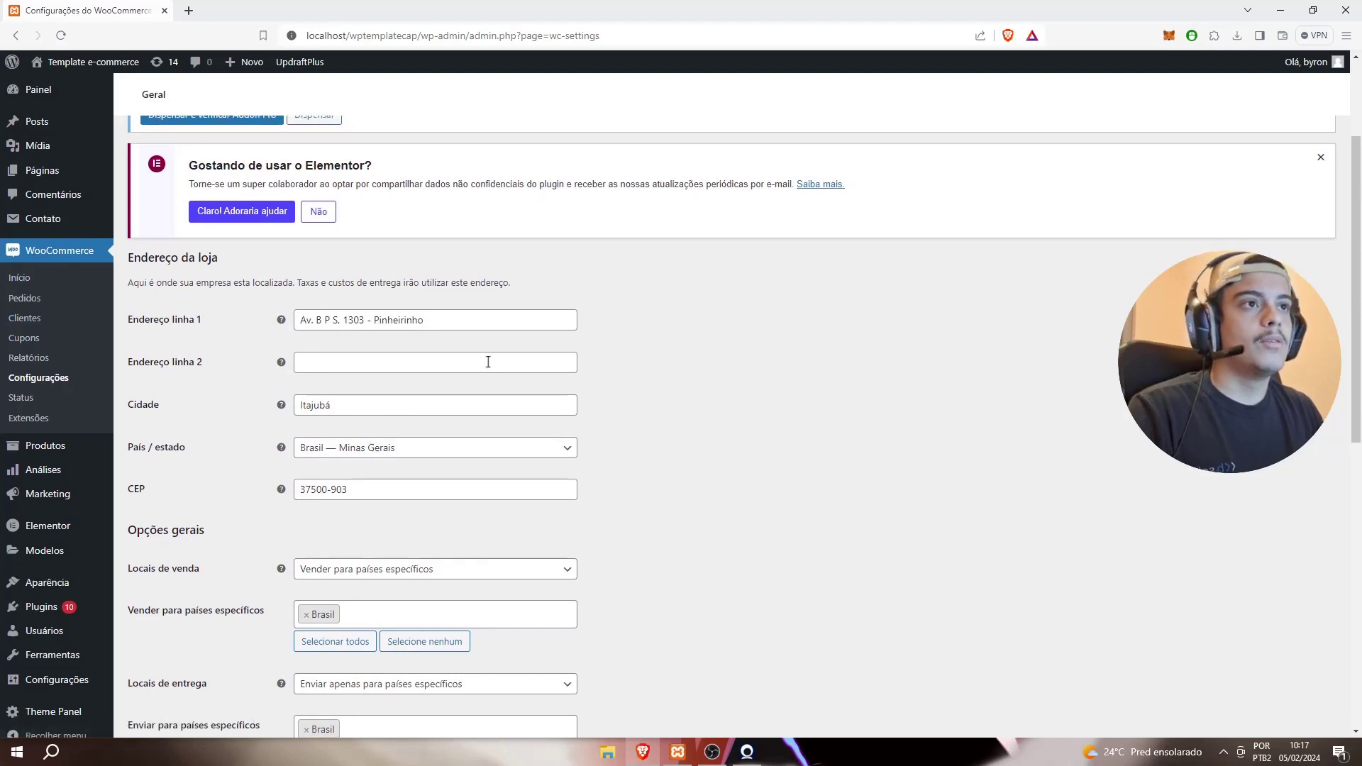
scroll(486, 355, "up", 1)
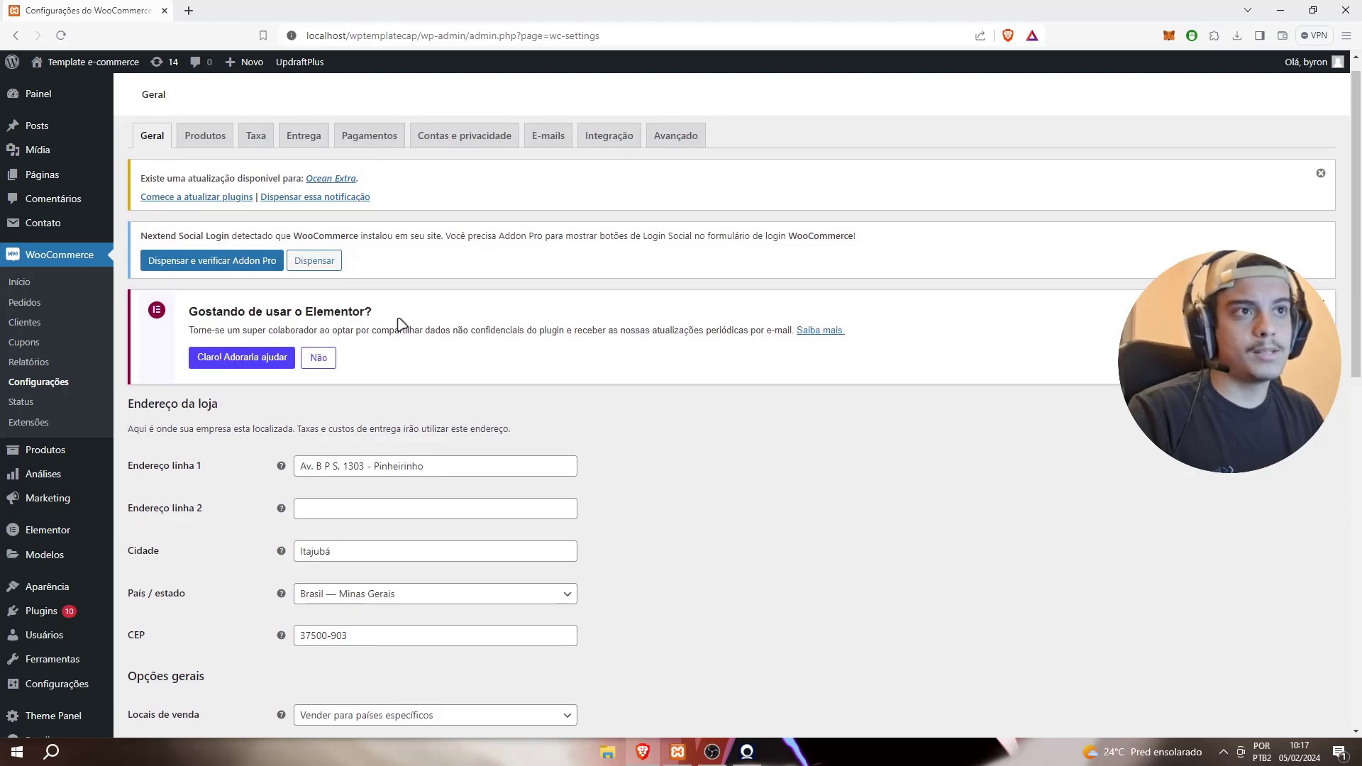
Step: Review the WooCommerce product settings, checking the shop page selection, cart behaviour, measurement units and review options
left_click(202, 137)
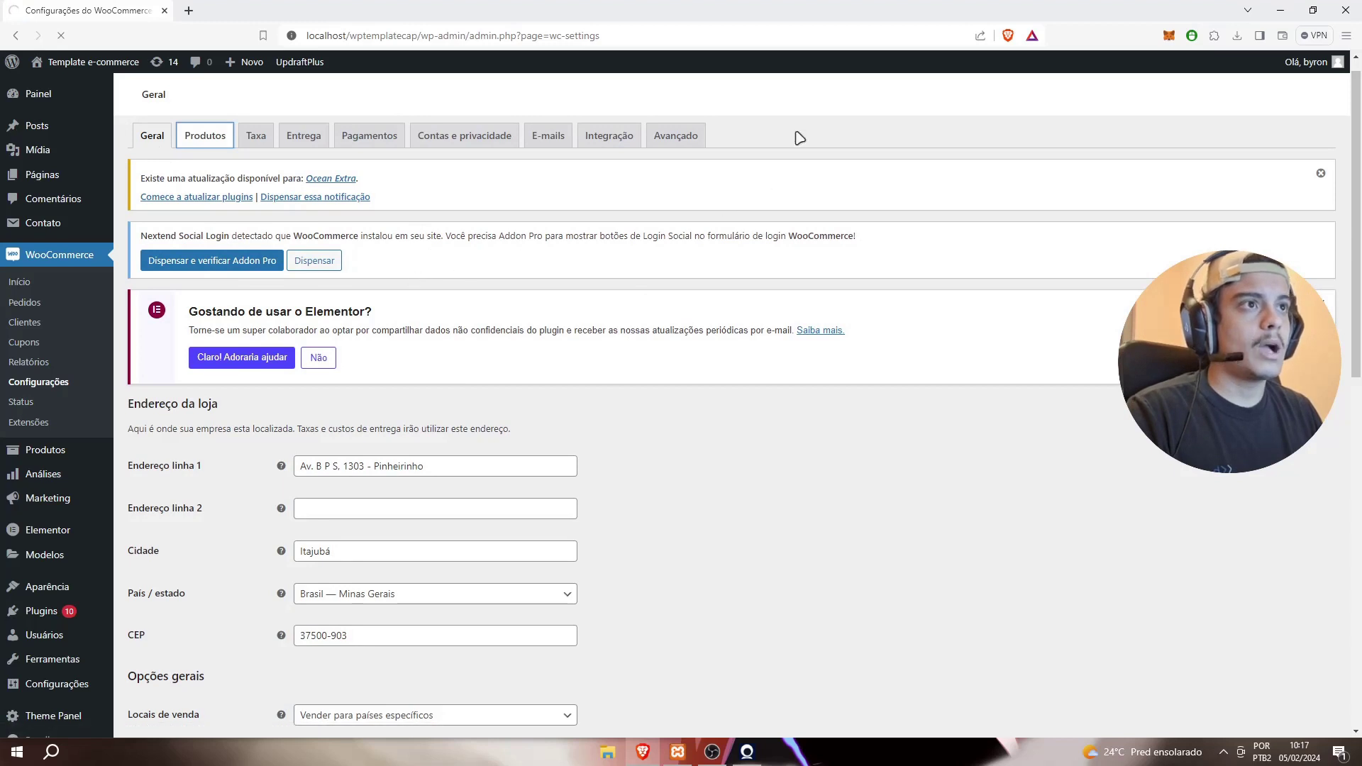
scroll(497, 427, "down", 3)
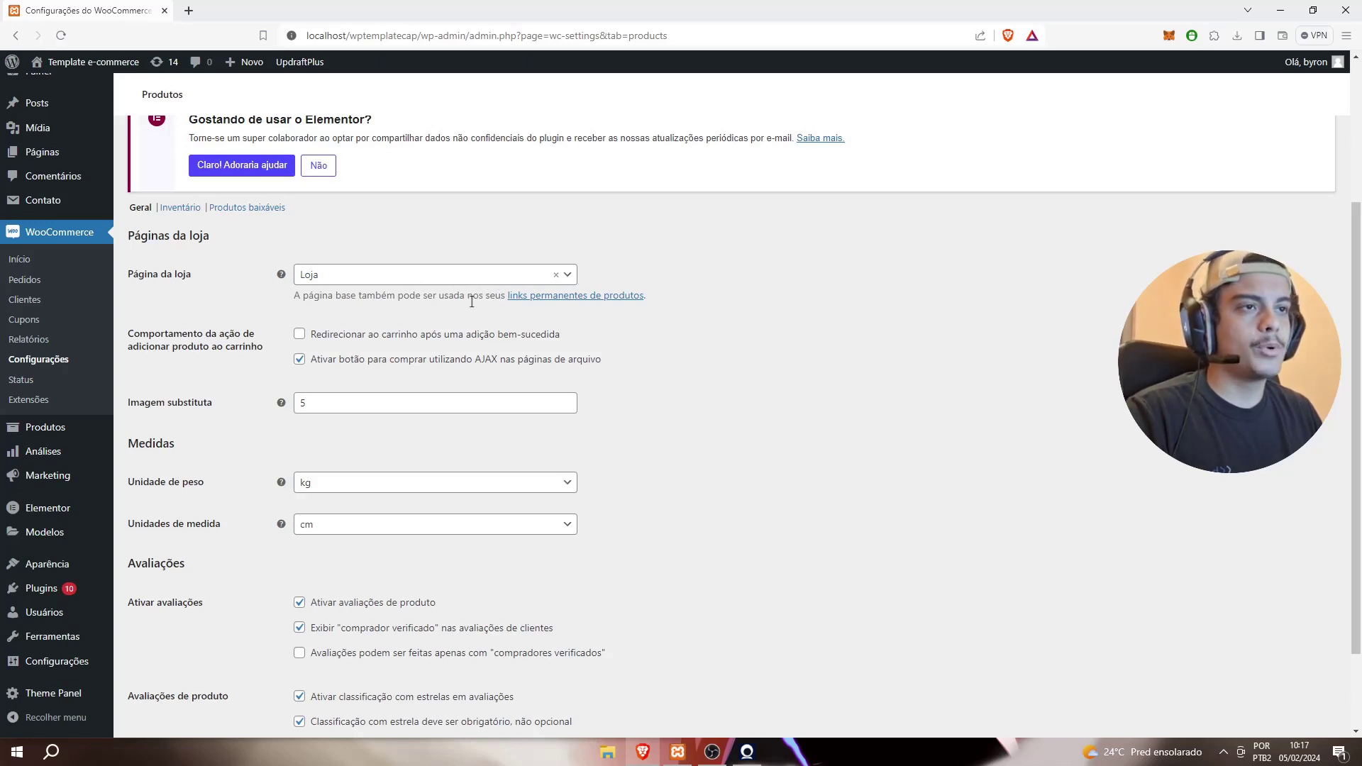
left_click(342, 283)
left_click(358, 278)
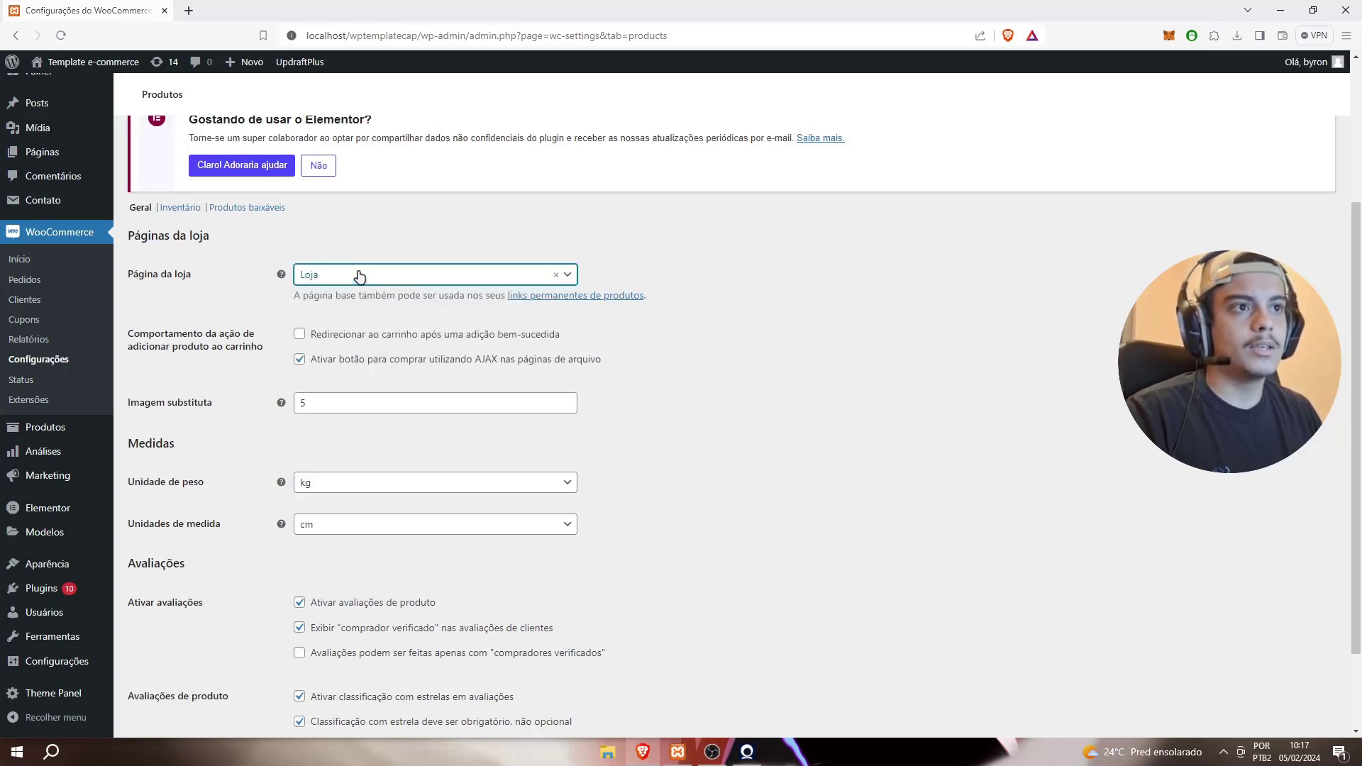
scroll(425, 340, "down", 1)
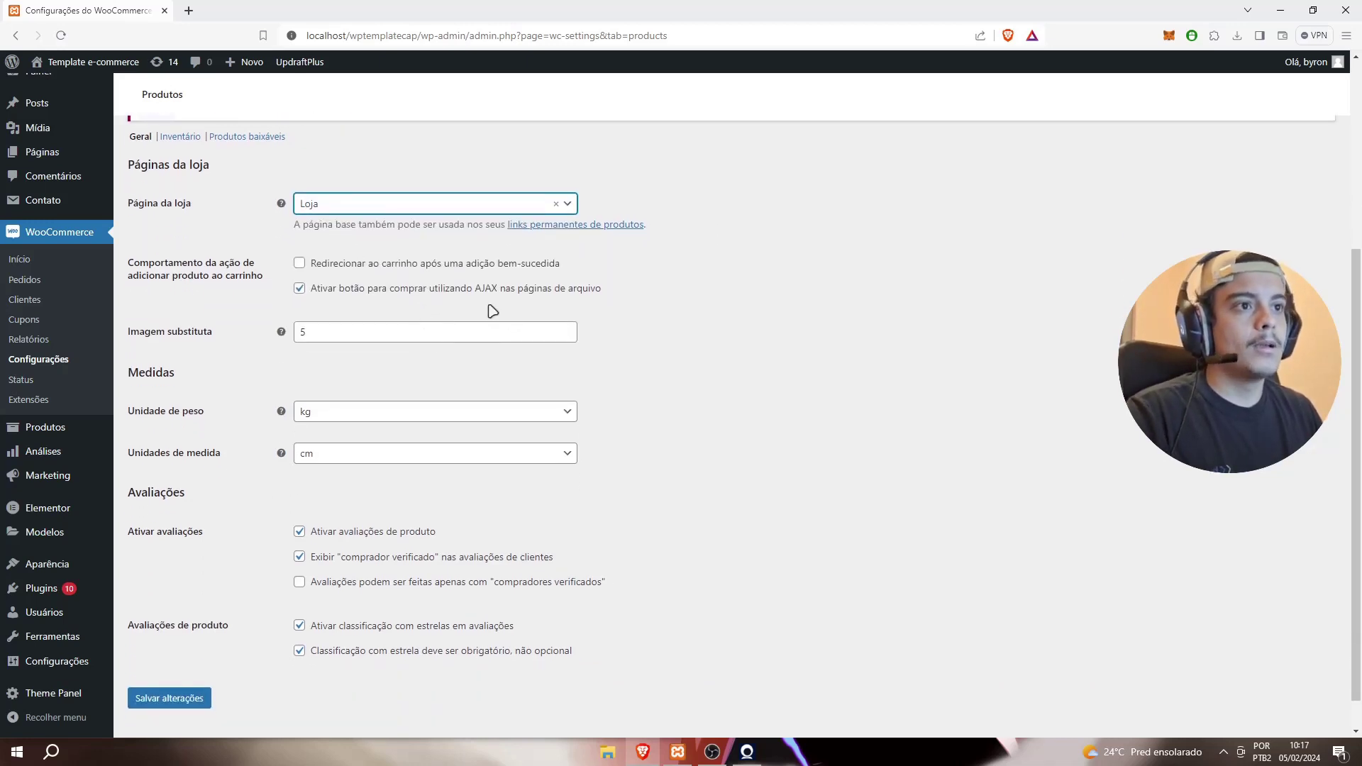
Step: Check the remaining product review options, and look through the WooCommerce tax settings
scroll(293, 334, "down", 1)
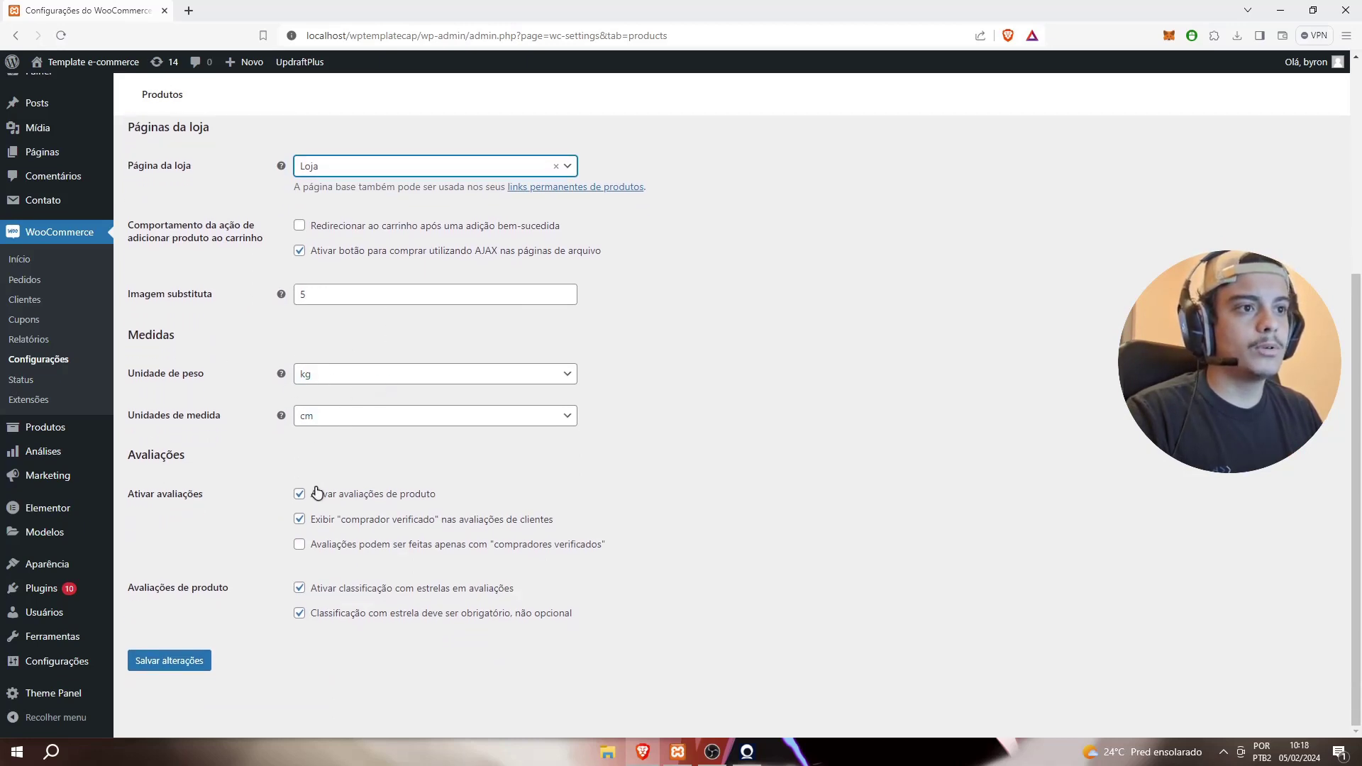
scroll(428, 456, "up", 5)
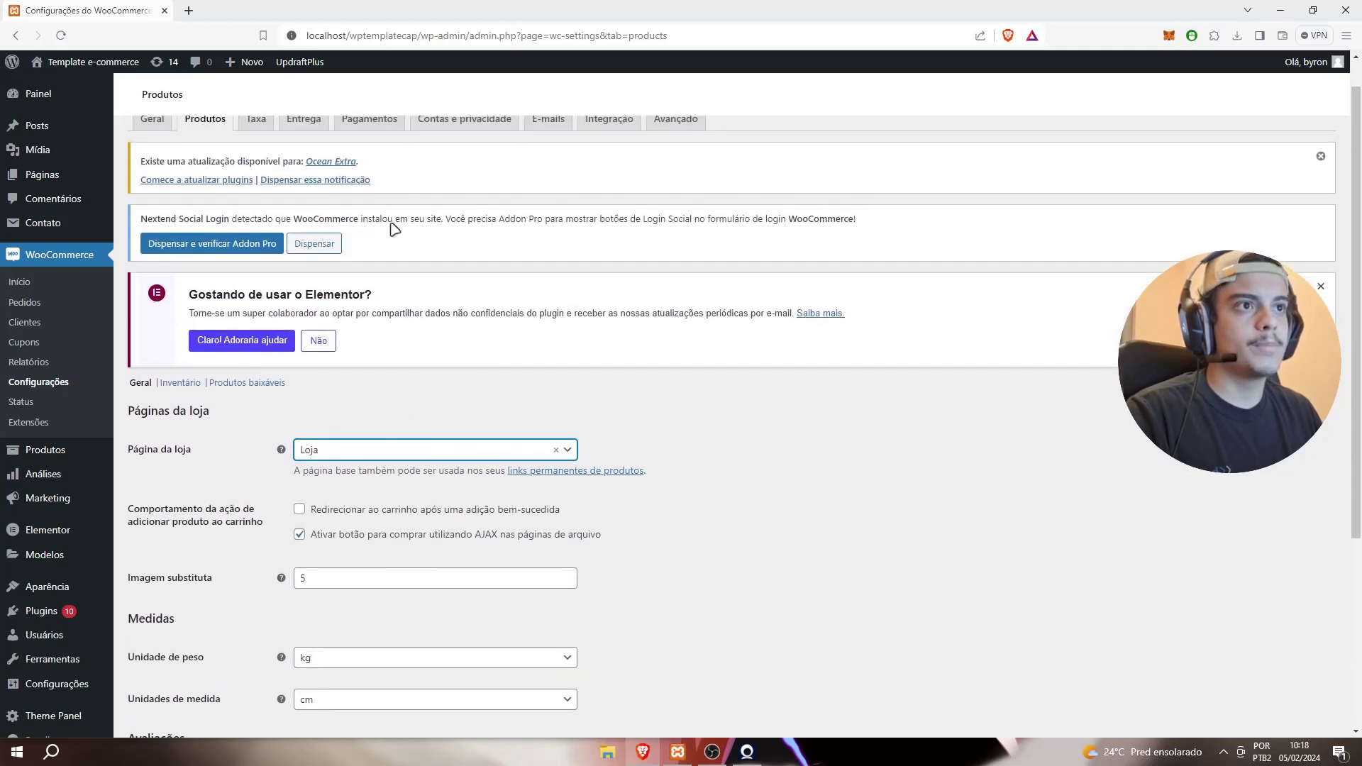
left_click(256, 156)
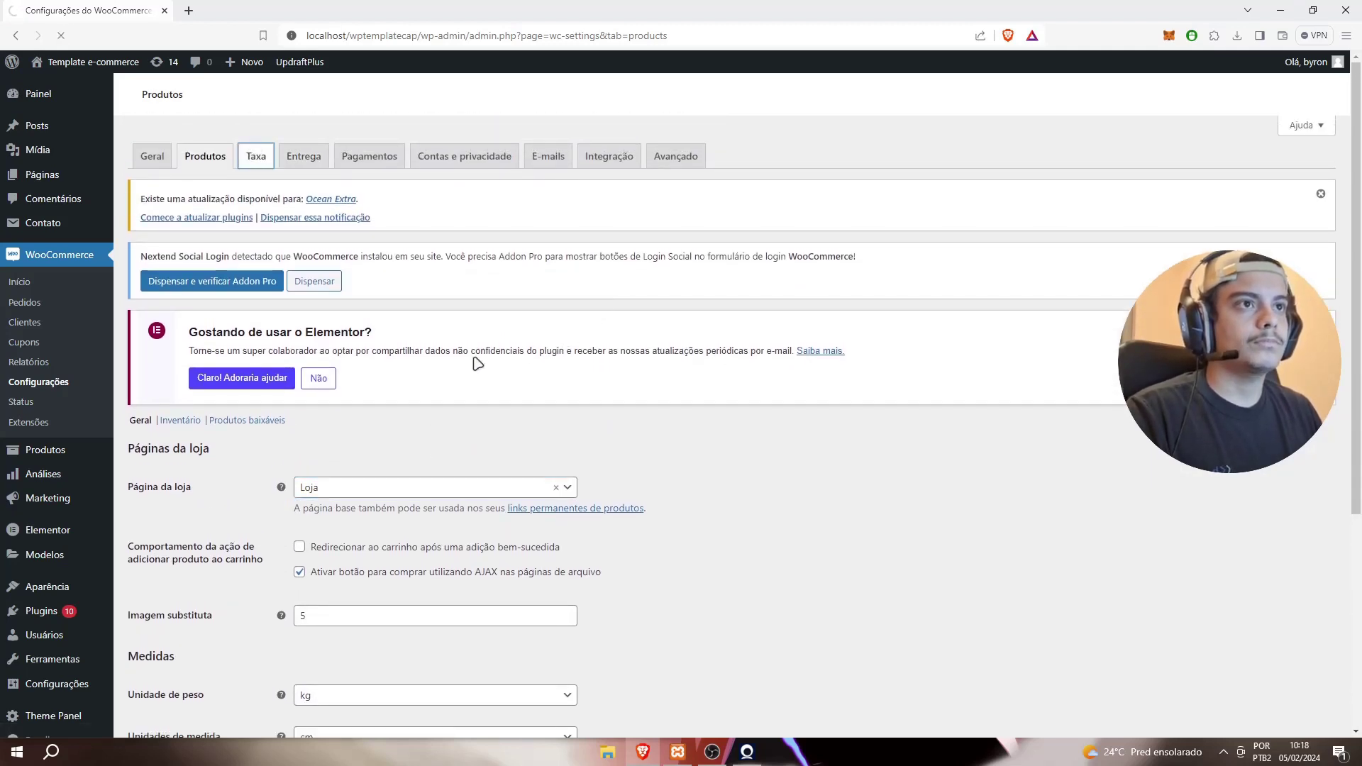
scroll(347, 362, "down", 4)
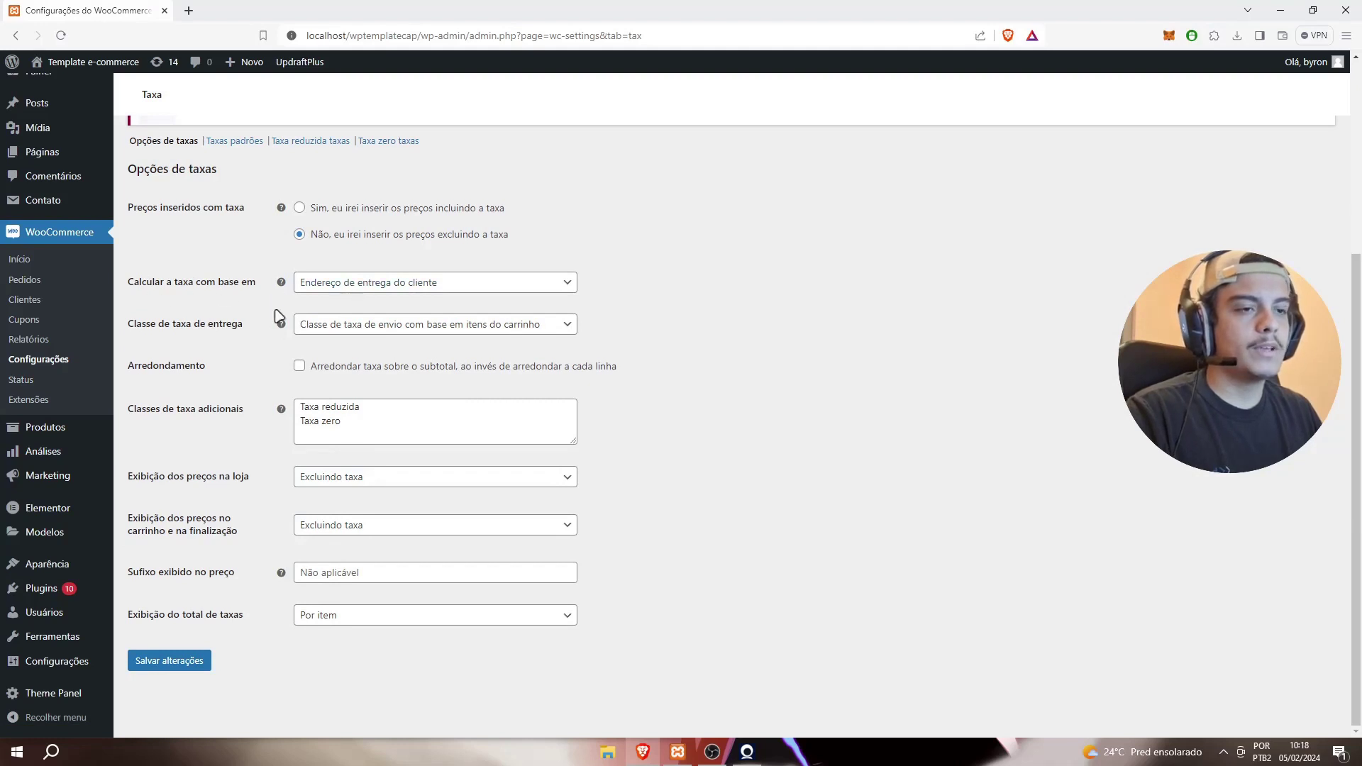
scroll(281, 609, "up", 2)
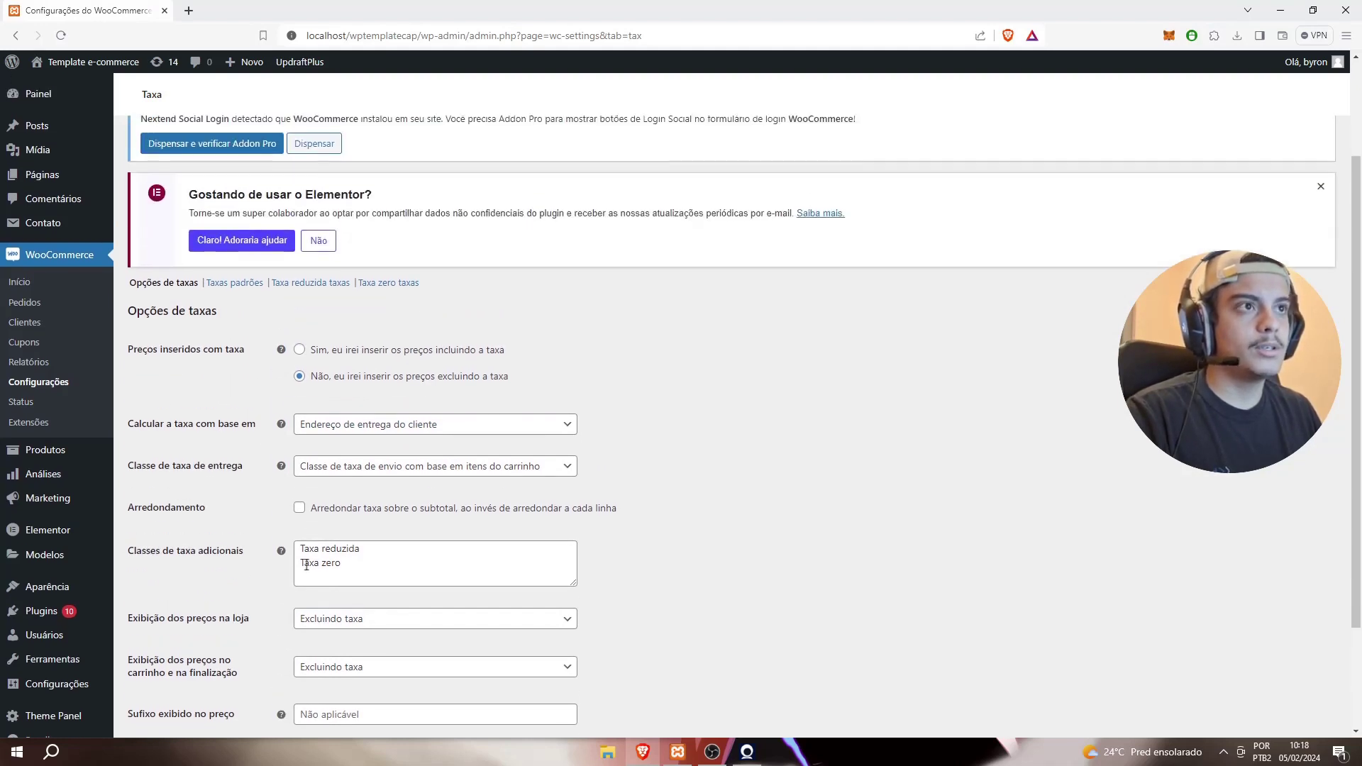
scroll(332, 279, "up", 2)
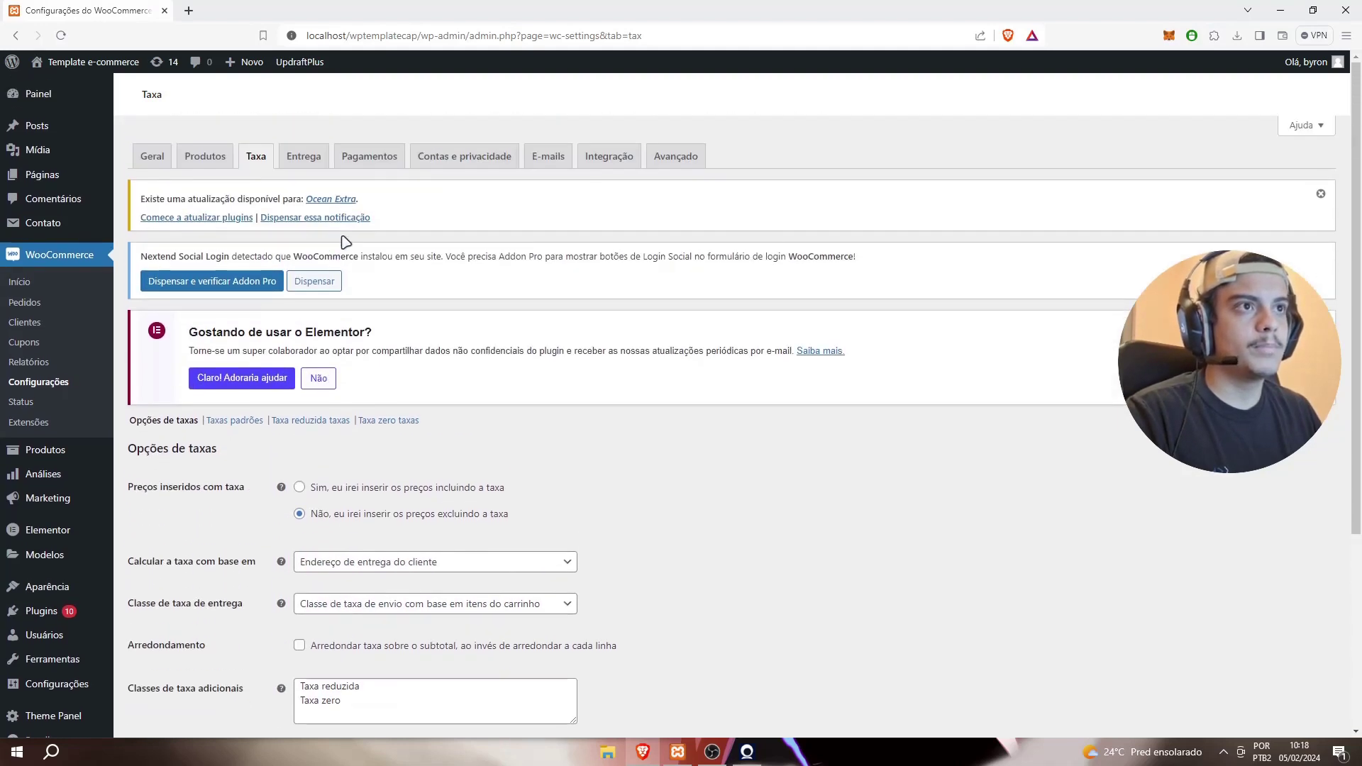
Step: Review the WooCommerce shipping areas and the list of available payment methods
left_click(303, 158)
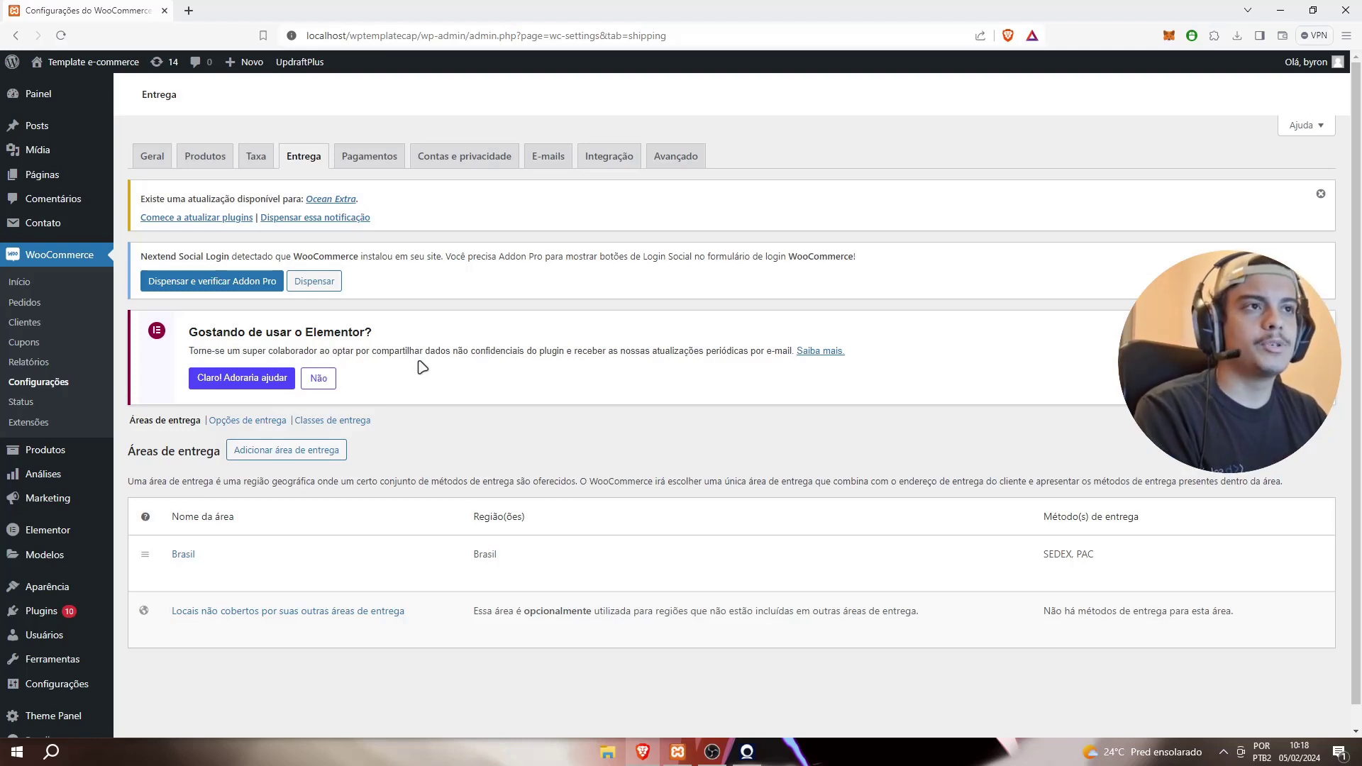
left_click(370, 156)
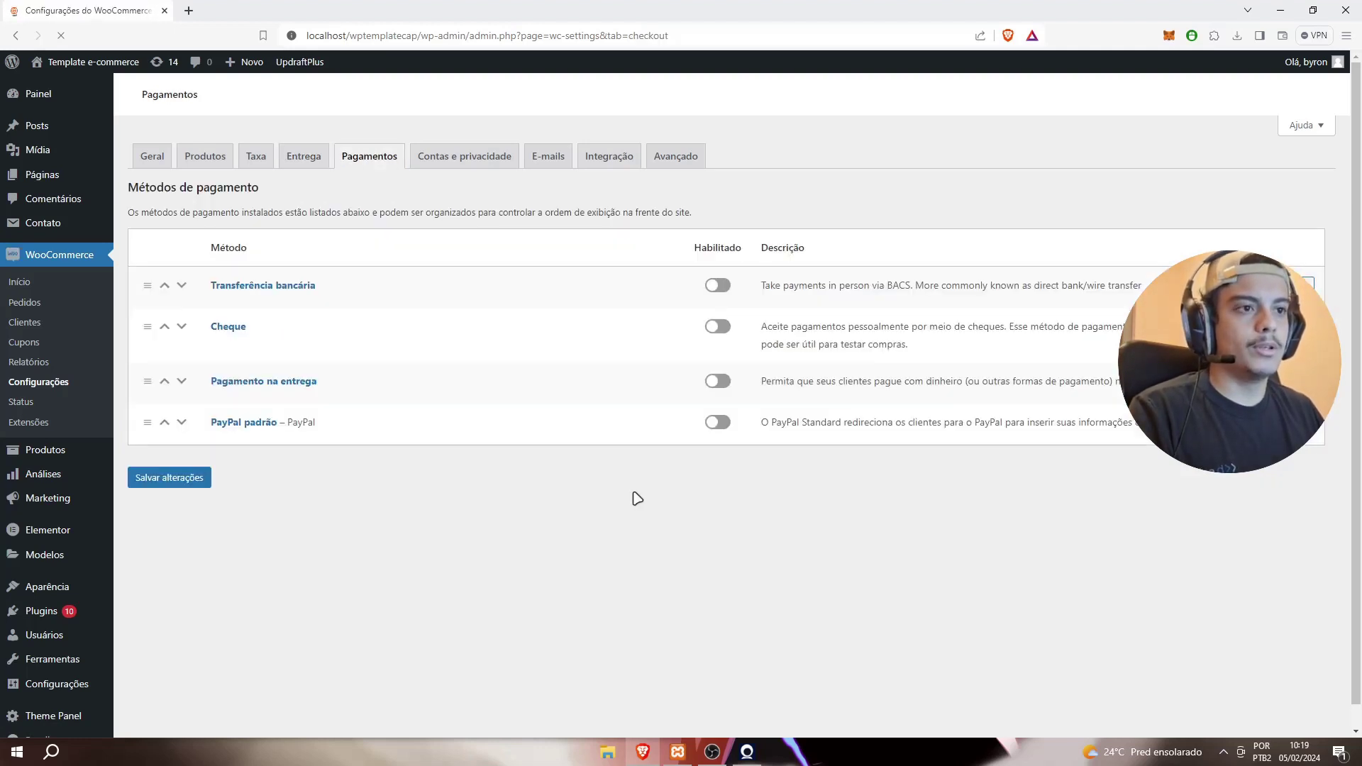
scroll(326, 486, "down", 1)
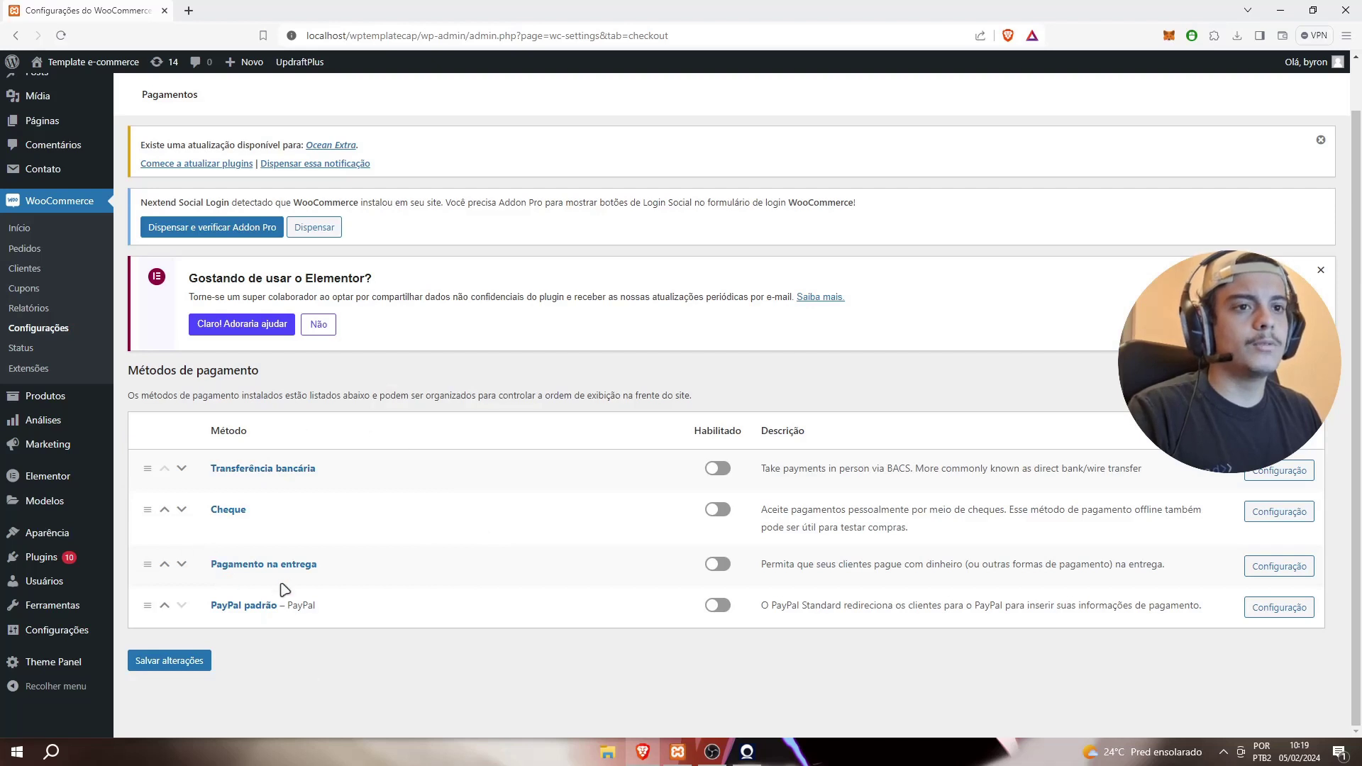
scroll(425, 567, "up", 2)
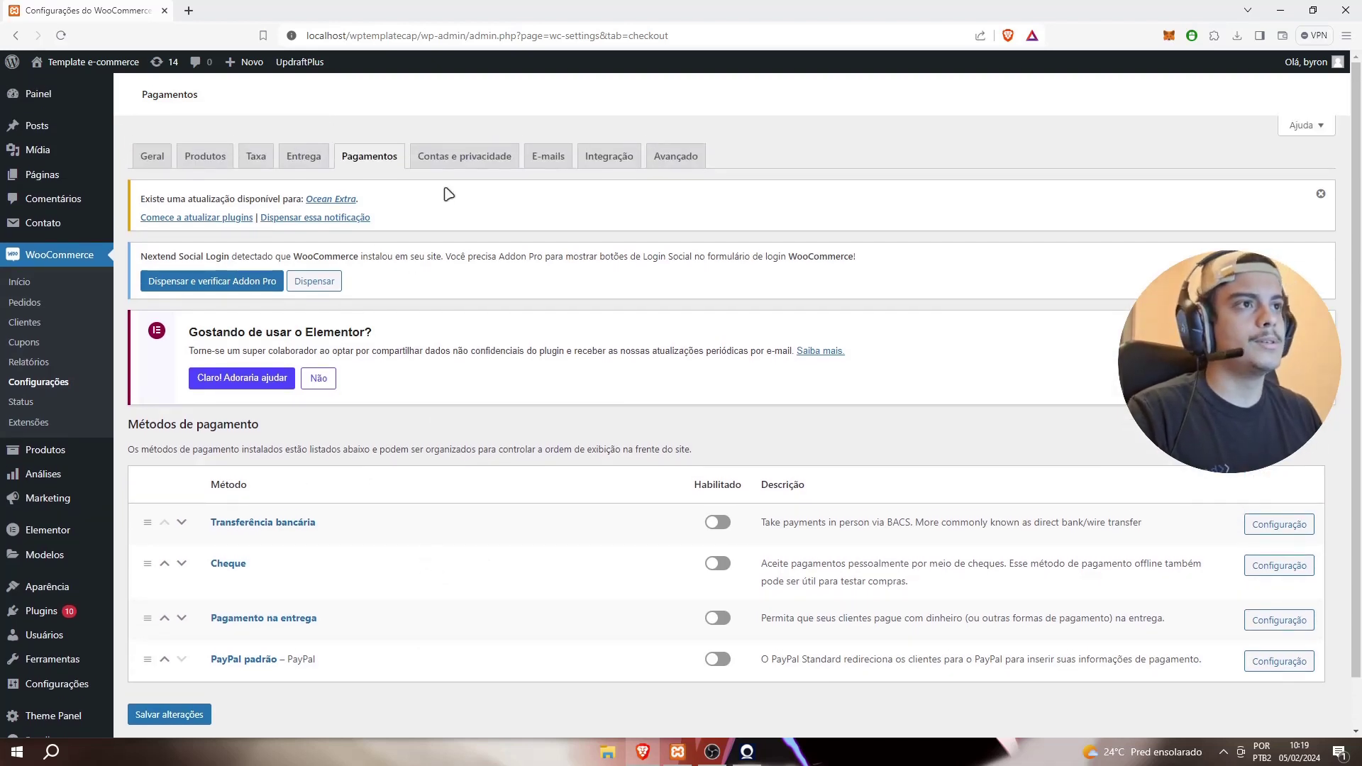
Step: Review the WooCommerce accounts and privacy settings, from guest checkout and account creation to privacy policy texts and personal data retention
left_click(460, 159)
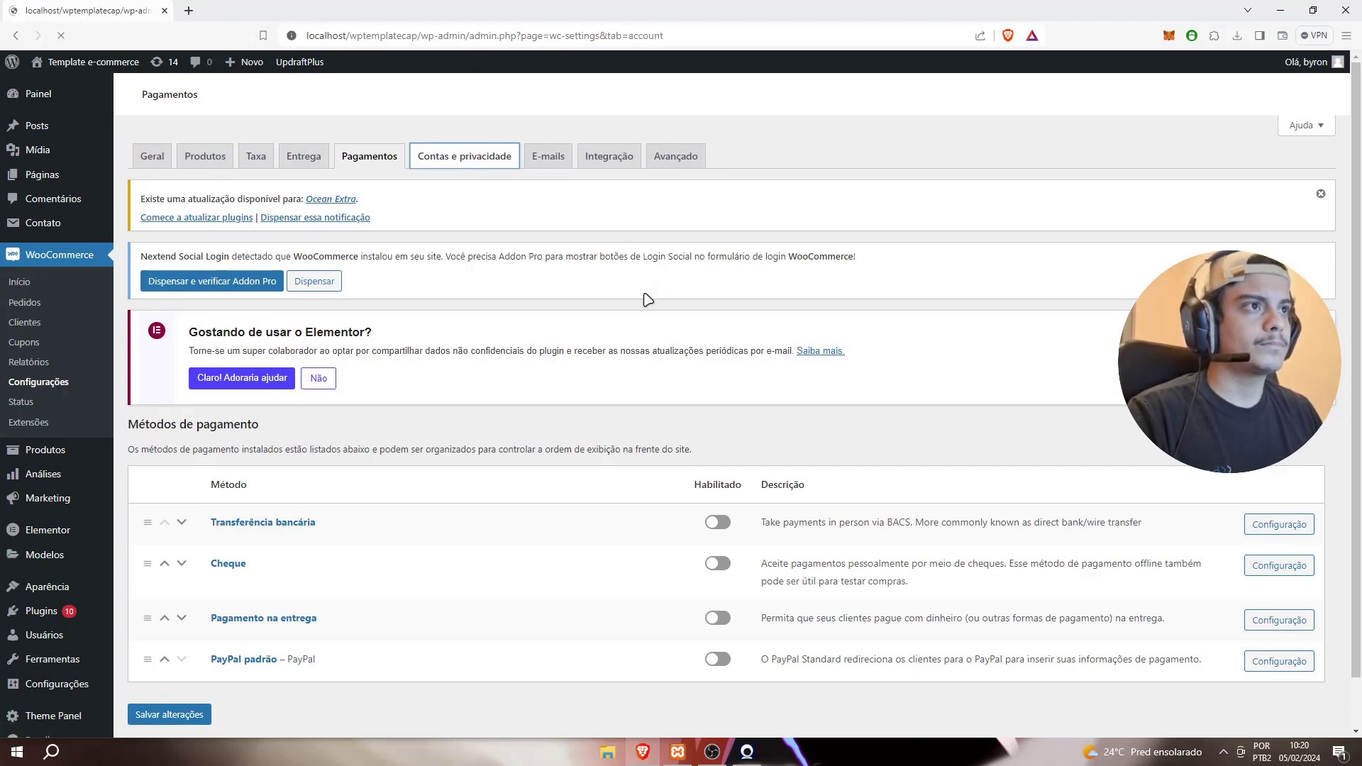
scroll(435, 429, "down", 1)
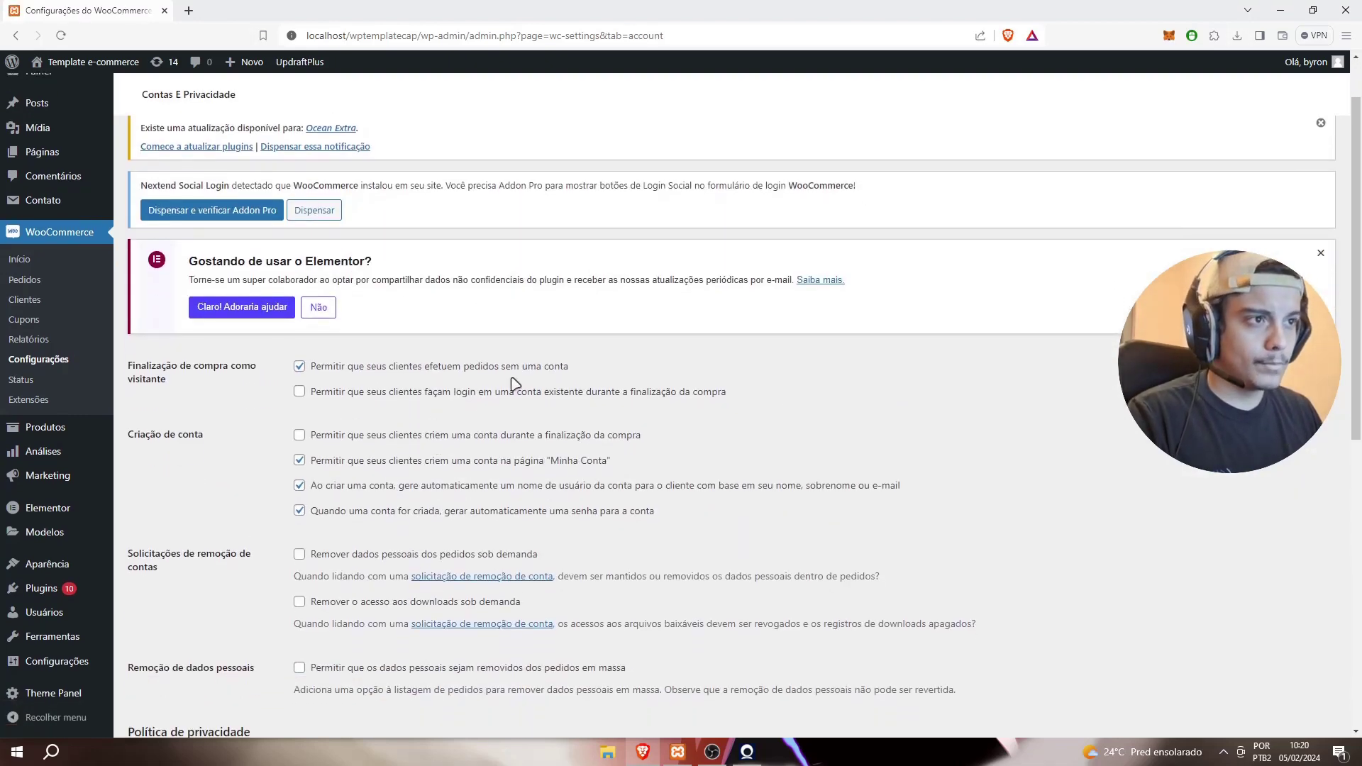
scroll(447, 383, "down", 4)
scroll(316, 356, "up", 4)
scroll(318, 356, "up", 1)
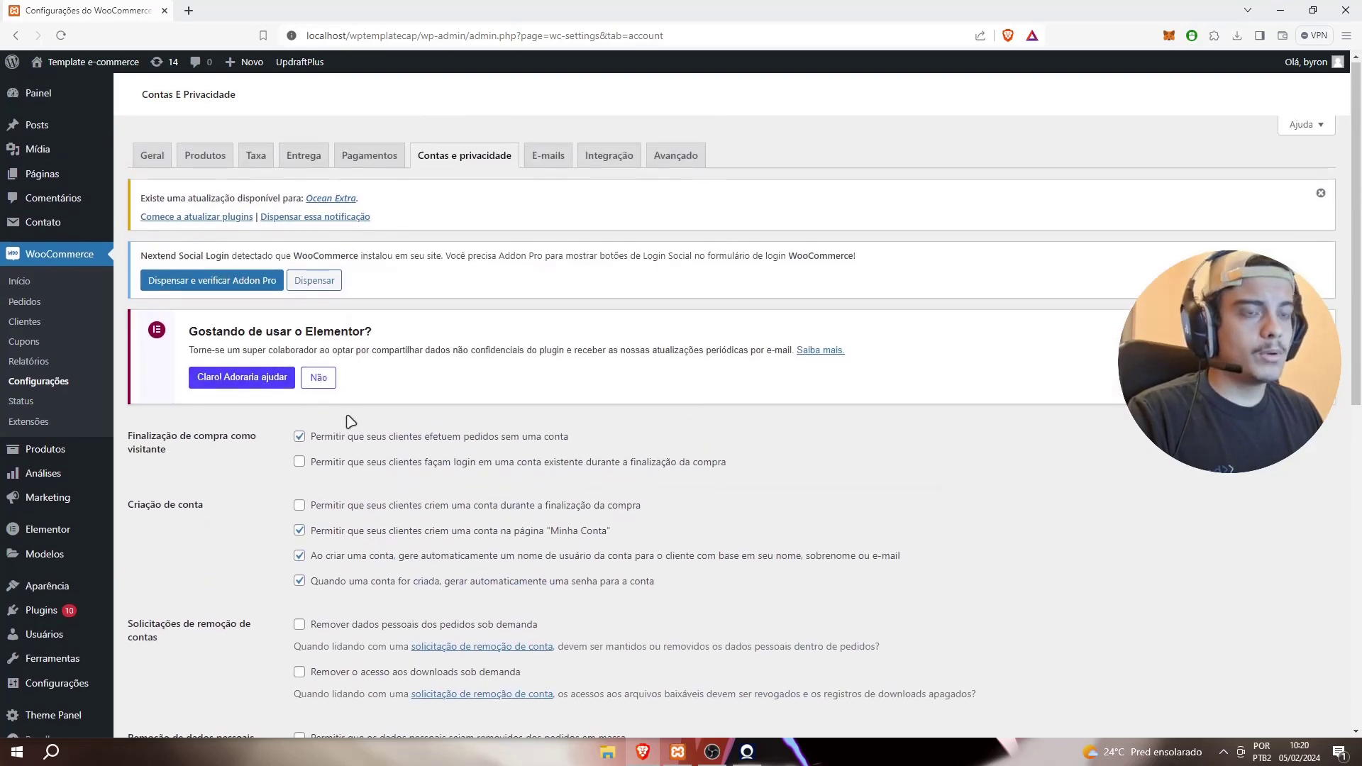
scroll(305, 368, "down", 1)
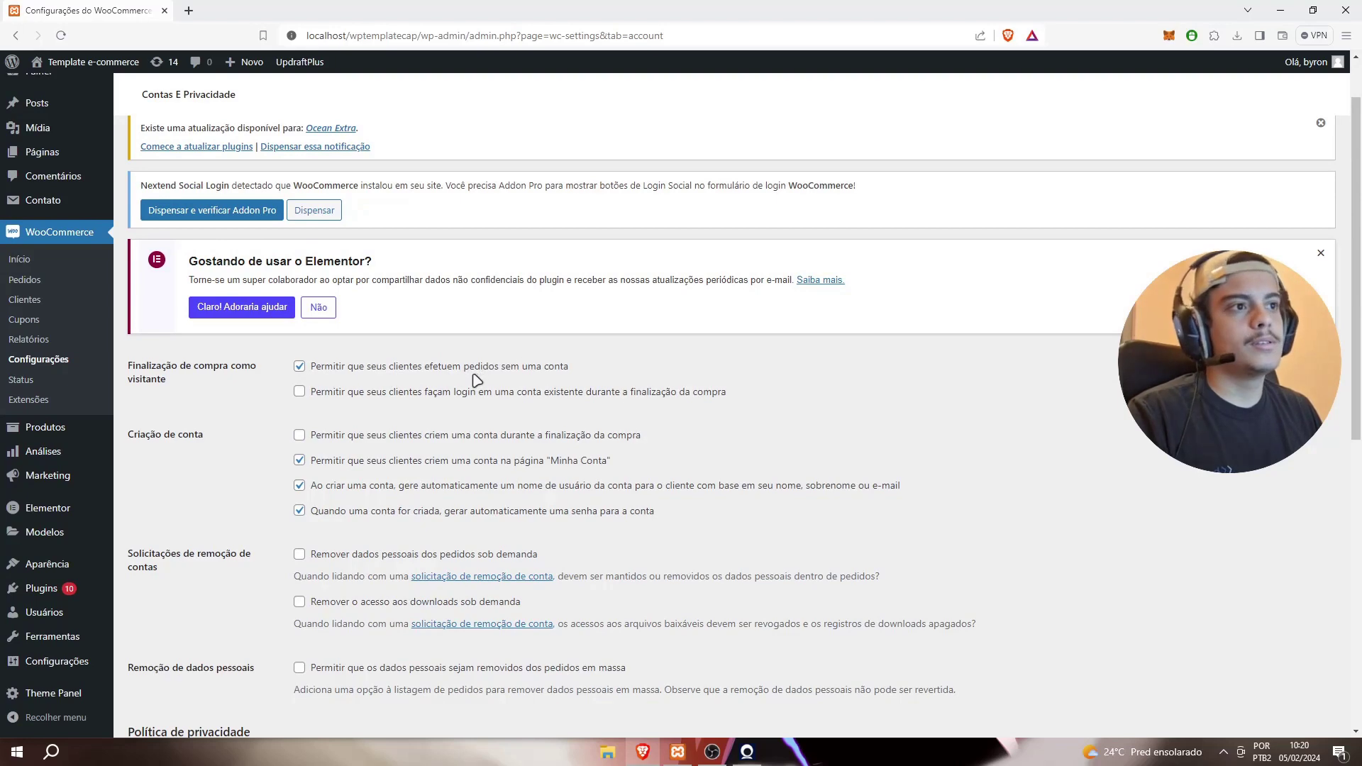
scroll(525, 403, "down", 8)
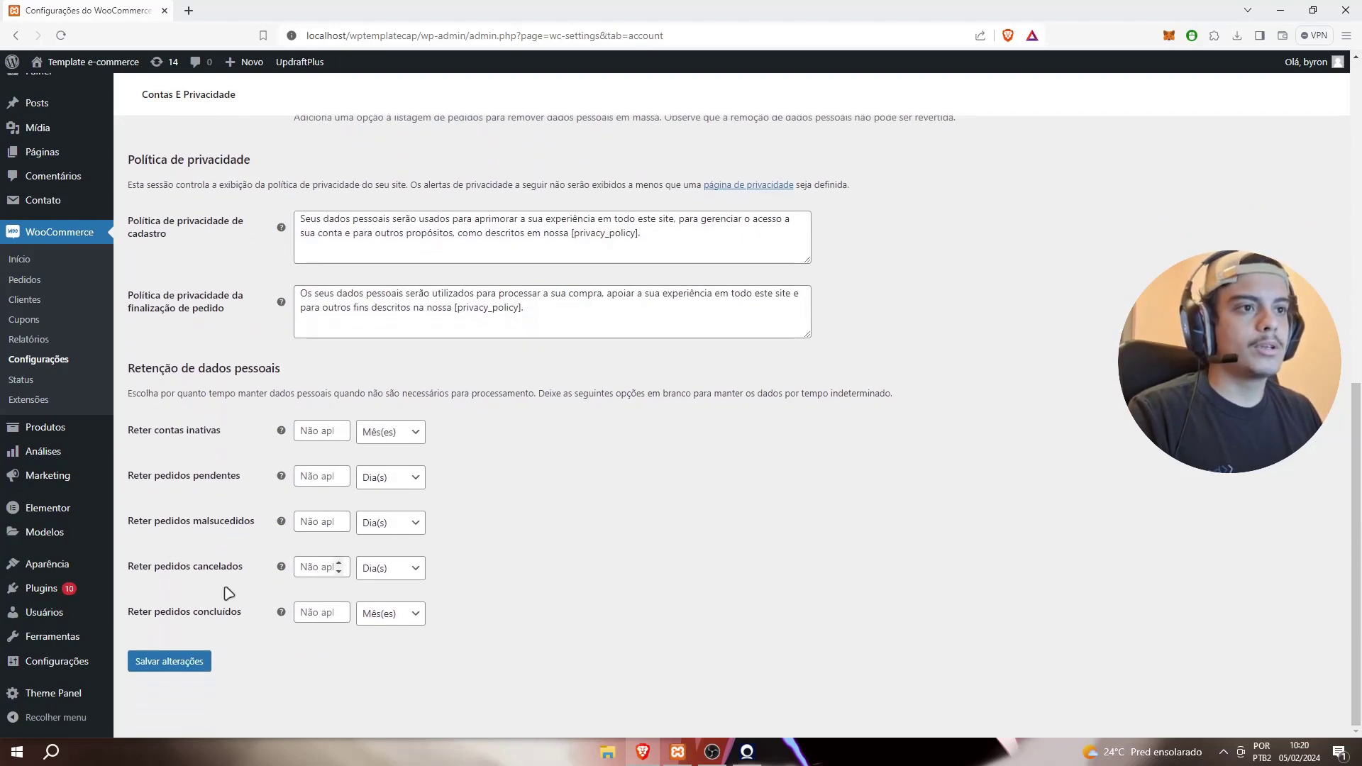
scroll(608, 443, "up", 4)
scroll(594, 450, "up", 5)
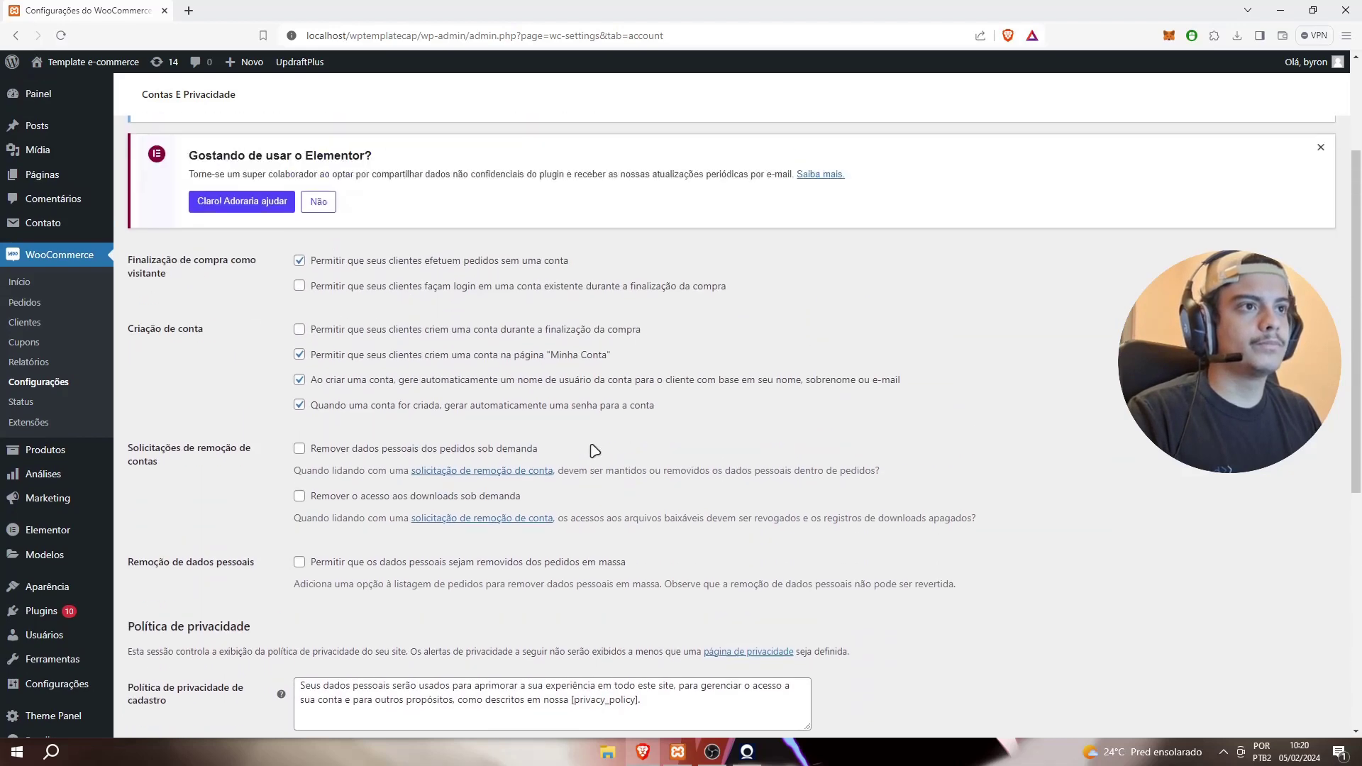
scroll(561, 152, "up", 1)
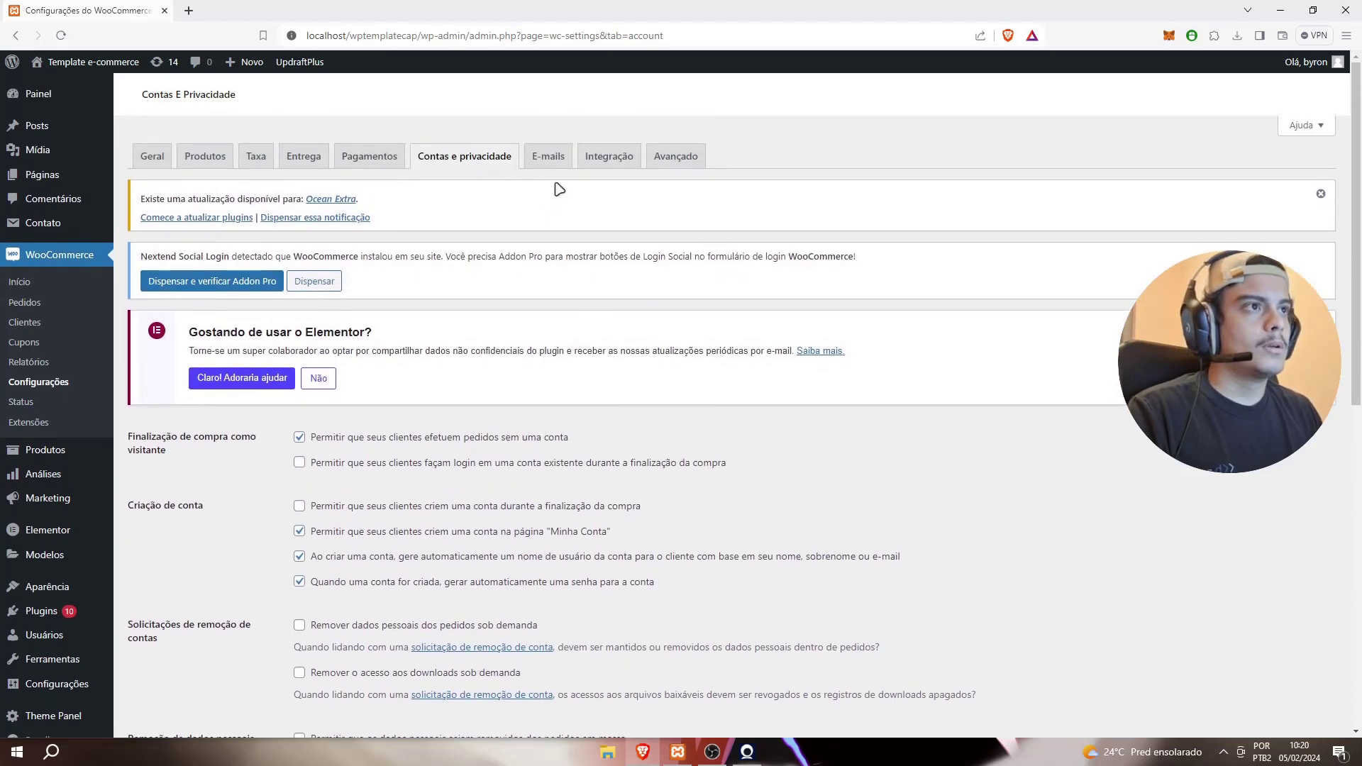
Step: Review the WooCommerce email settings, covering notification recipients, sender options and the email template's footer text and colours
left_click(554, 158)
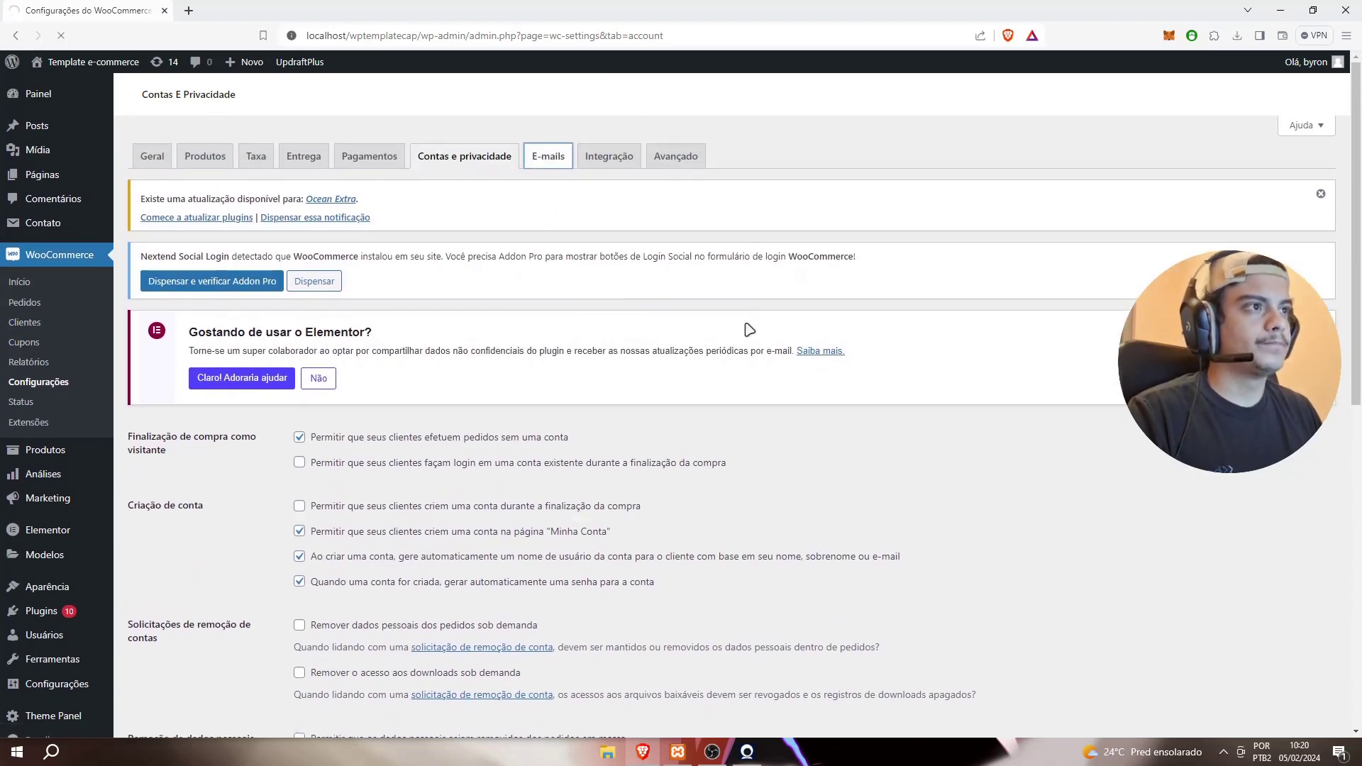
scroll(488, 382, "down", 4)
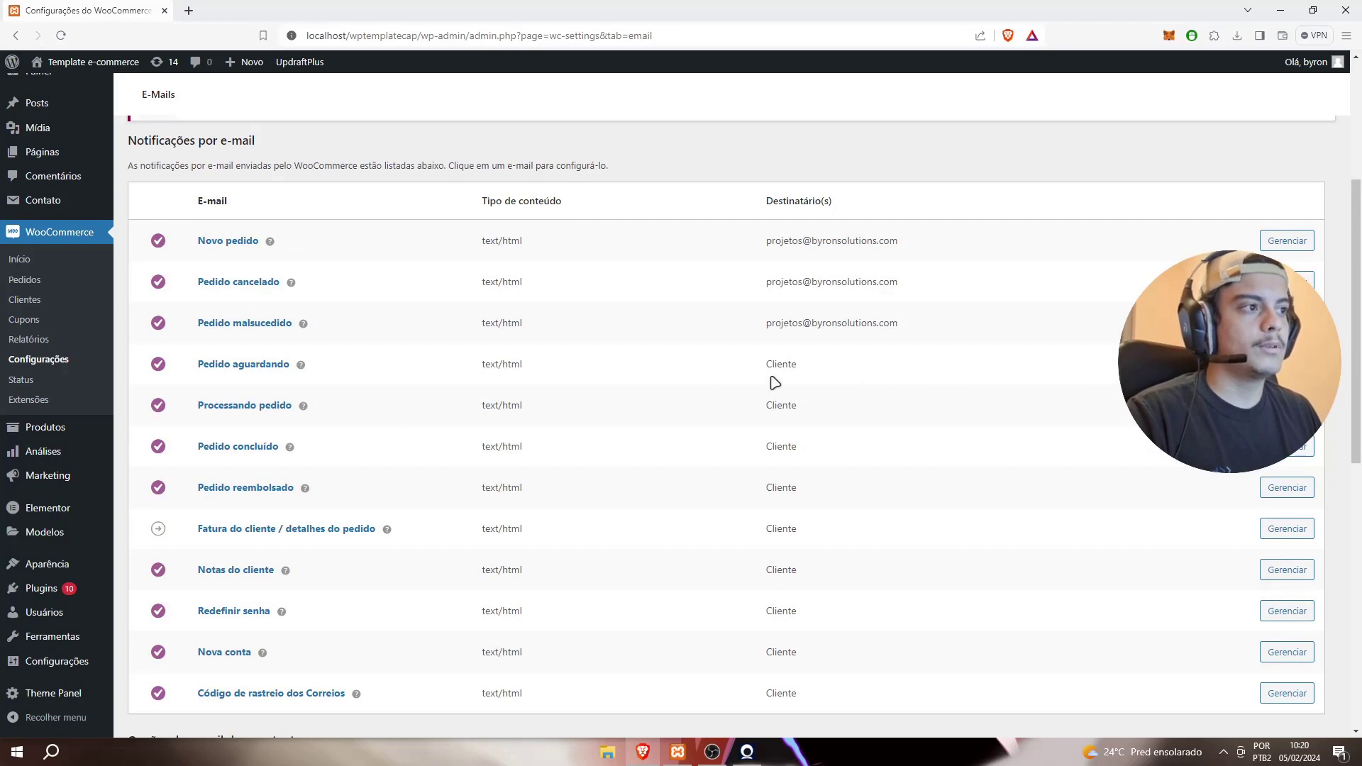
scroll(757, 355, "down", 3)
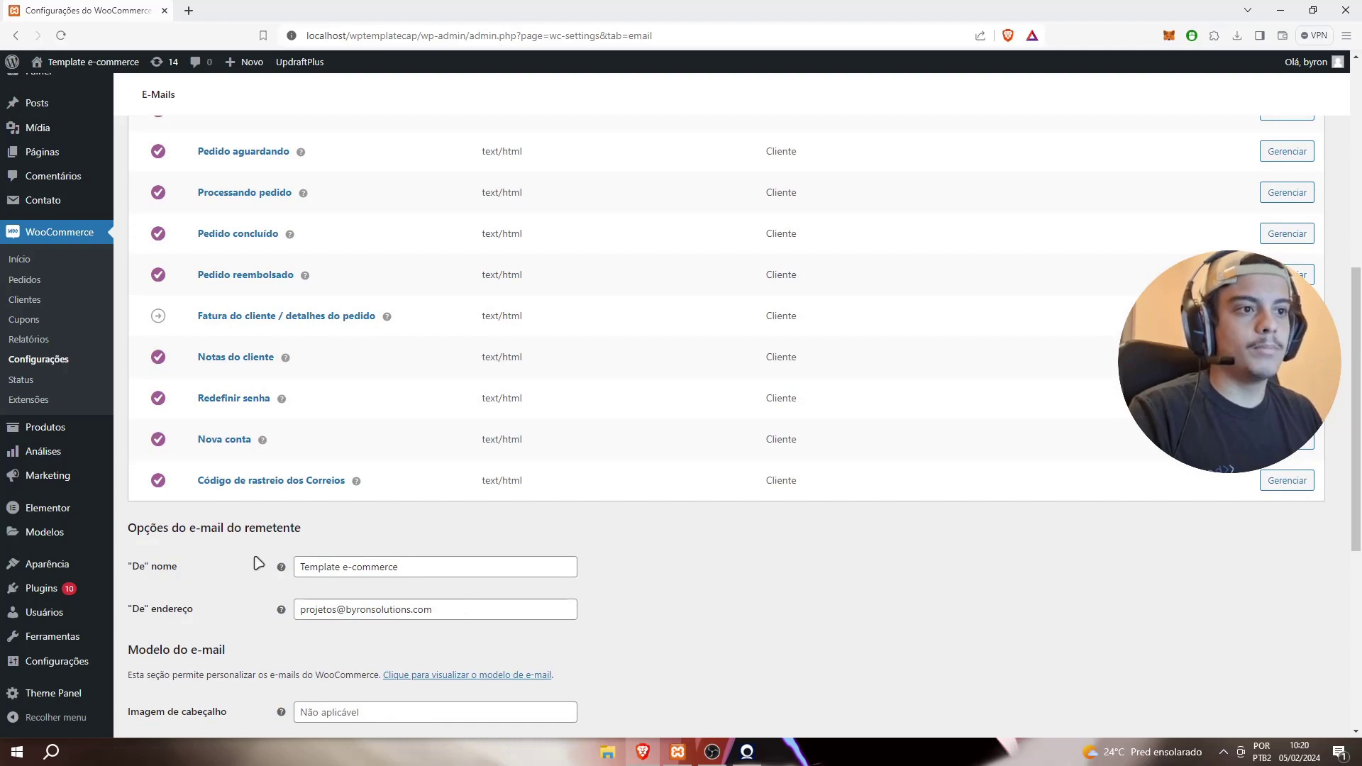
scroll(435, 577, "down", 4)
scroll(380, 571, "up", 3)
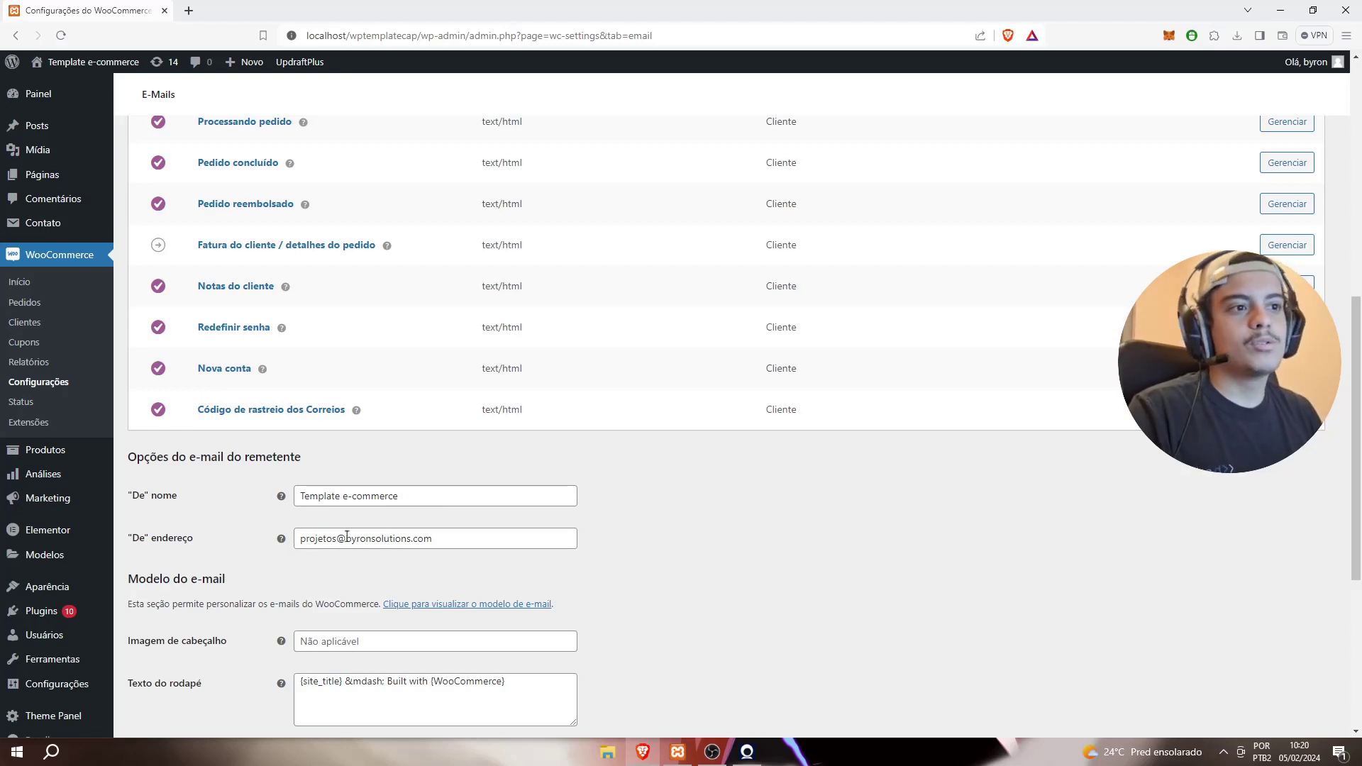
scroll(712, 622, "down", 3)
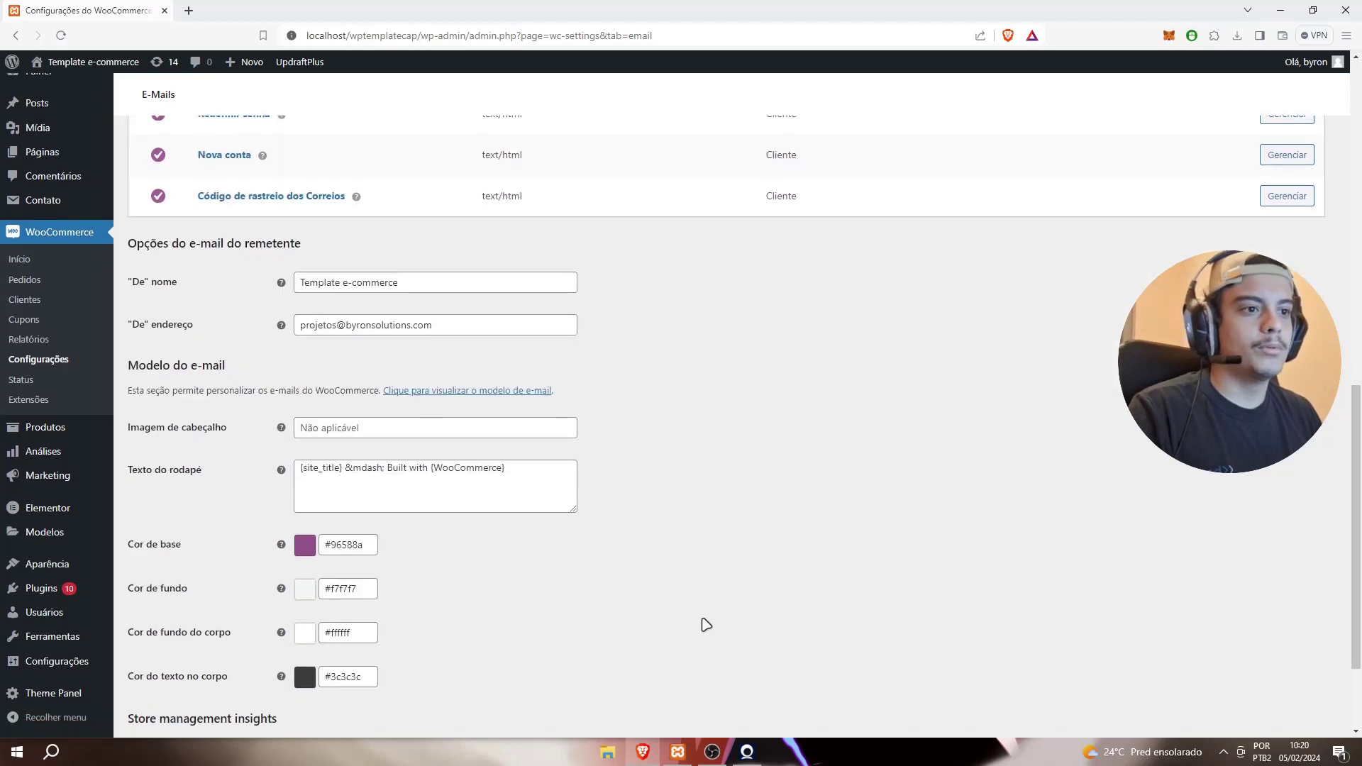
scroll(704, 623, "down", 2)
scroll(702, 622, "up", 6)
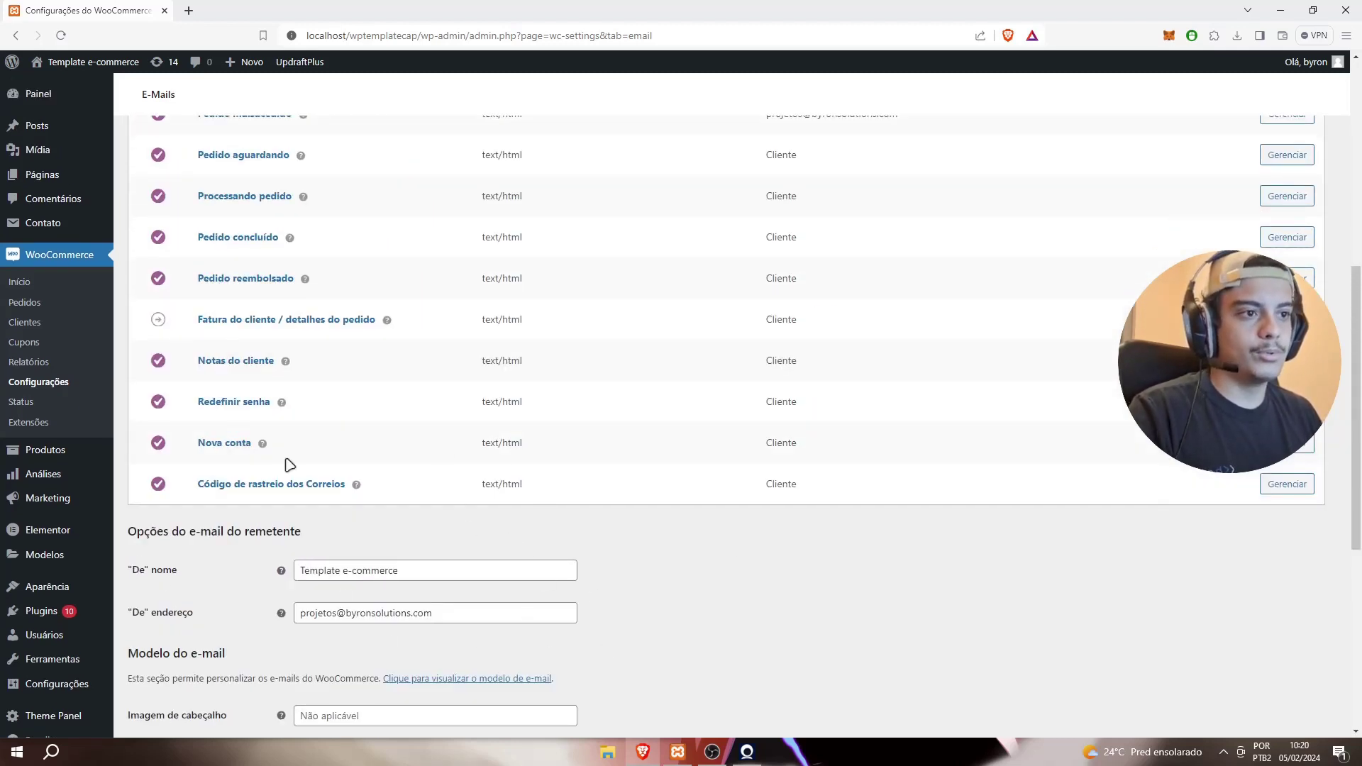
scroll(466, 564, "up", 7)
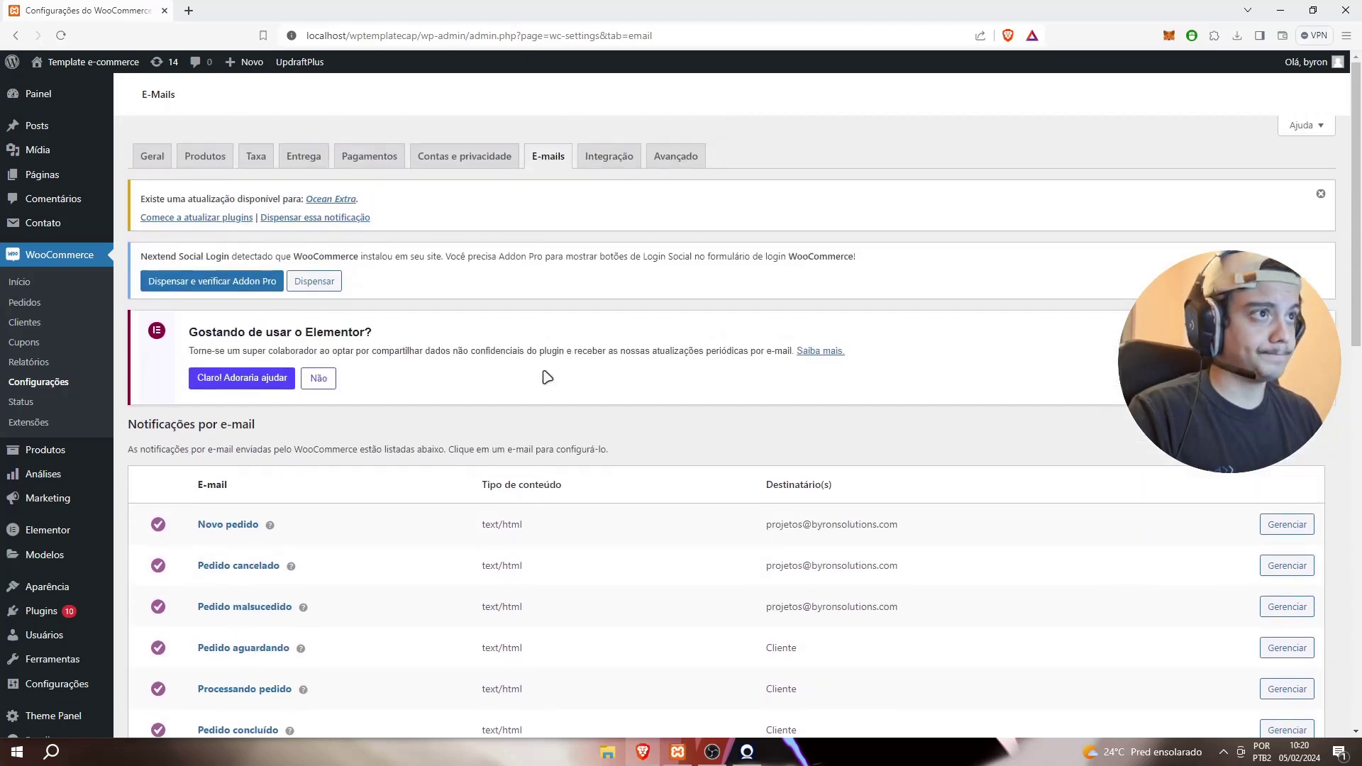
Step: Review the WooCommerce advanced settings, checking the cart, checkout, account and terms page assignments
left_click(681, 160)
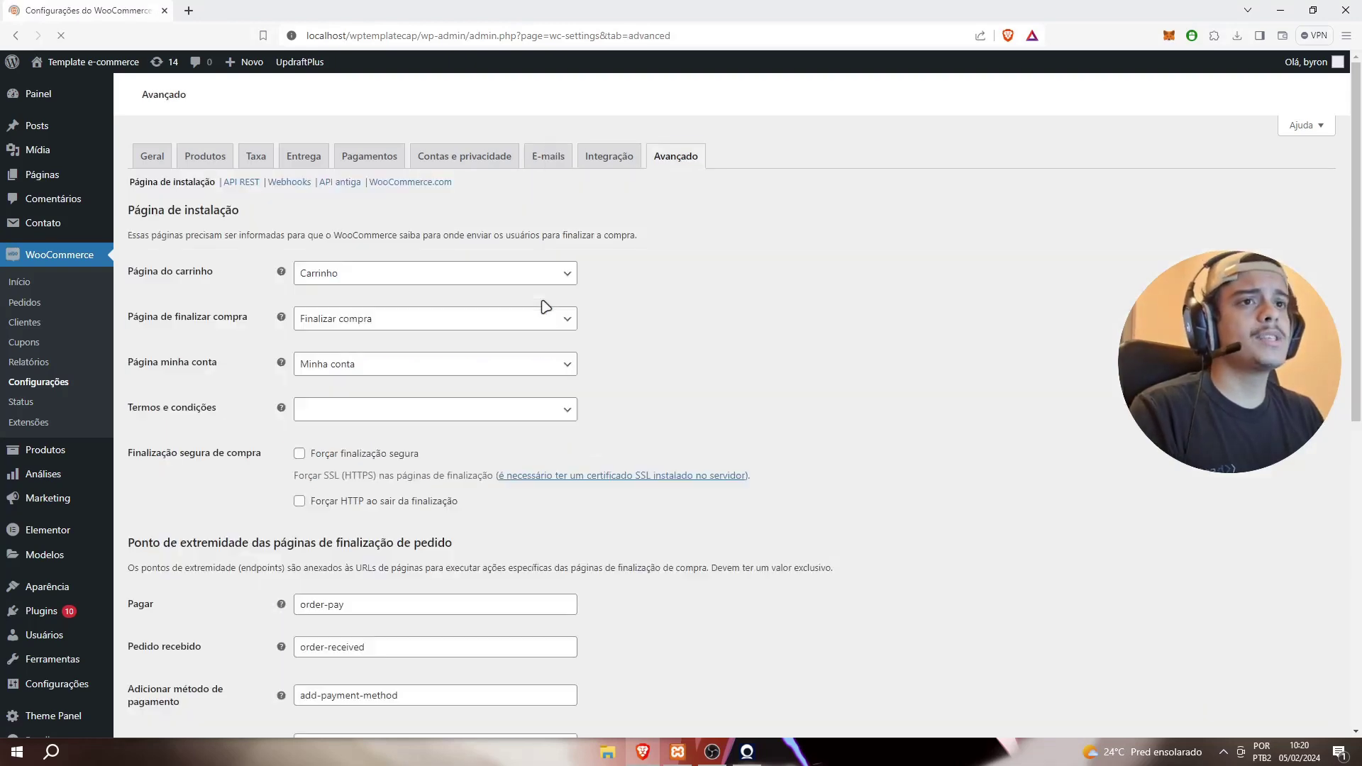
scroll(543, 312, "down", 4)
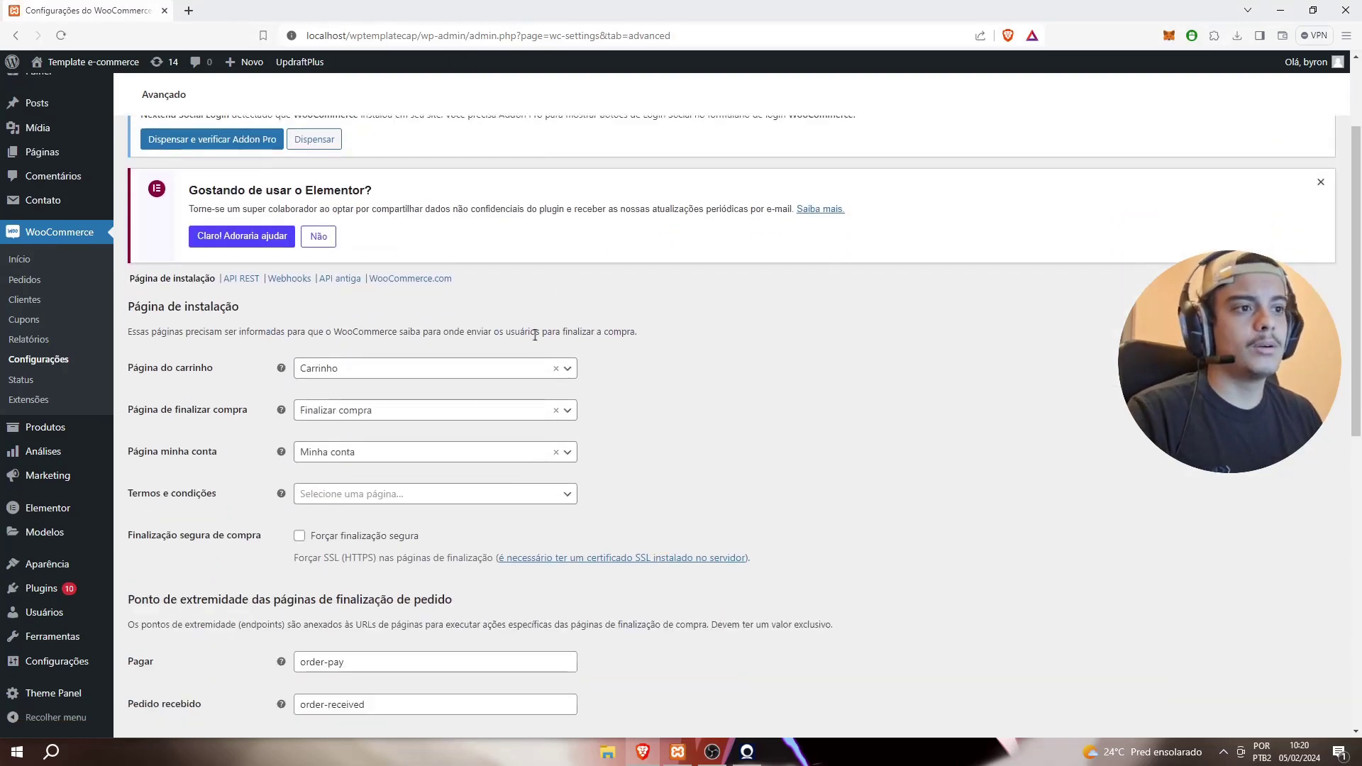
scroll(537, 340, "up", 2)
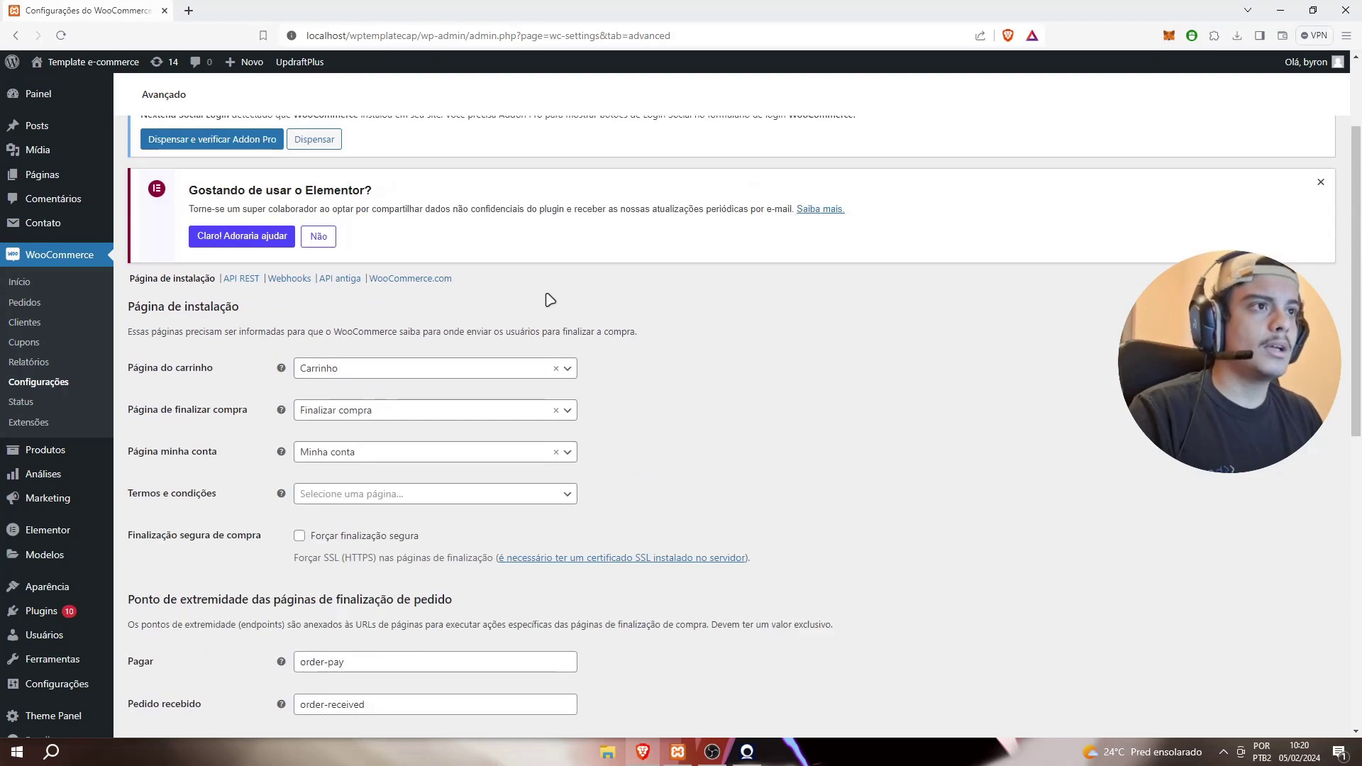
scroll(550, 300, "up", 3)
Step: Return to the WooCommerce general settings and look through them down to the currency options
left_click(152, 157)
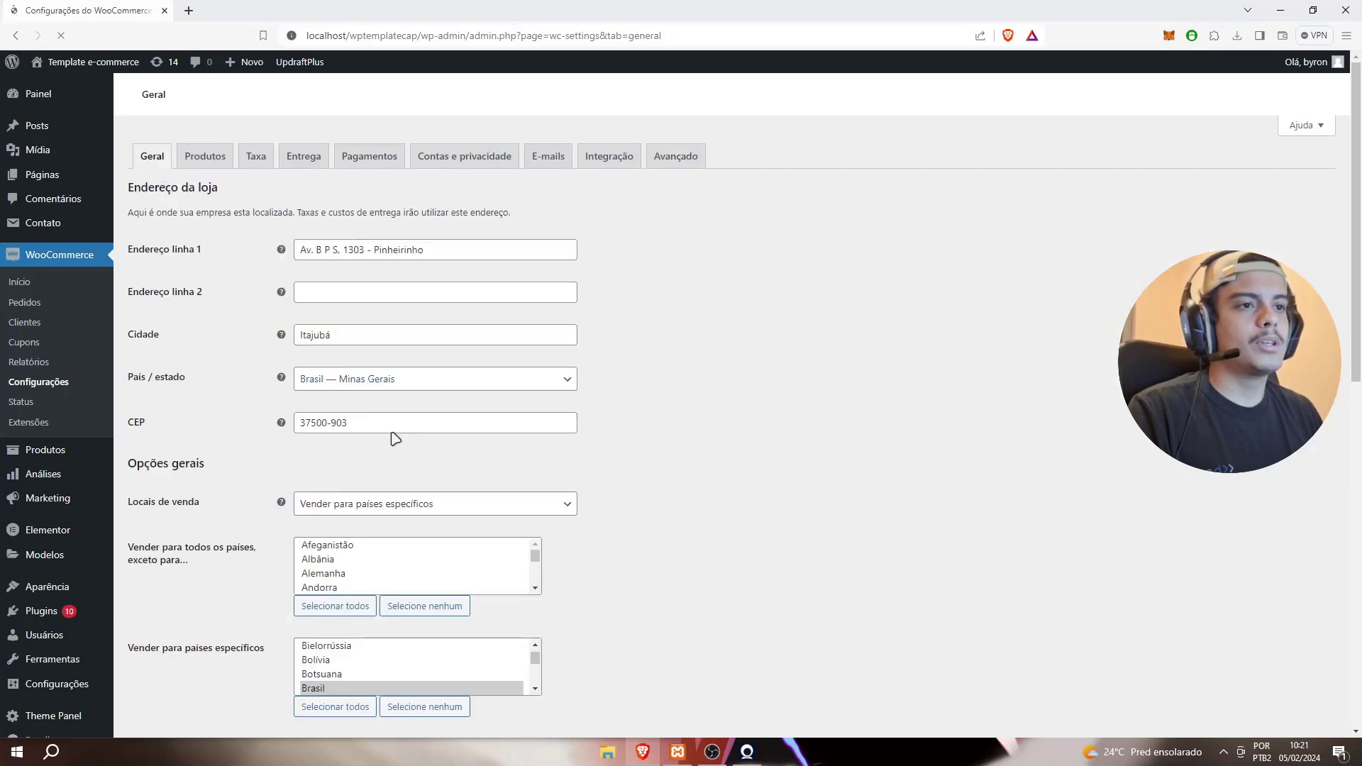
scroll(349, 237, "down", 2)
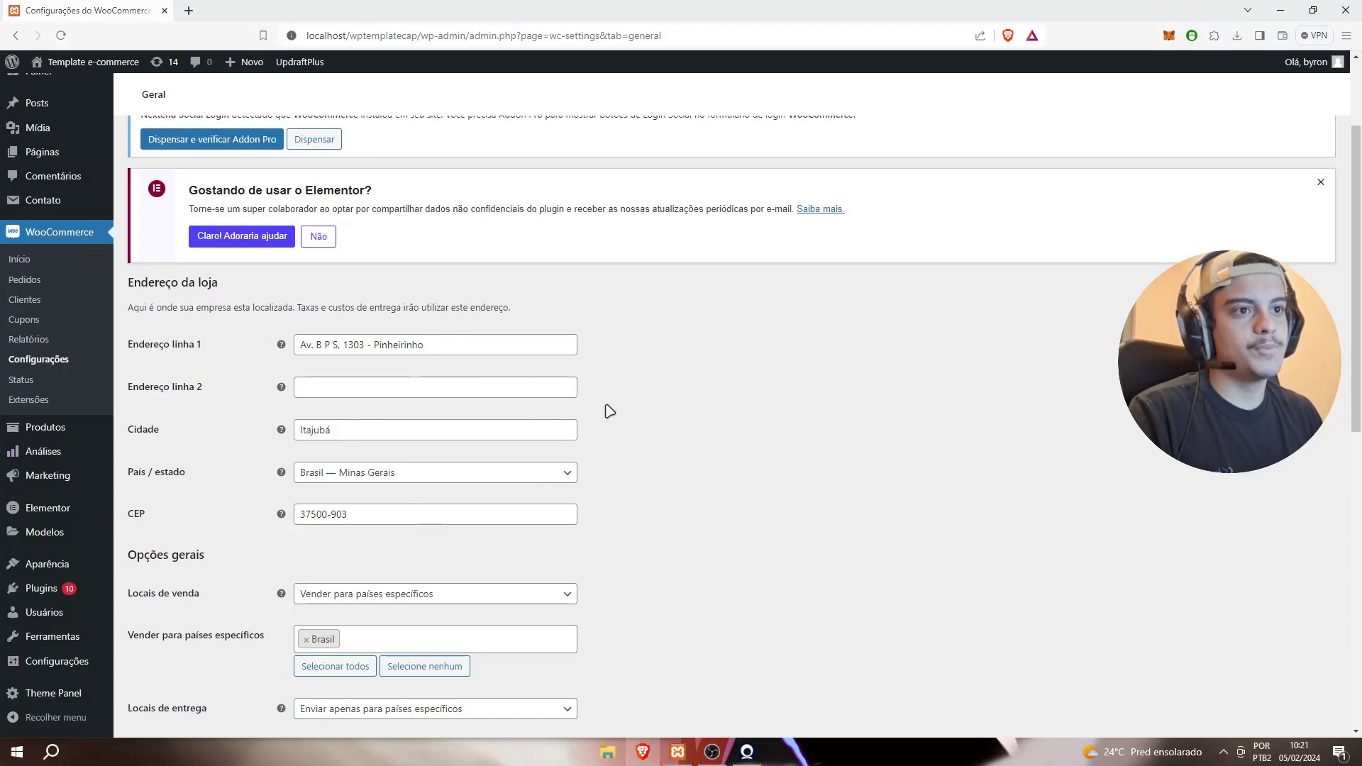
scroll(505, 446, "down", 4)
scroll(521, 443, "down", 5)
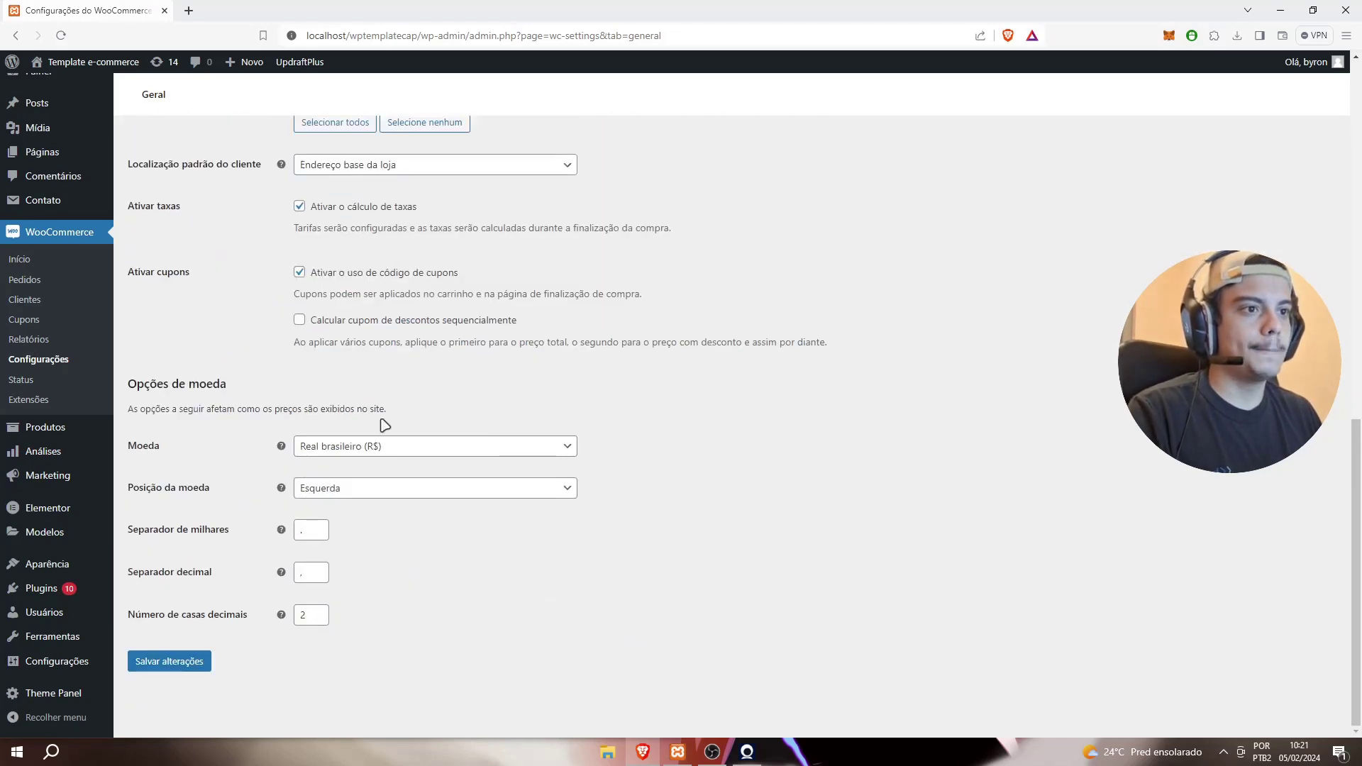
Step: View the list of all products, and examine the product categories page with its form for adding a new category
mouse_move(71, 415)
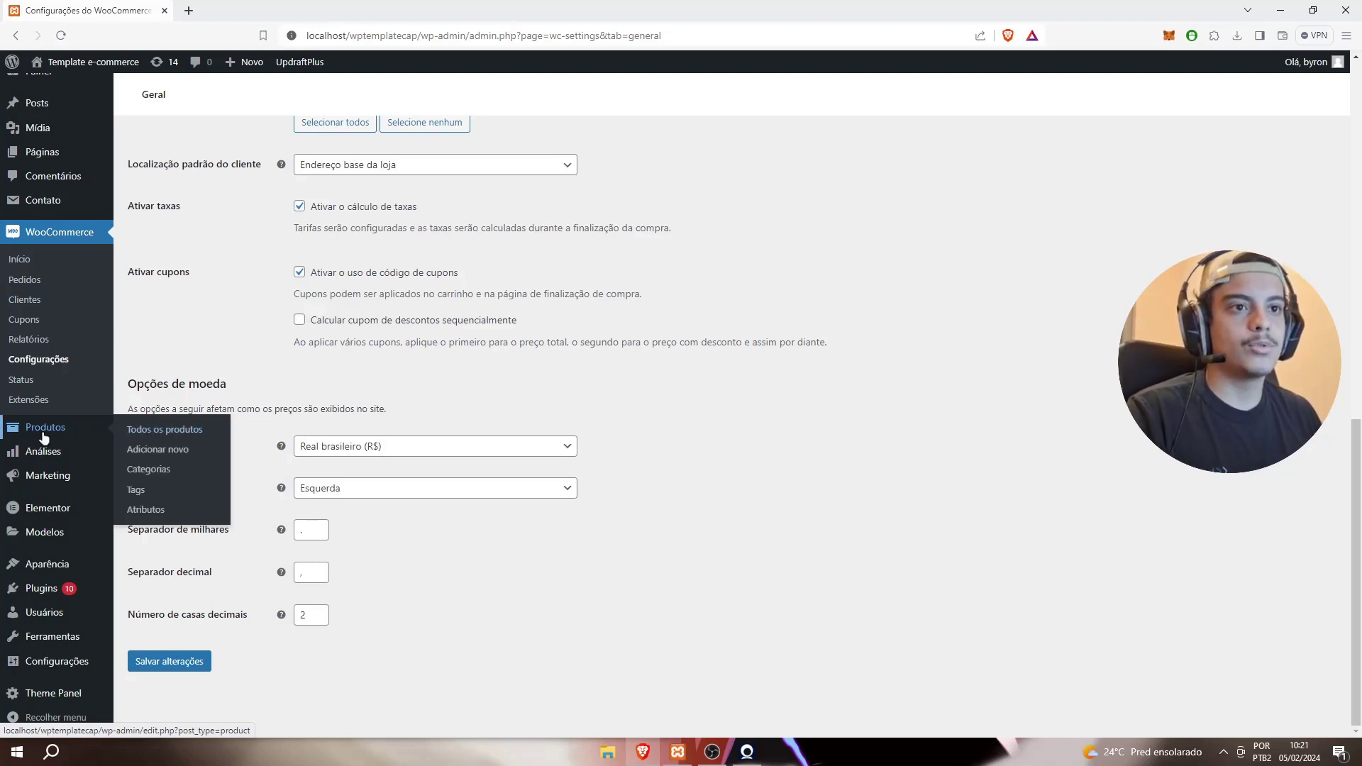
left_click(91, 437)
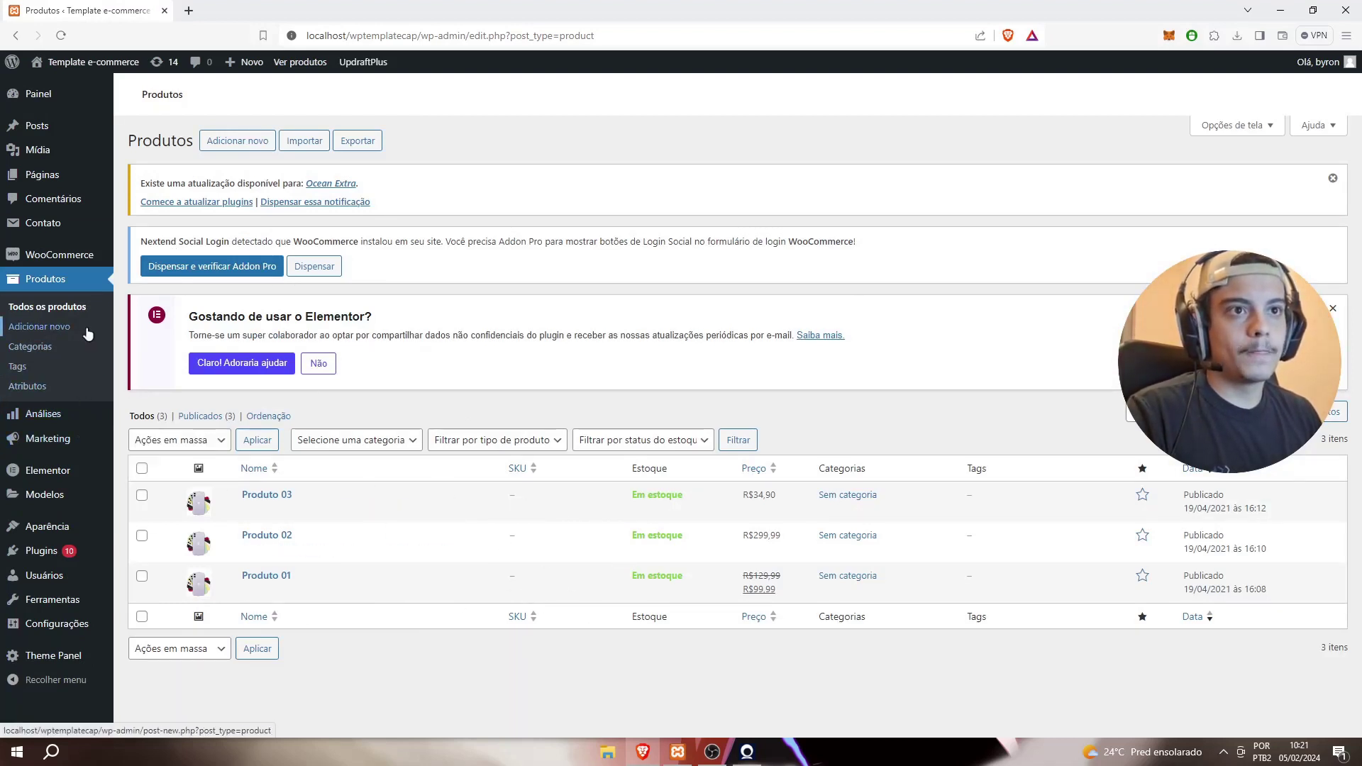
left_click(32, 348)
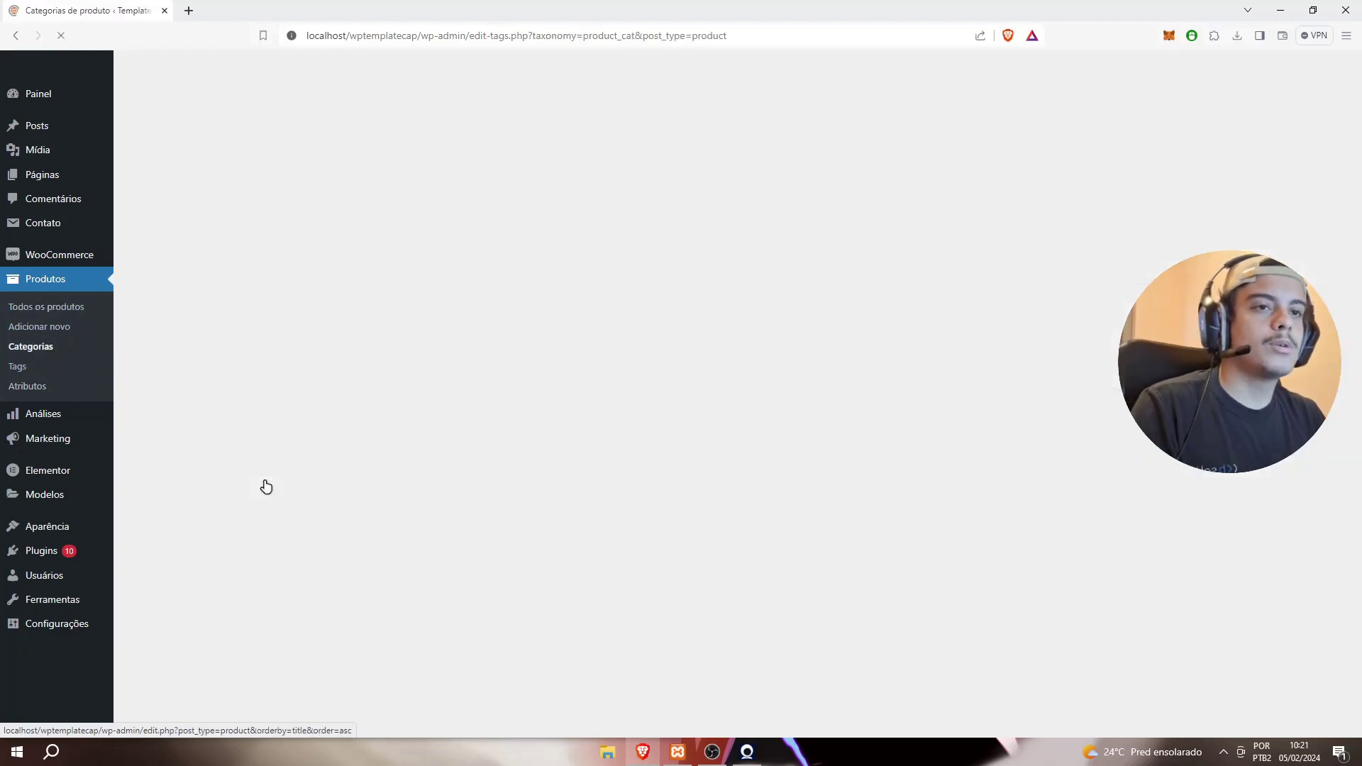
scroll(266, 487, "down", 3)
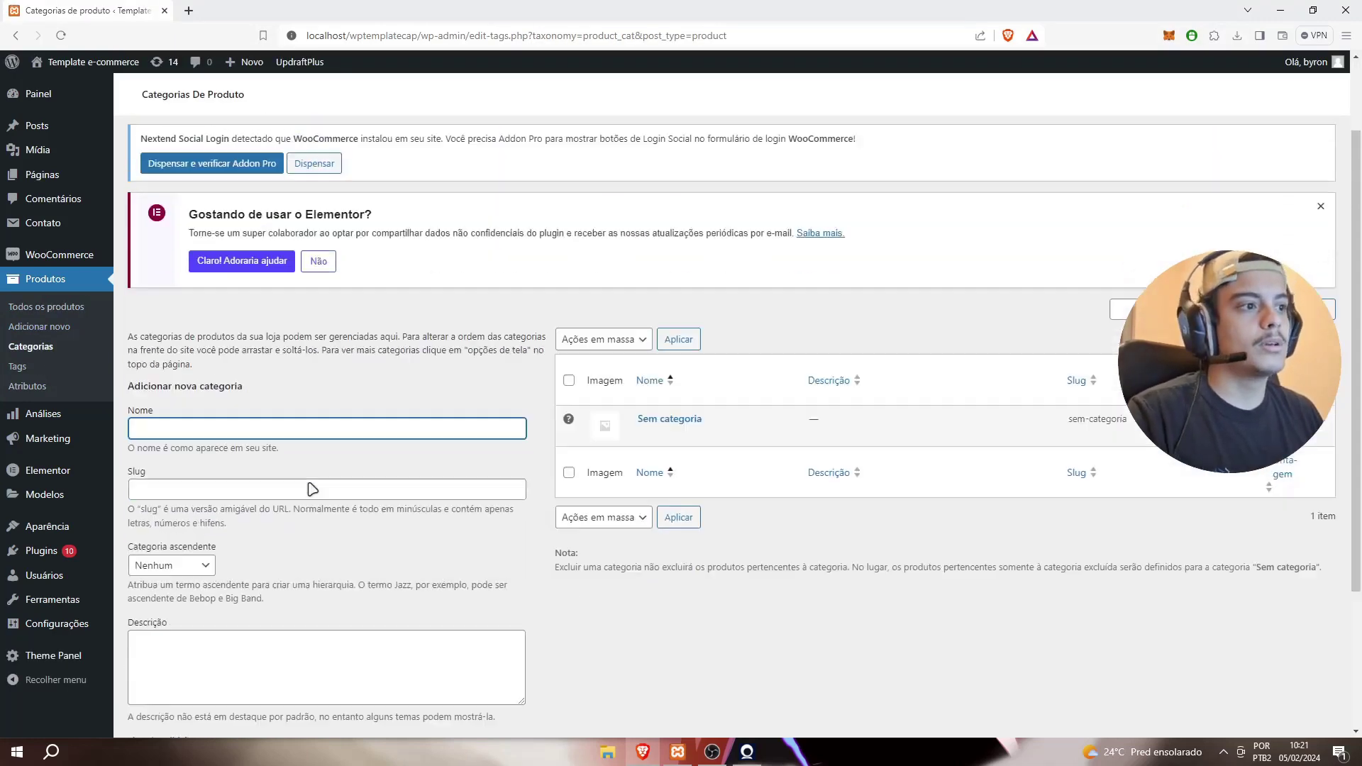
scroll(260, 474, "down", 1)
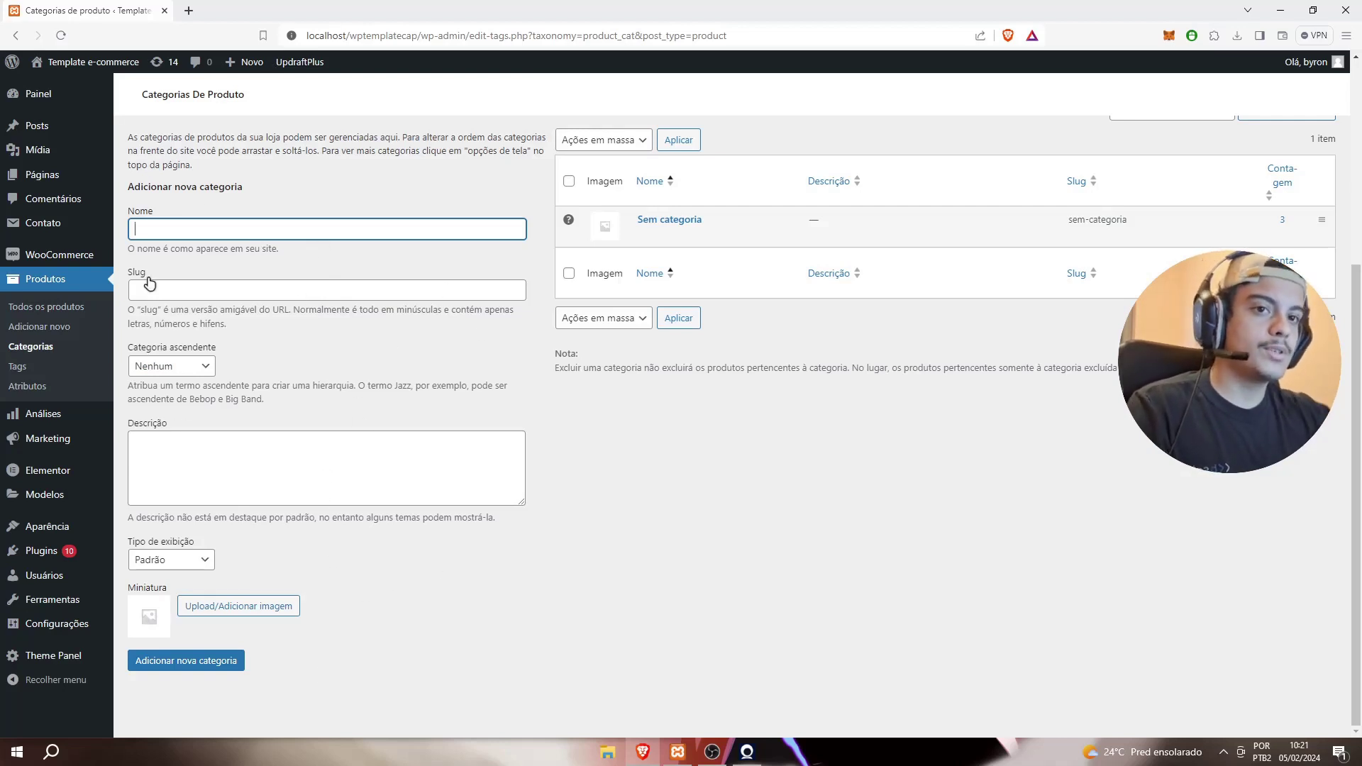
Step: Look over the product categories page once more and check which sections Marketing and Elementor offer
scroll(355, 177, "up", 5)
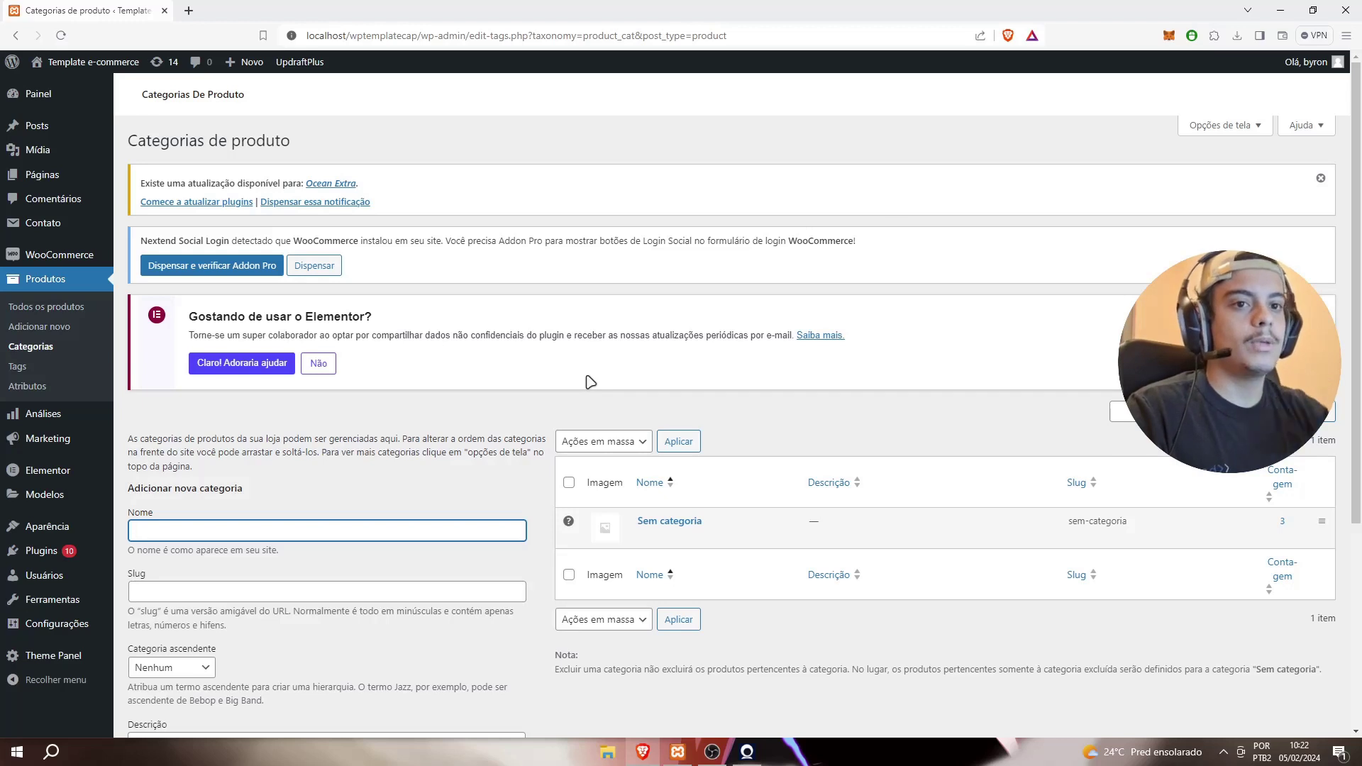
scroll(589, 382, "down", 4)
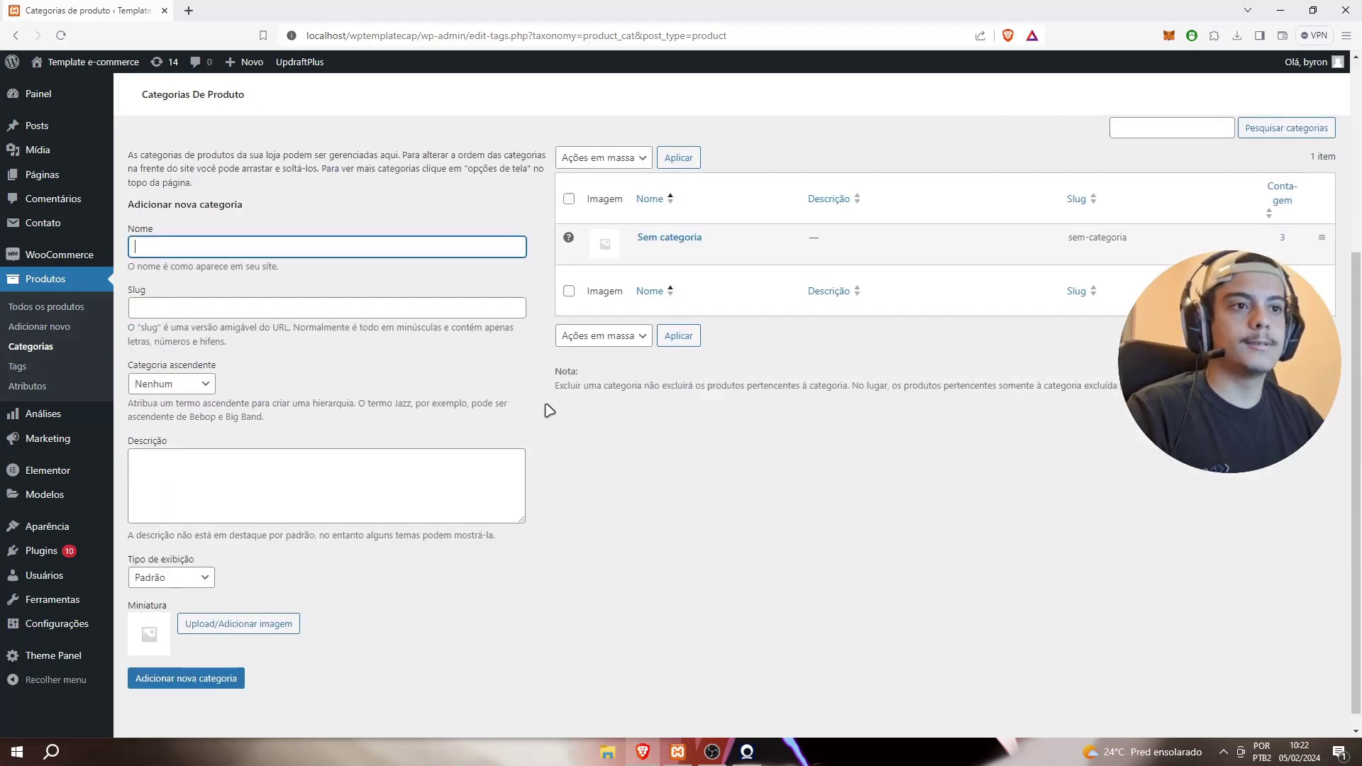
mouse_move(58, 420)
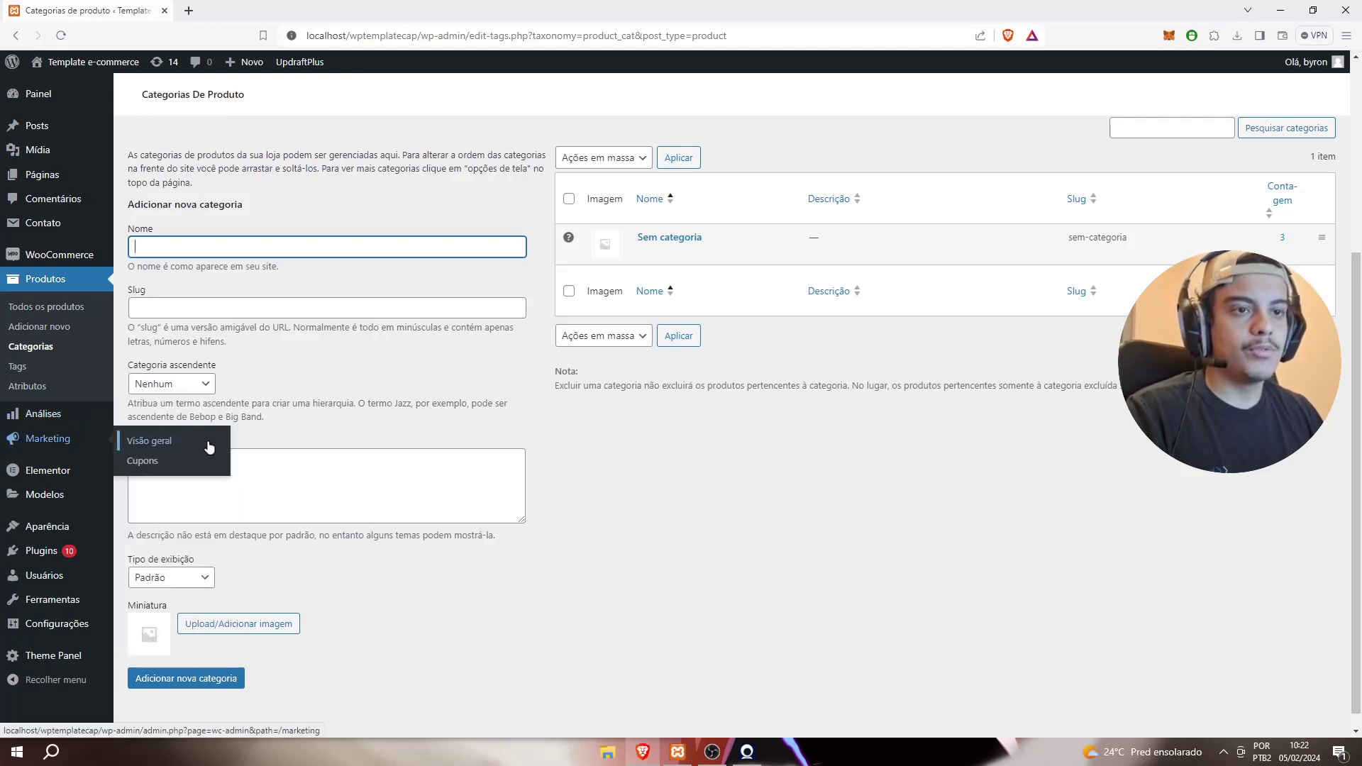
mouse_move(79, 478)
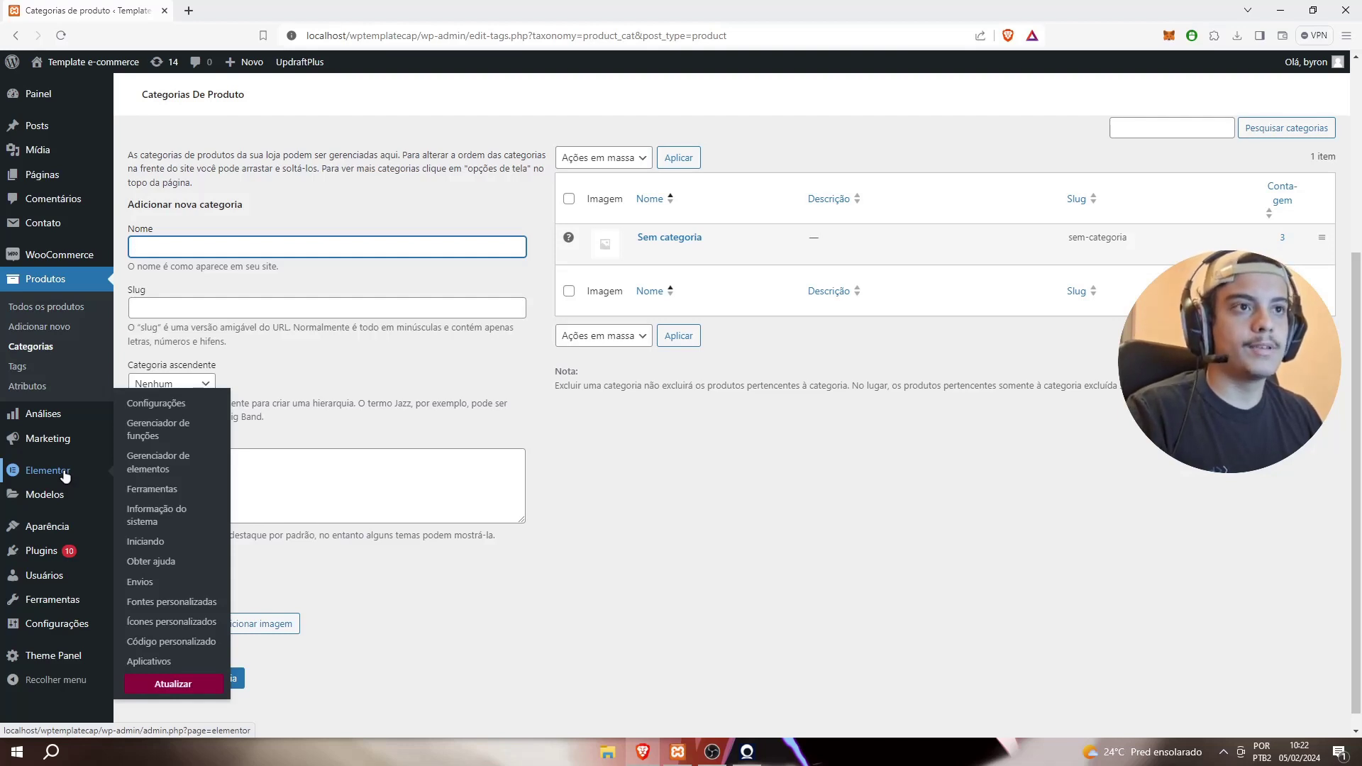
Step: View the saved Elementor templates and look through the whole list of sections, down to Nossas soluções
left_click(46, 507)
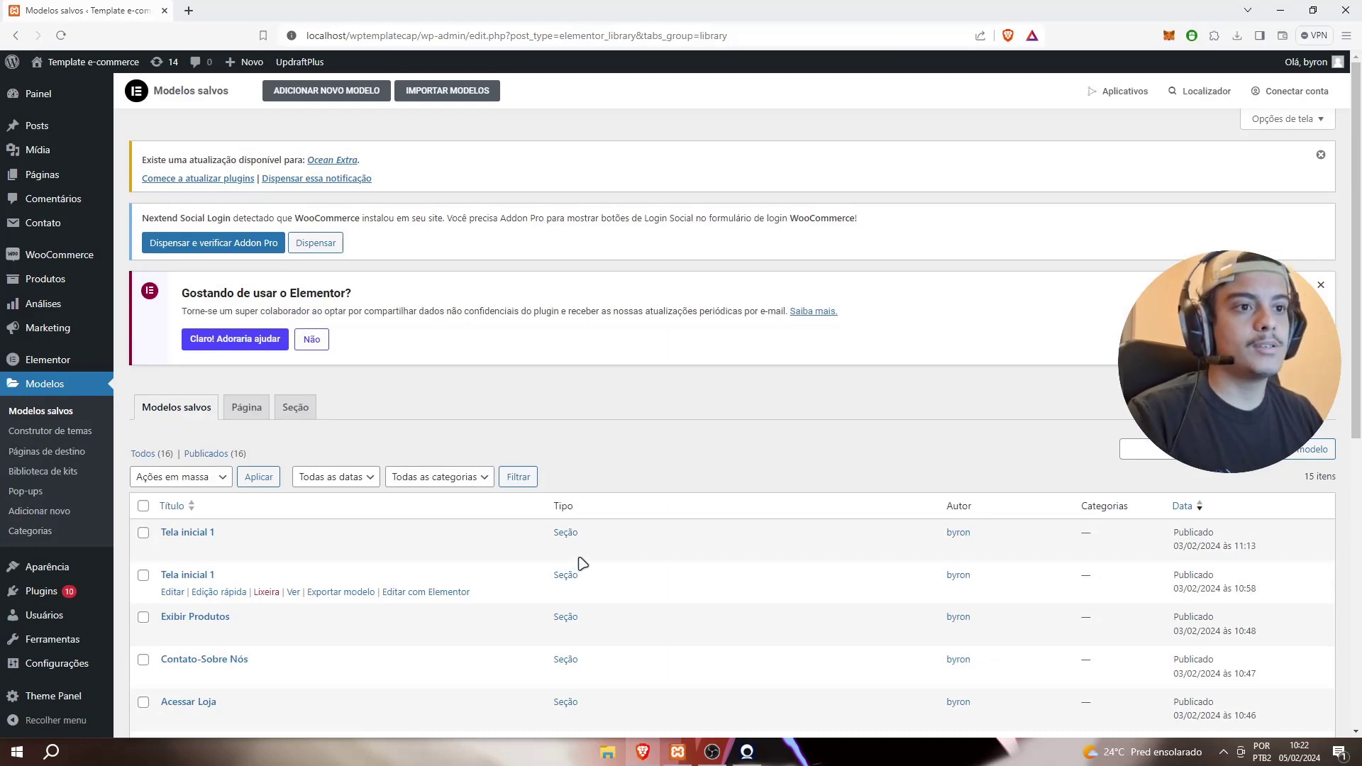
scroll(532, 552, "down", 5)
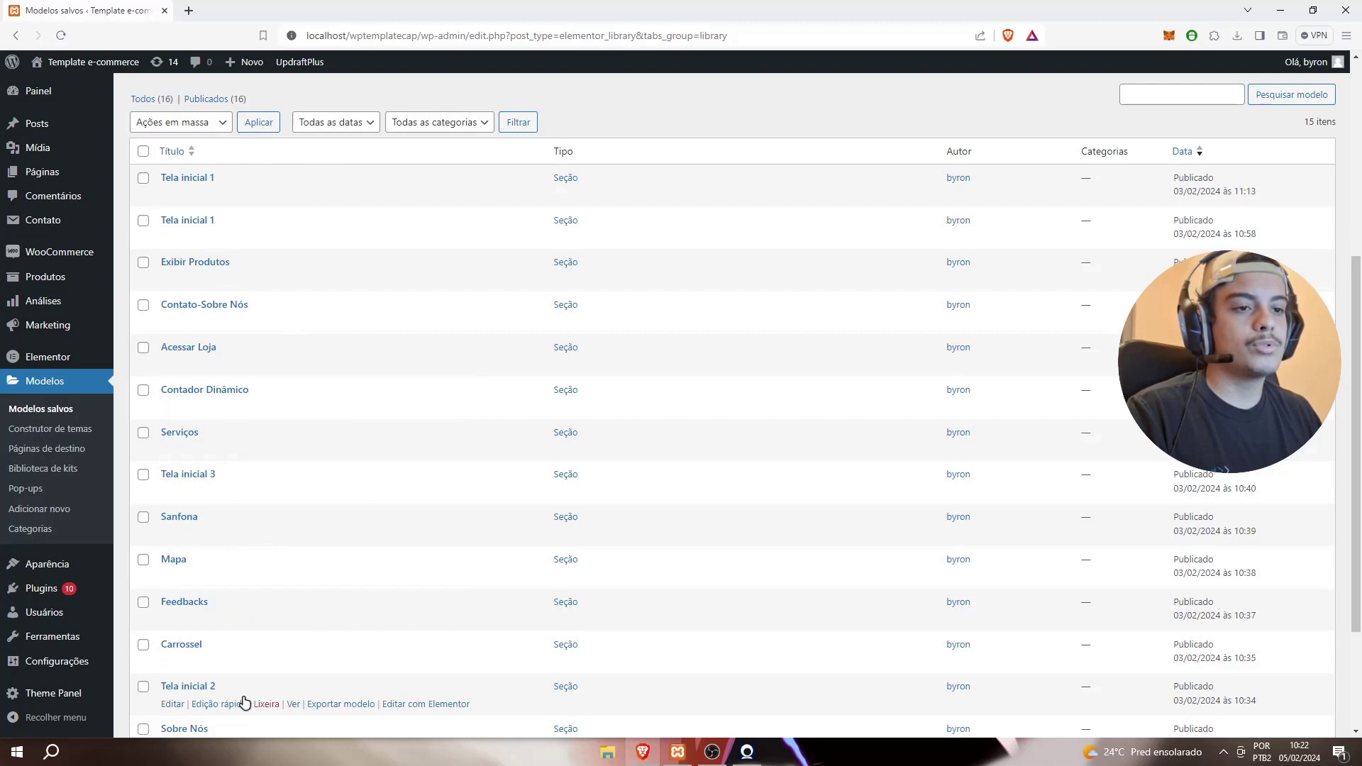
scroll(266, 624, "down", 1)
scroll(305, 637, "down", 1)
scroll(310, 623, "up", 2)
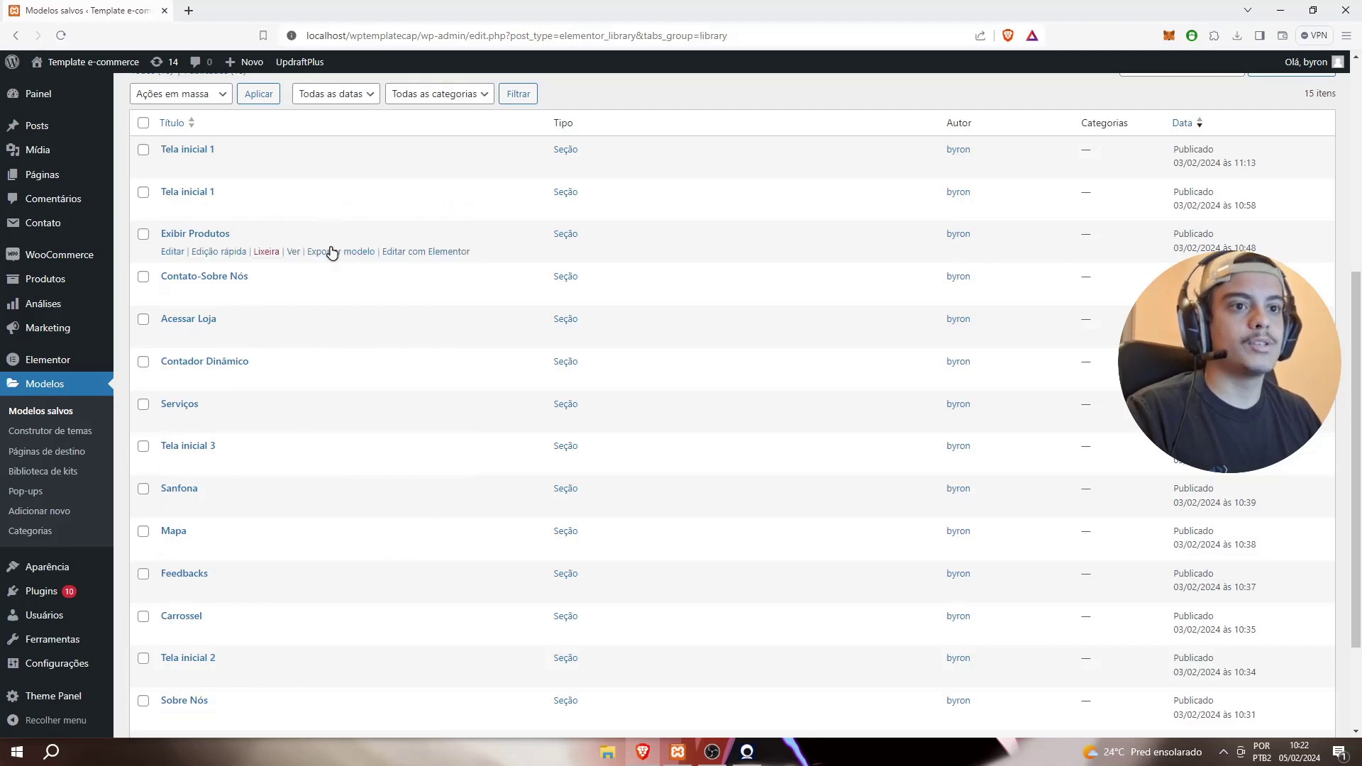
scroll(343, 529, "down", 1)
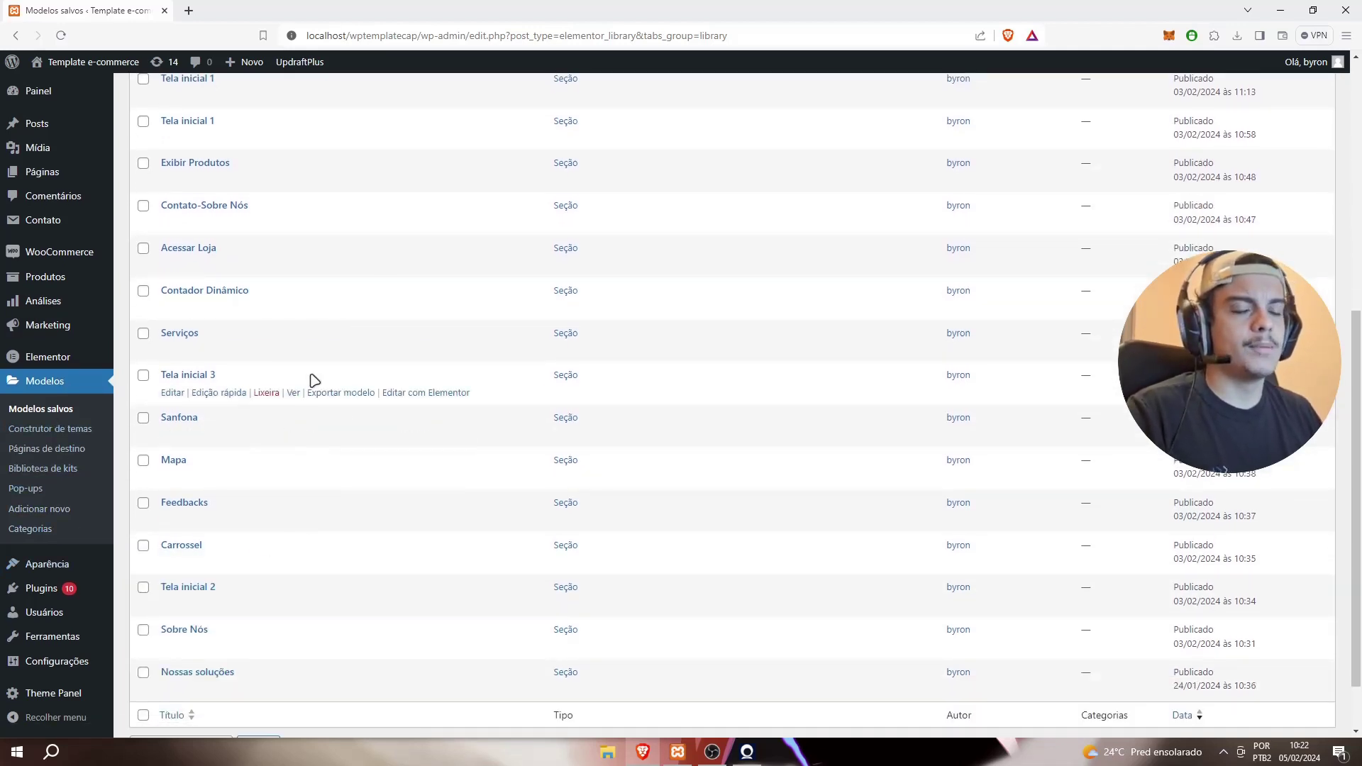
scroll(79, 383, "down", 1)
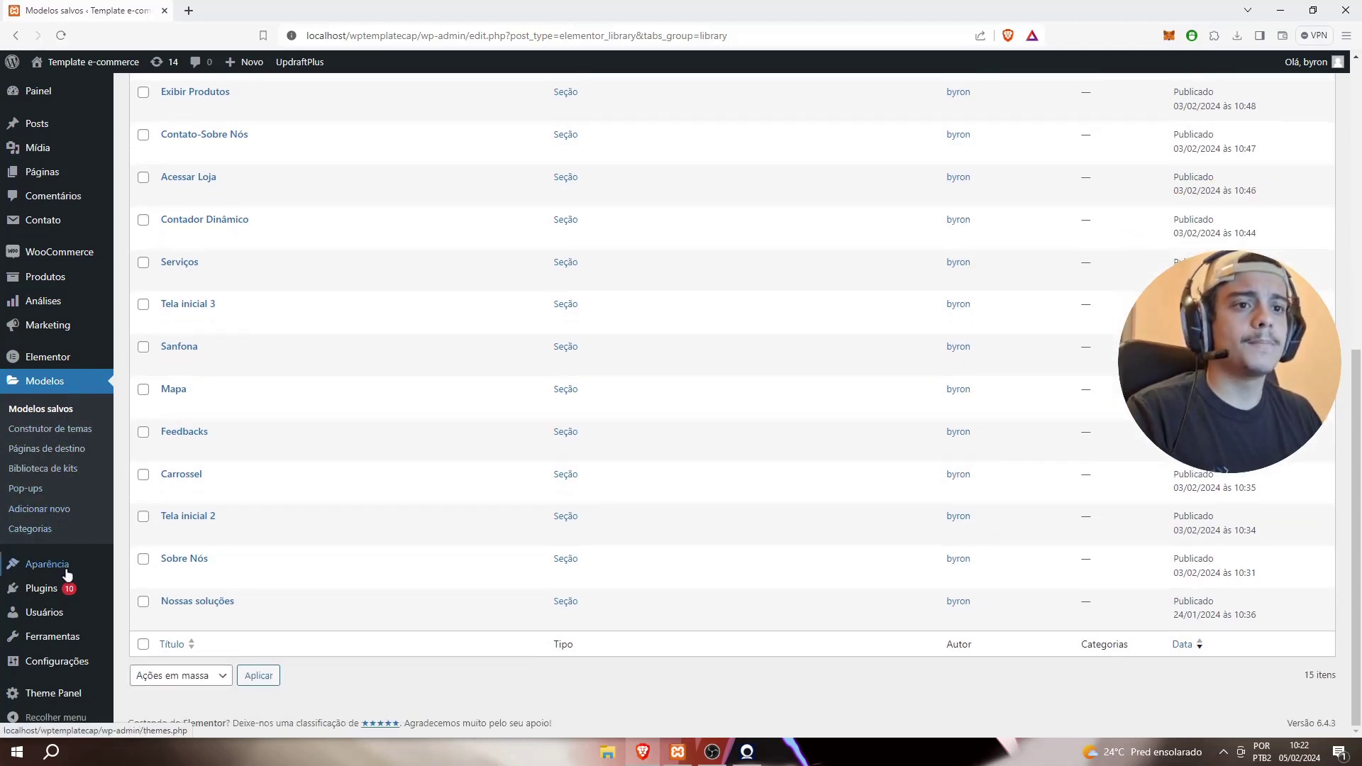
Step: View the installed themes in the site's appearance settings, including the active OceanWP Child theme
mouse_move(72, 562)
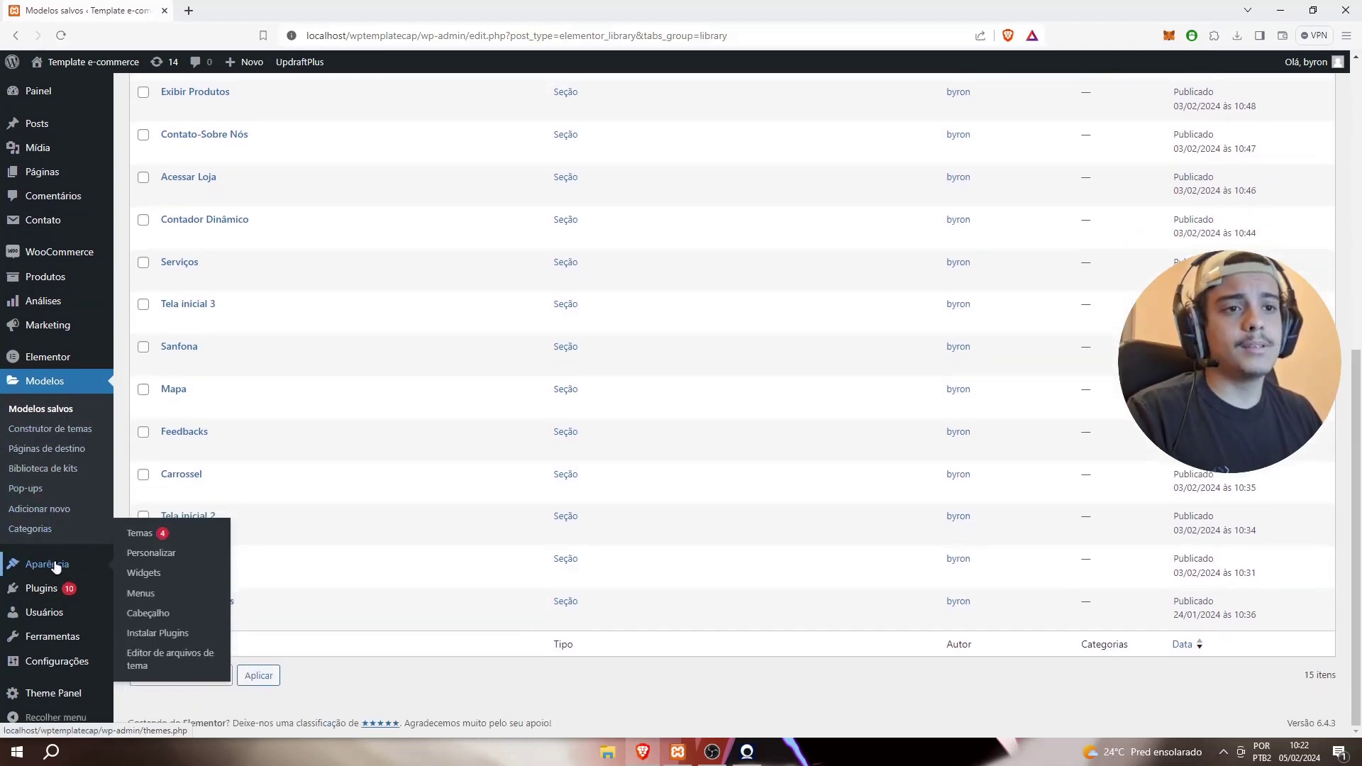
left_click(57, 565)
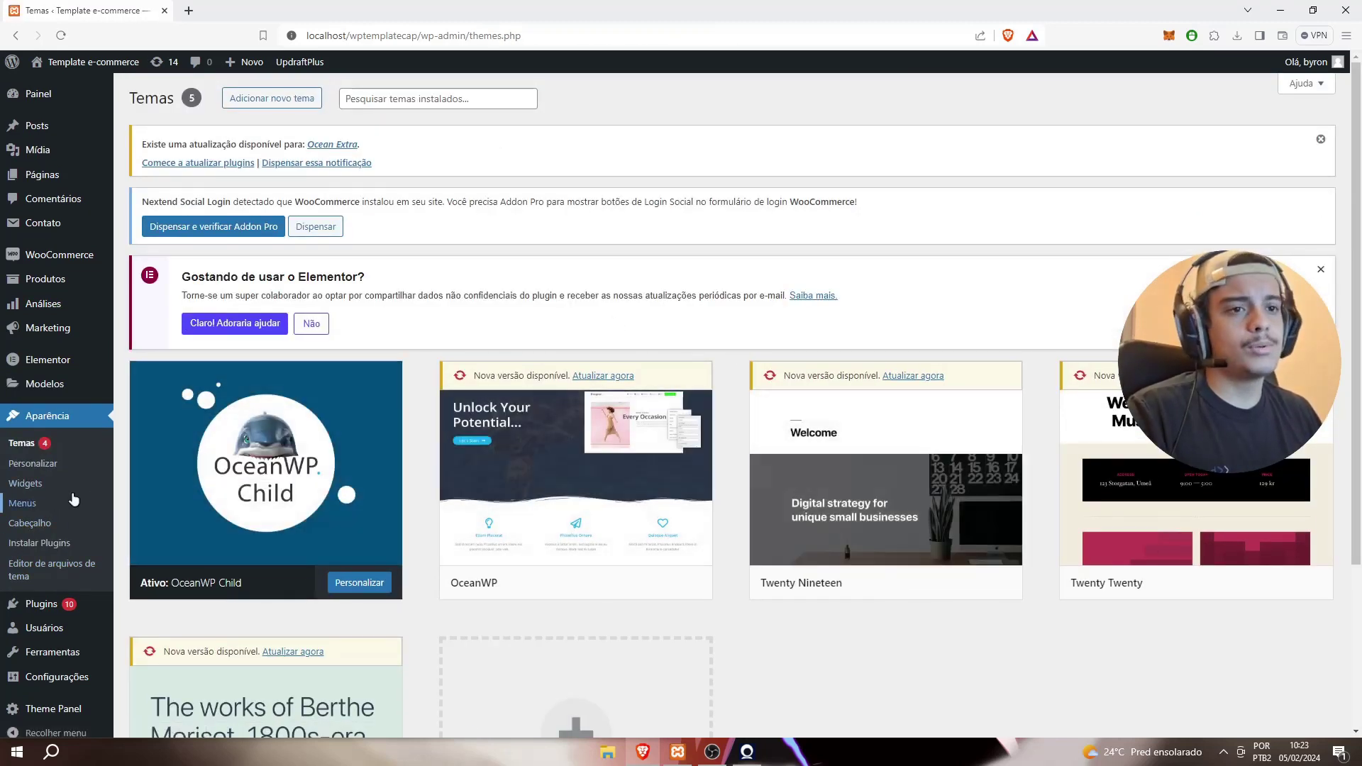
scroll(213, 504, "down", 2)
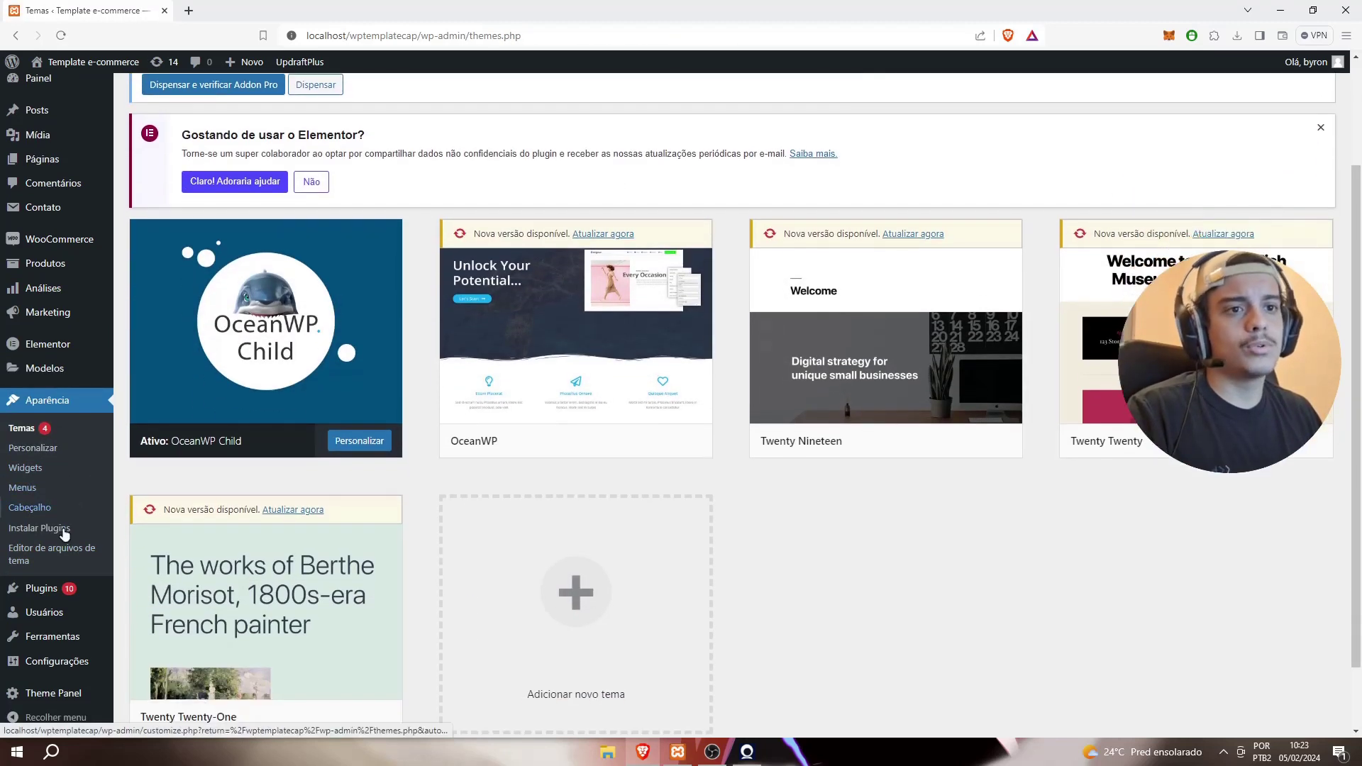
Step: Review the full list of installed plugins, from Akismet Anti-Spam and Elementor down to WooCommerce Correios
left_click(64, 590)
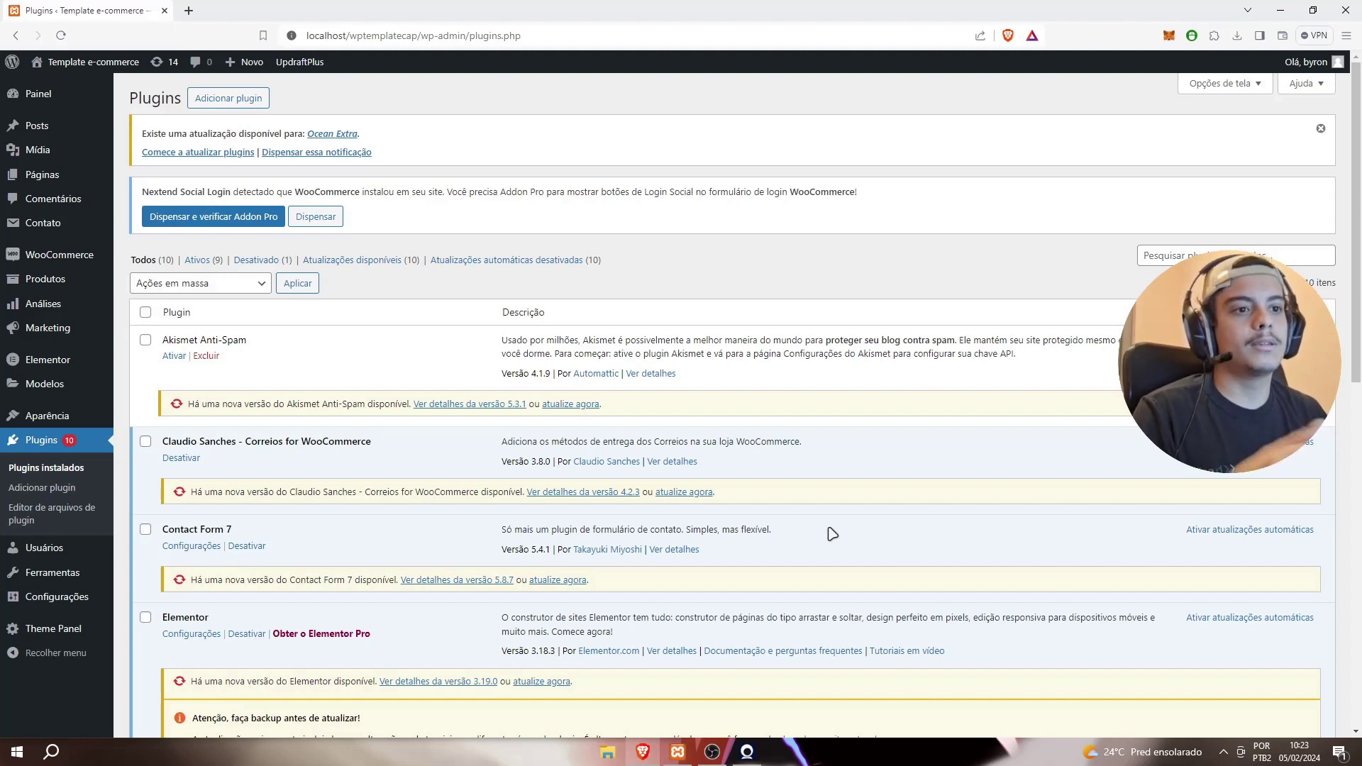
scroll(532, 395, "down", 7)
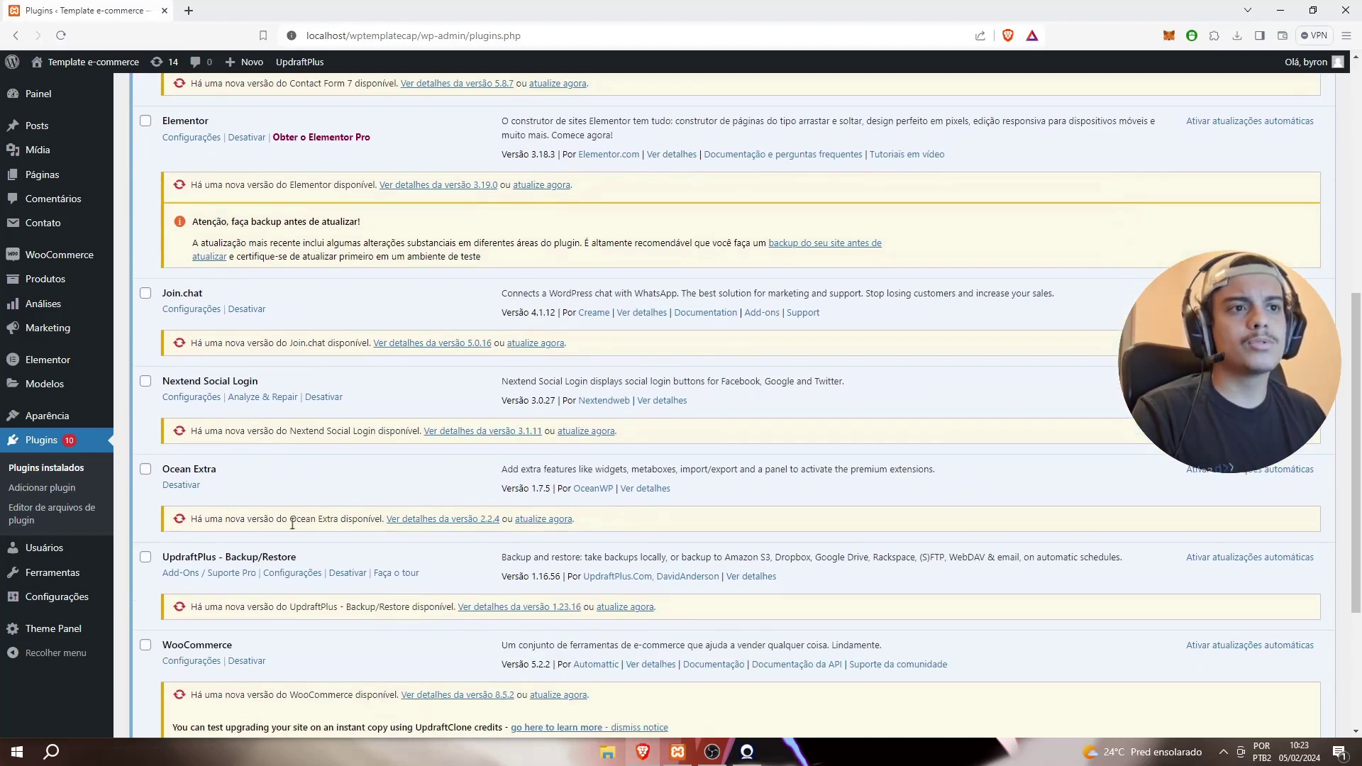
scroll(500, 547, "down", 4)
scroll(341, 529, "up", 3)
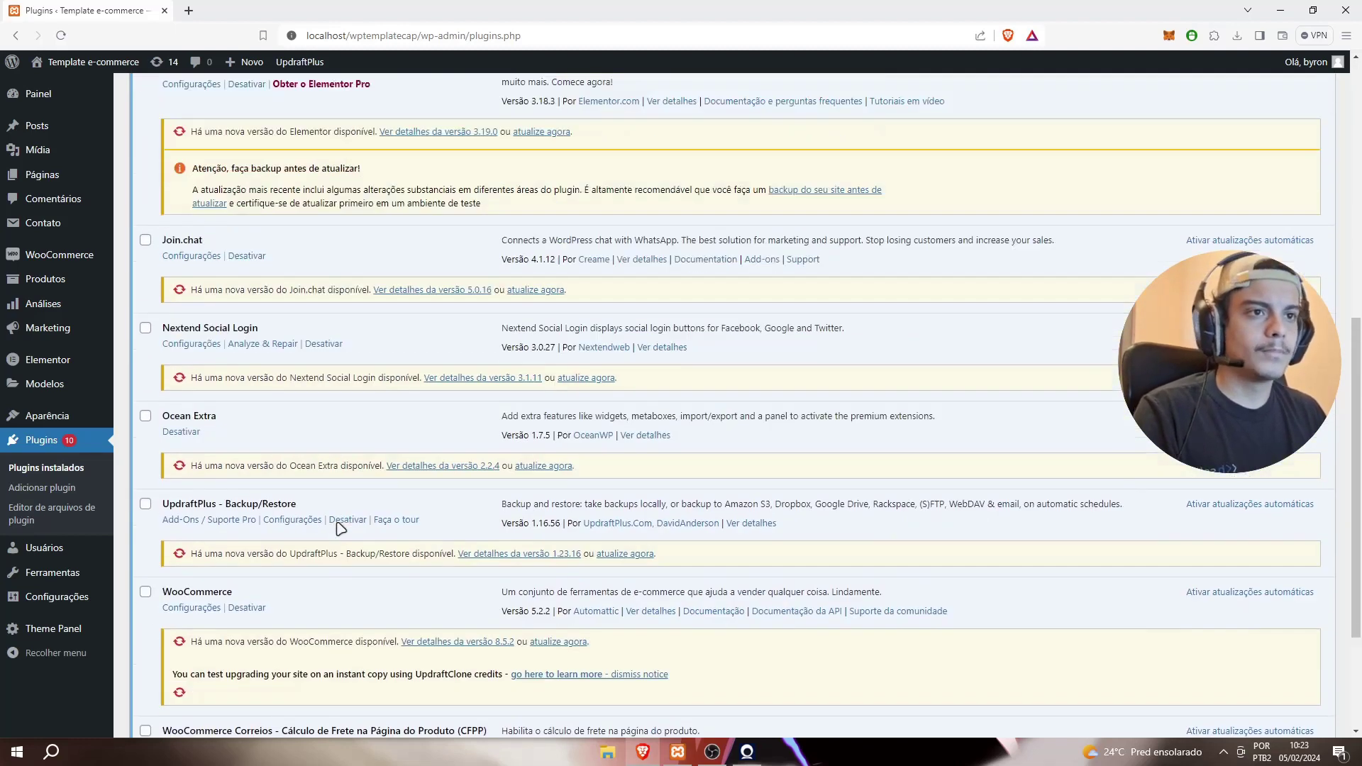
scroll(340, 528, "up", 2)
scroll(274, 532, "up", 2)
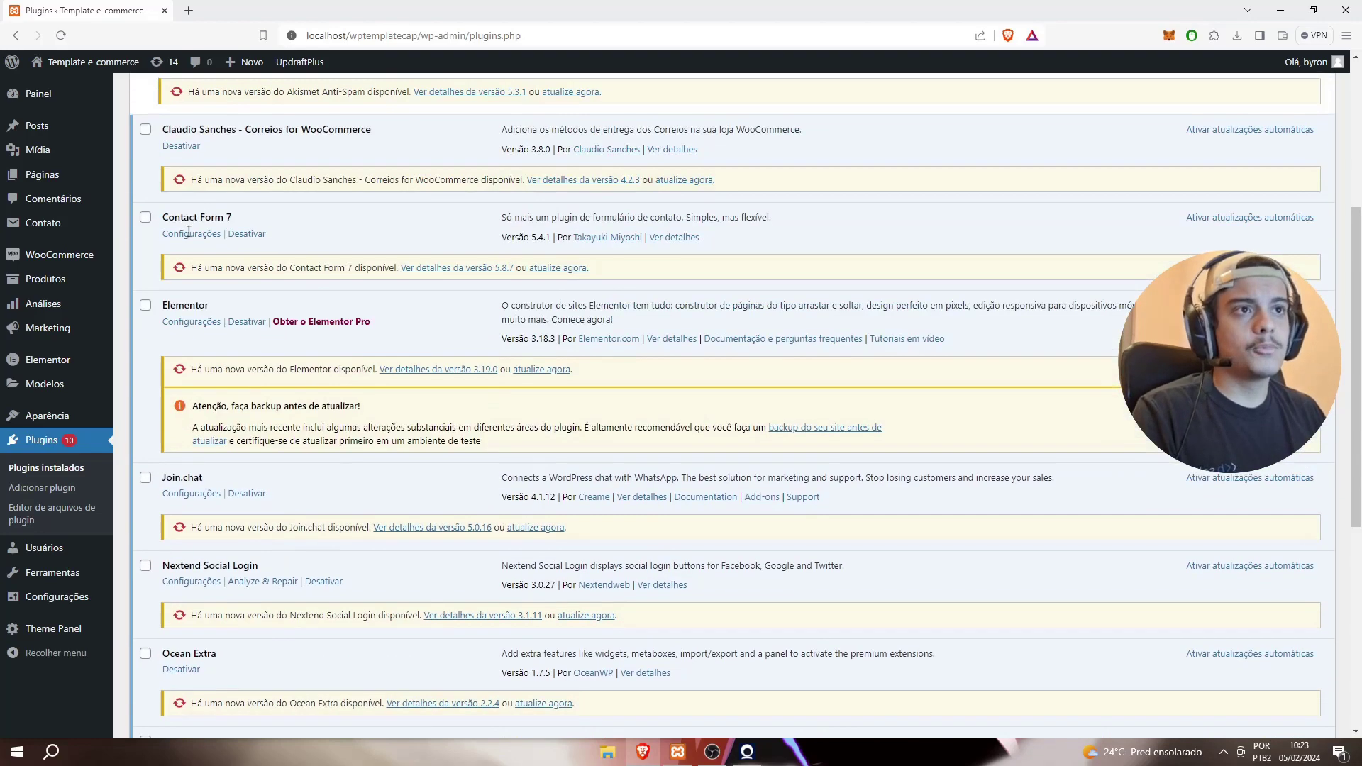
scroll(434, 334, "up", 4)
scroll(512, 410, "down", 3)
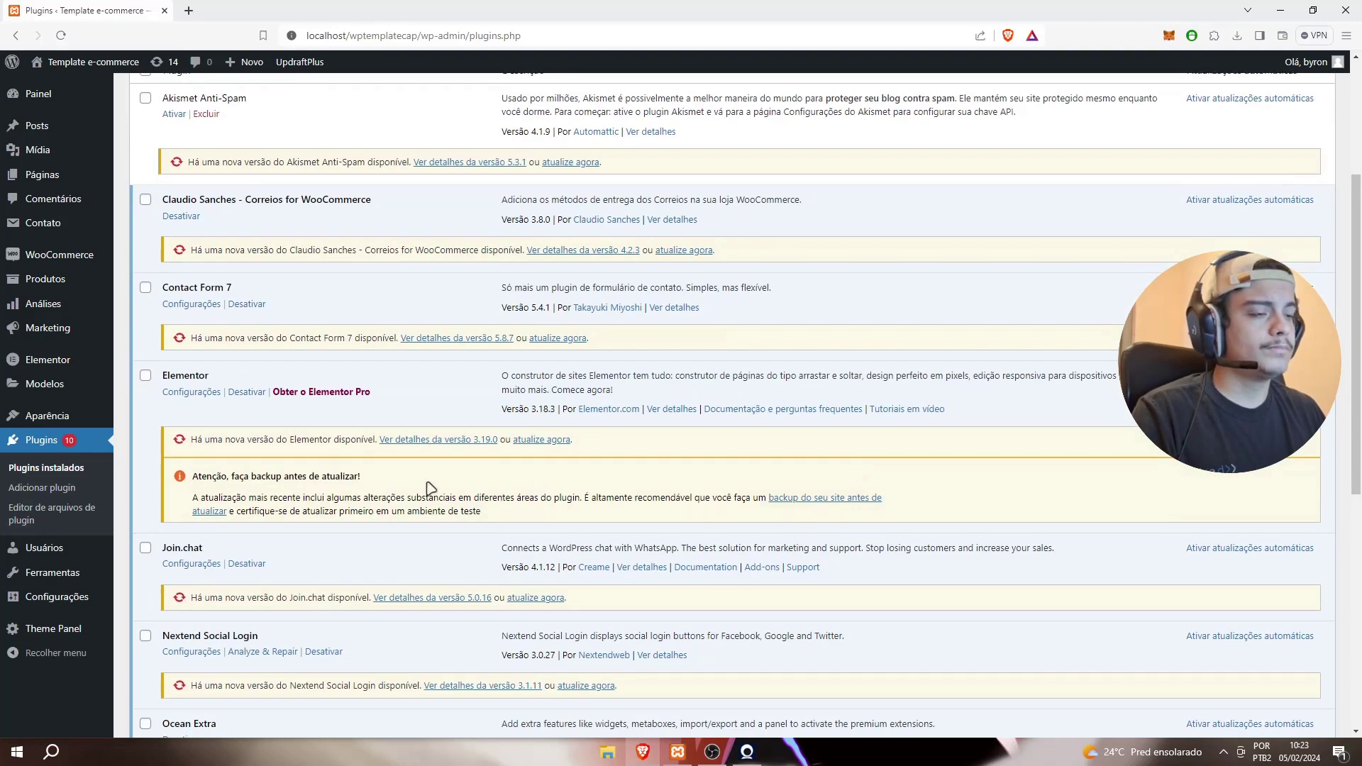
scroll(431, 488, "down", 7)
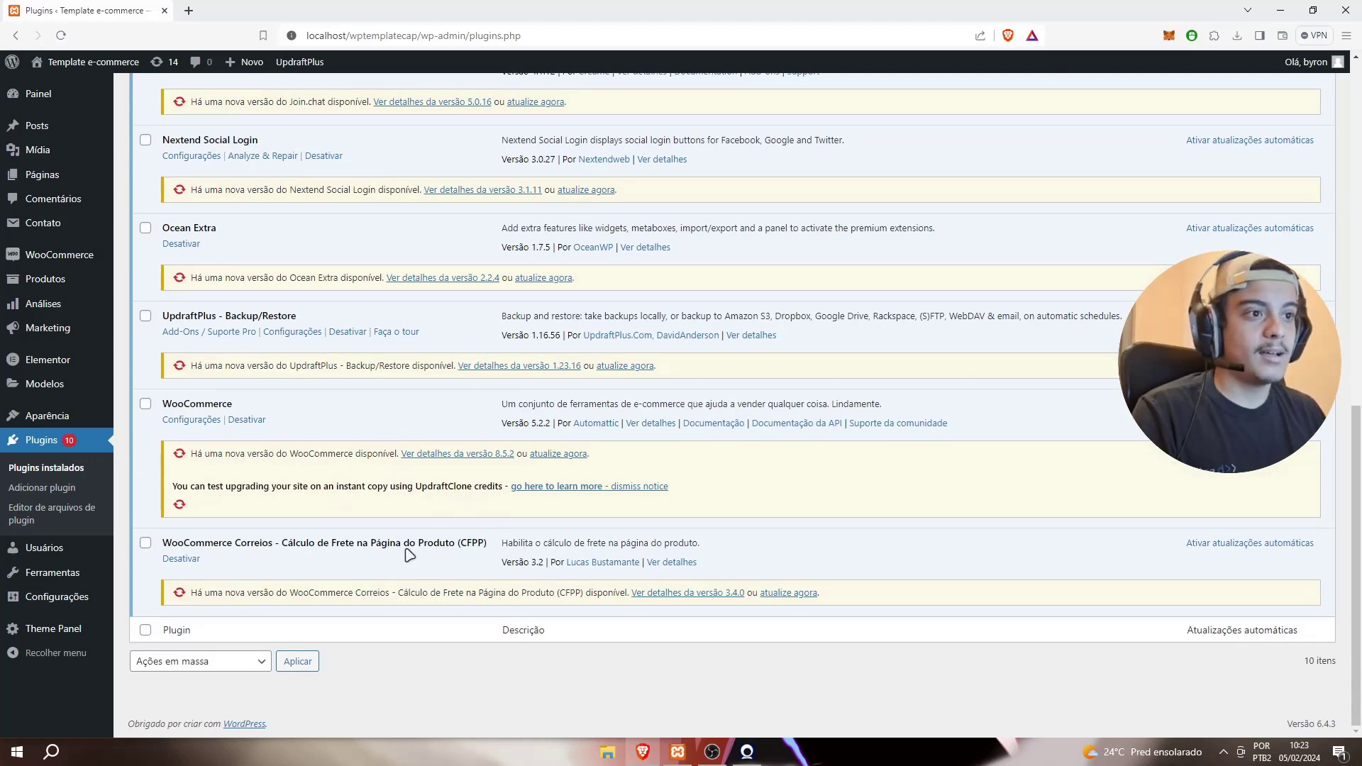
scroll(383, 539, "up", 6)
scroll(333, 518, "up", 2)
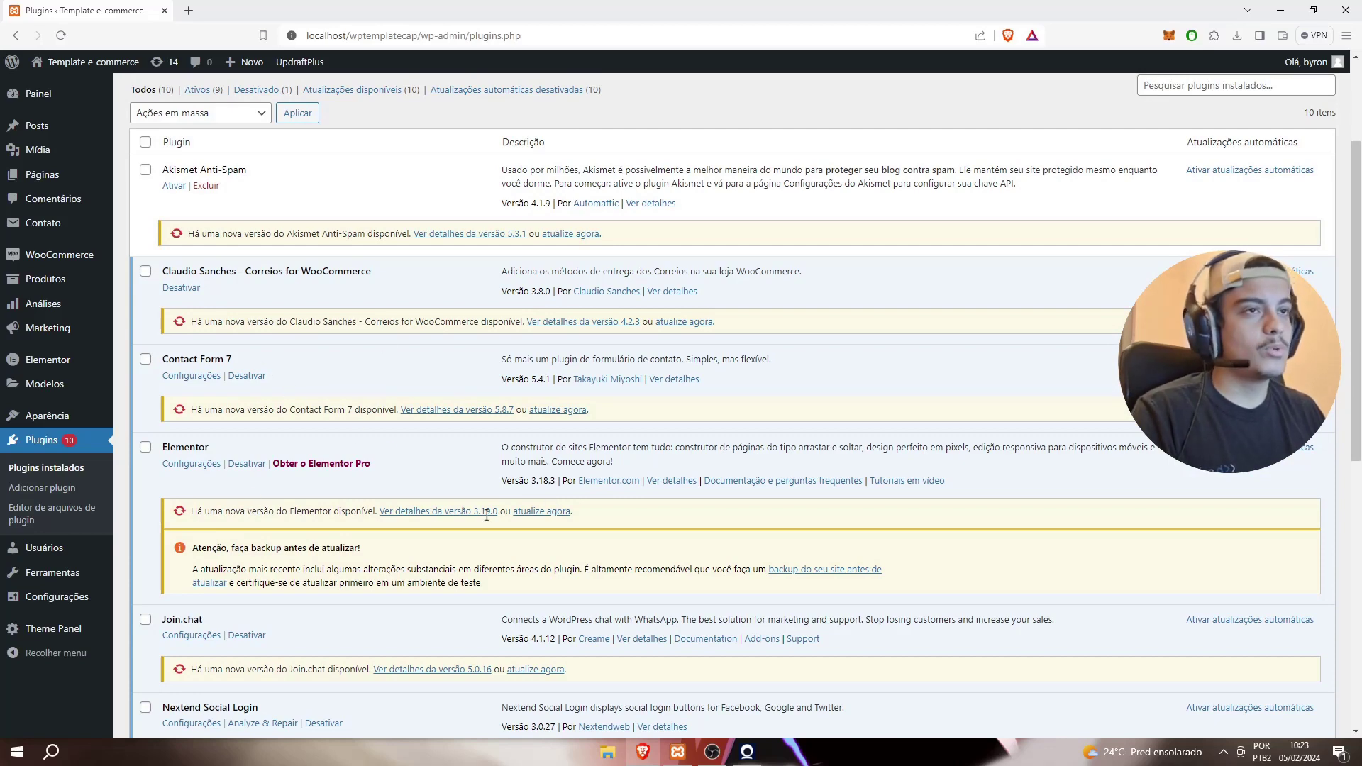
scroll(453, 545, "down", 4)
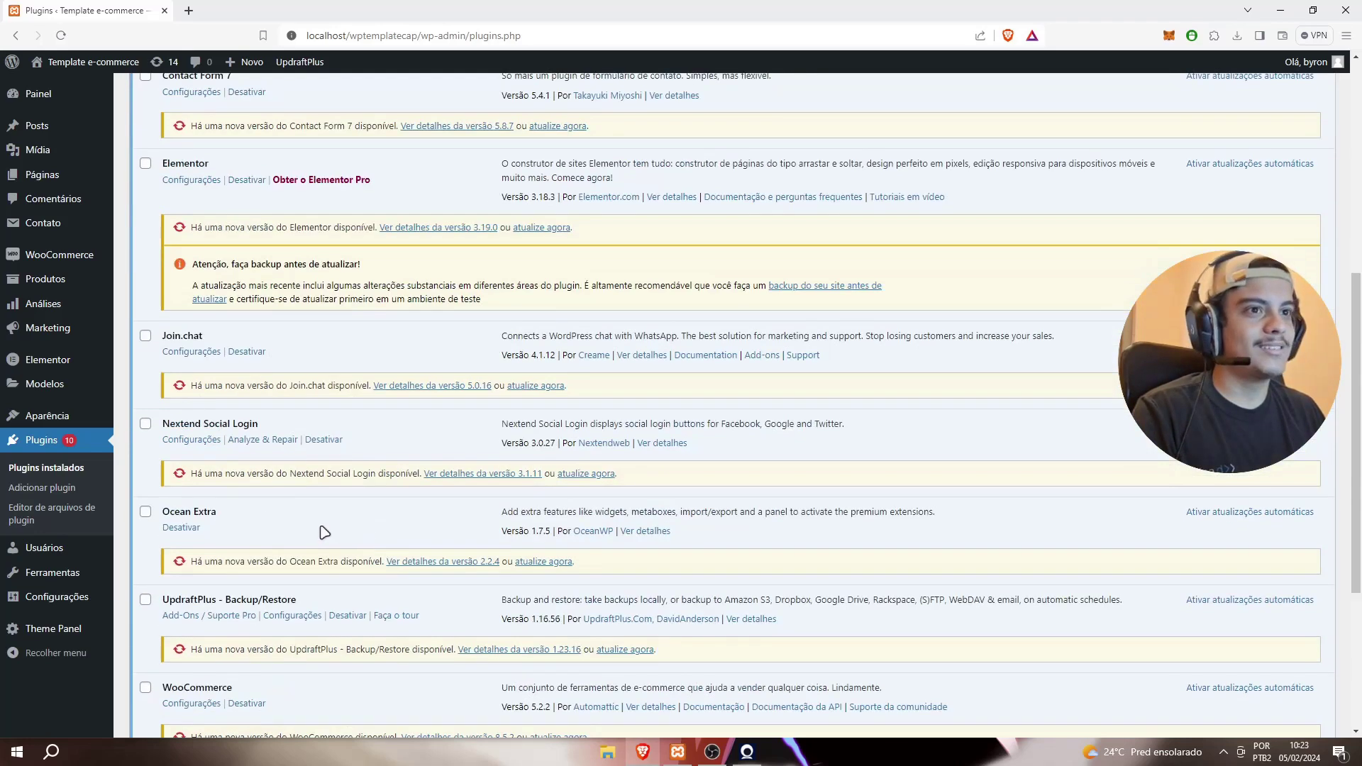
scroll(312, 528, "down", 2)
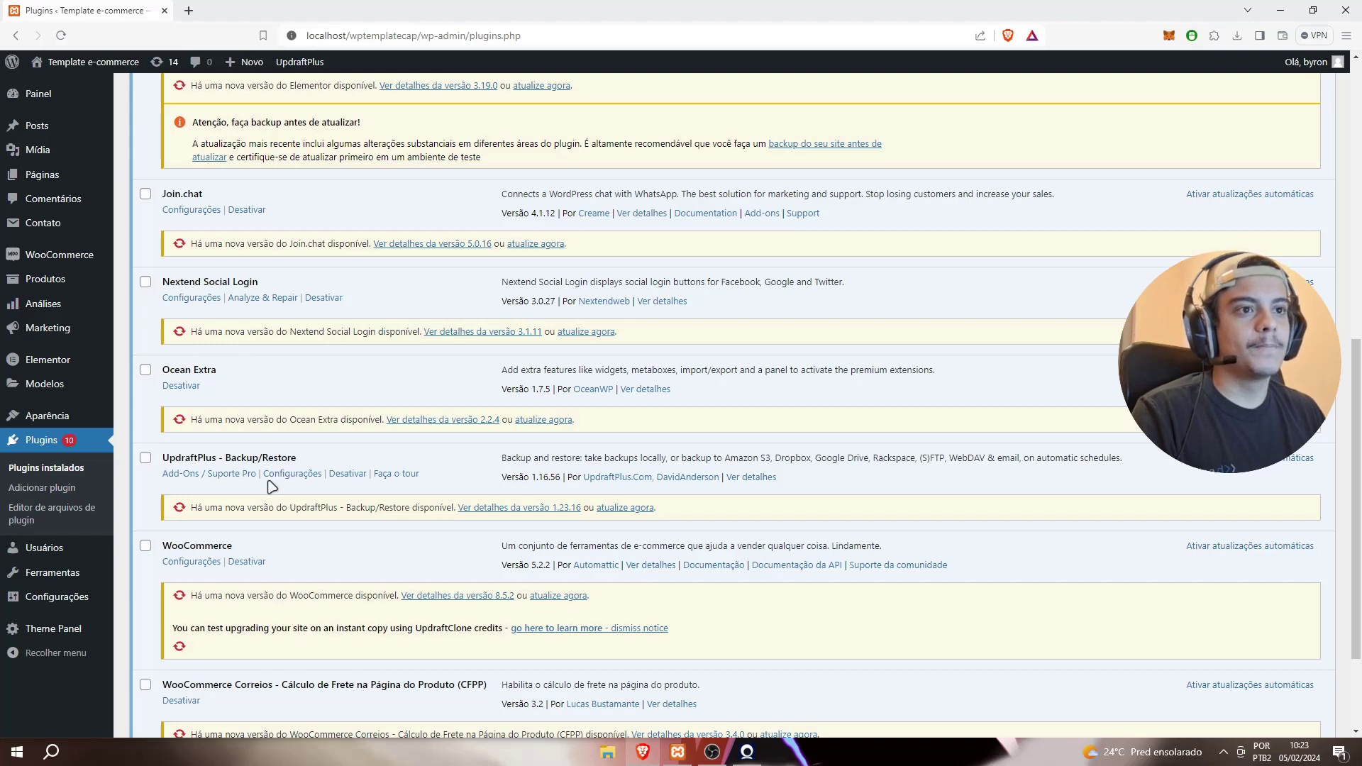
scroll(272, 487, "down", 2)
scroll(224, 439, "up", 10)
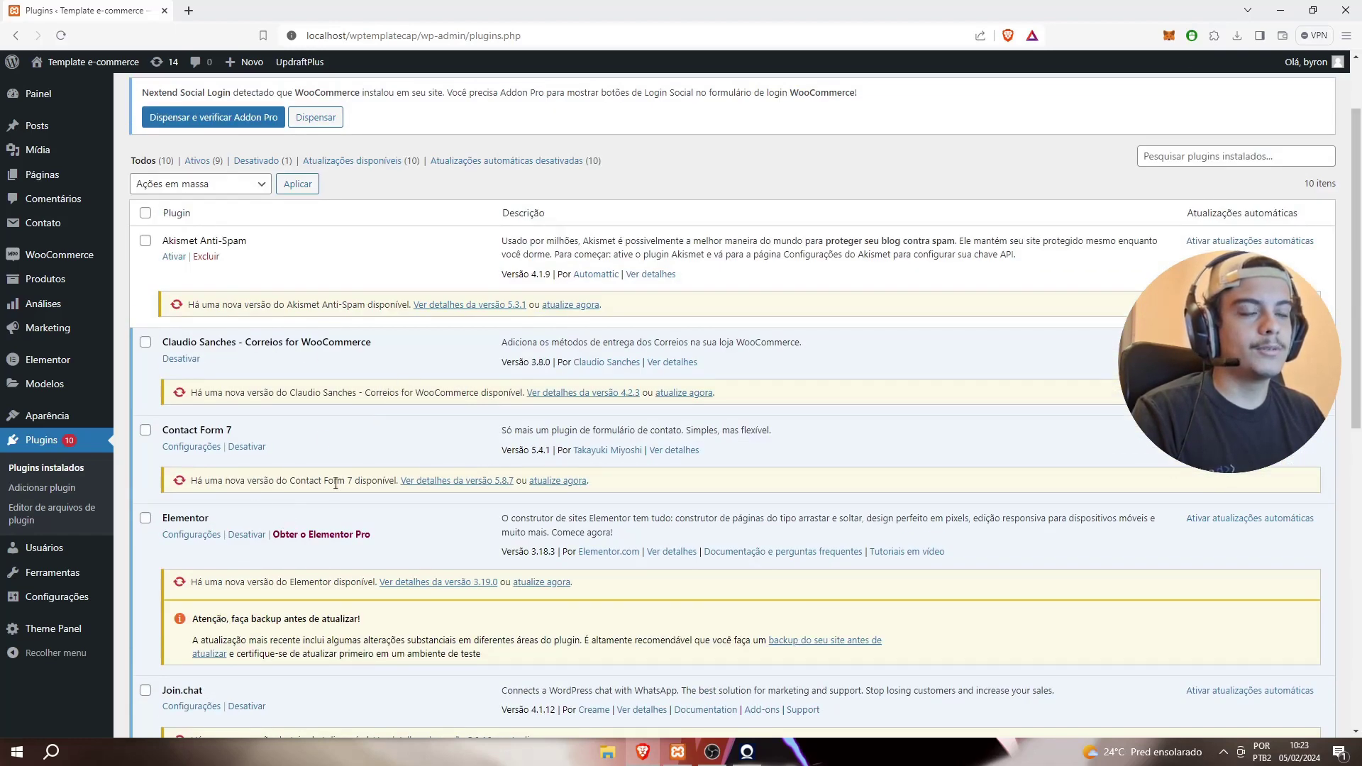
scroll(142, 468, "down", 1)
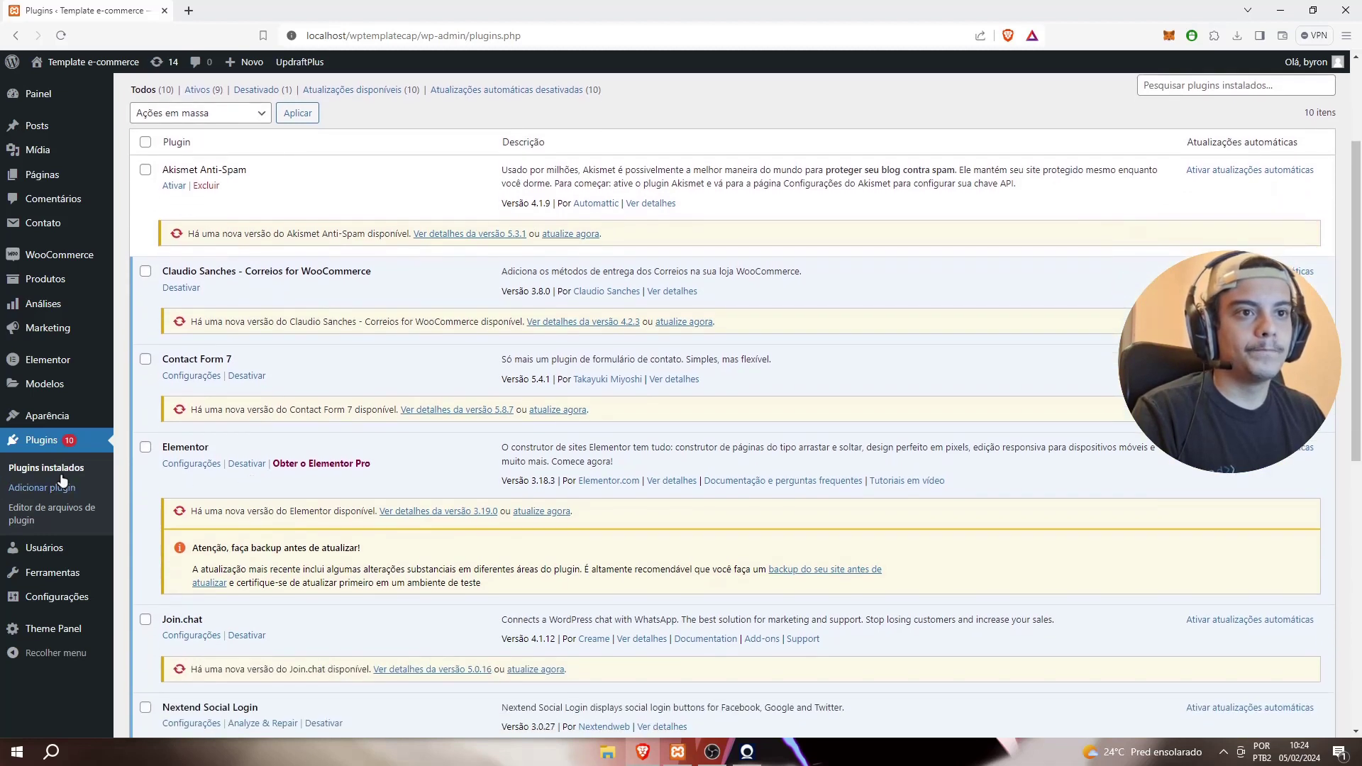
Step: Browse the featured plugins available for adding to the site
left_click(83, 491)
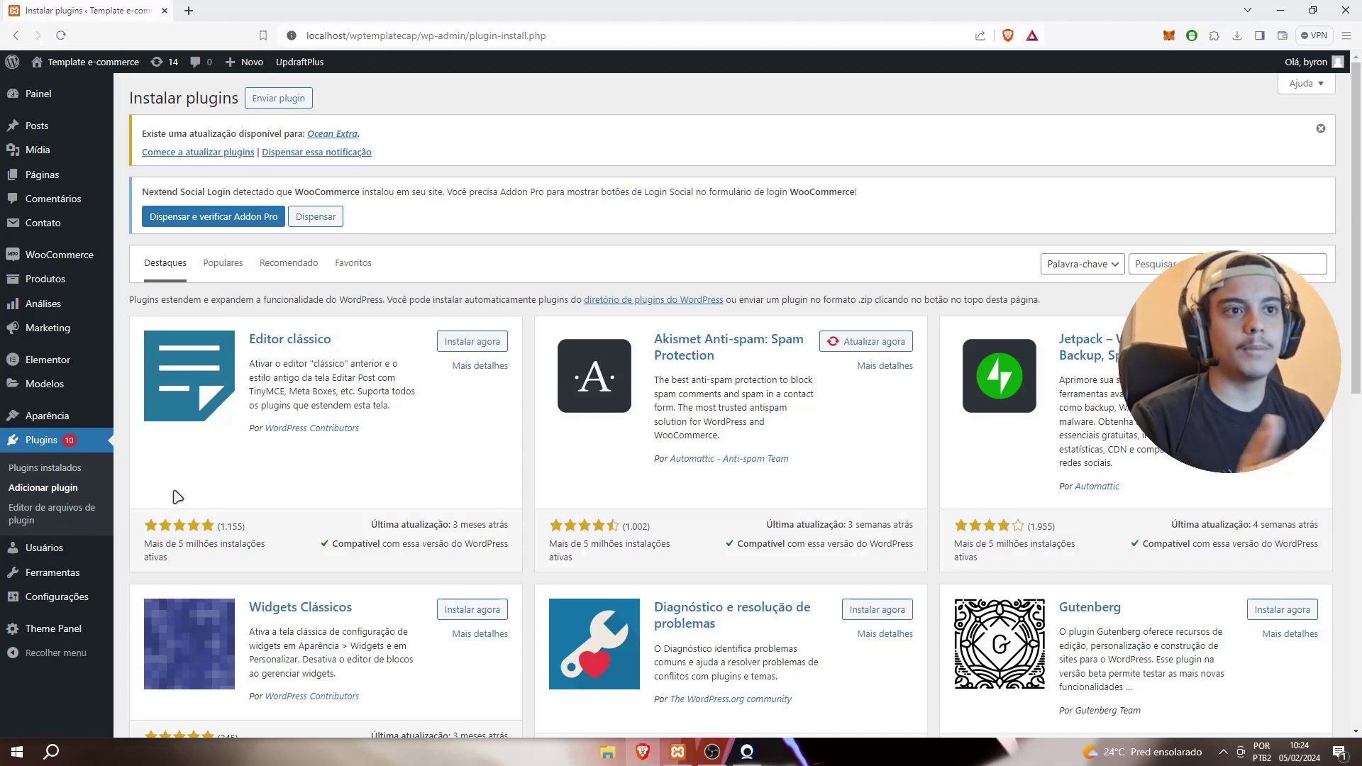
scroll(507, 367, "down", 7)
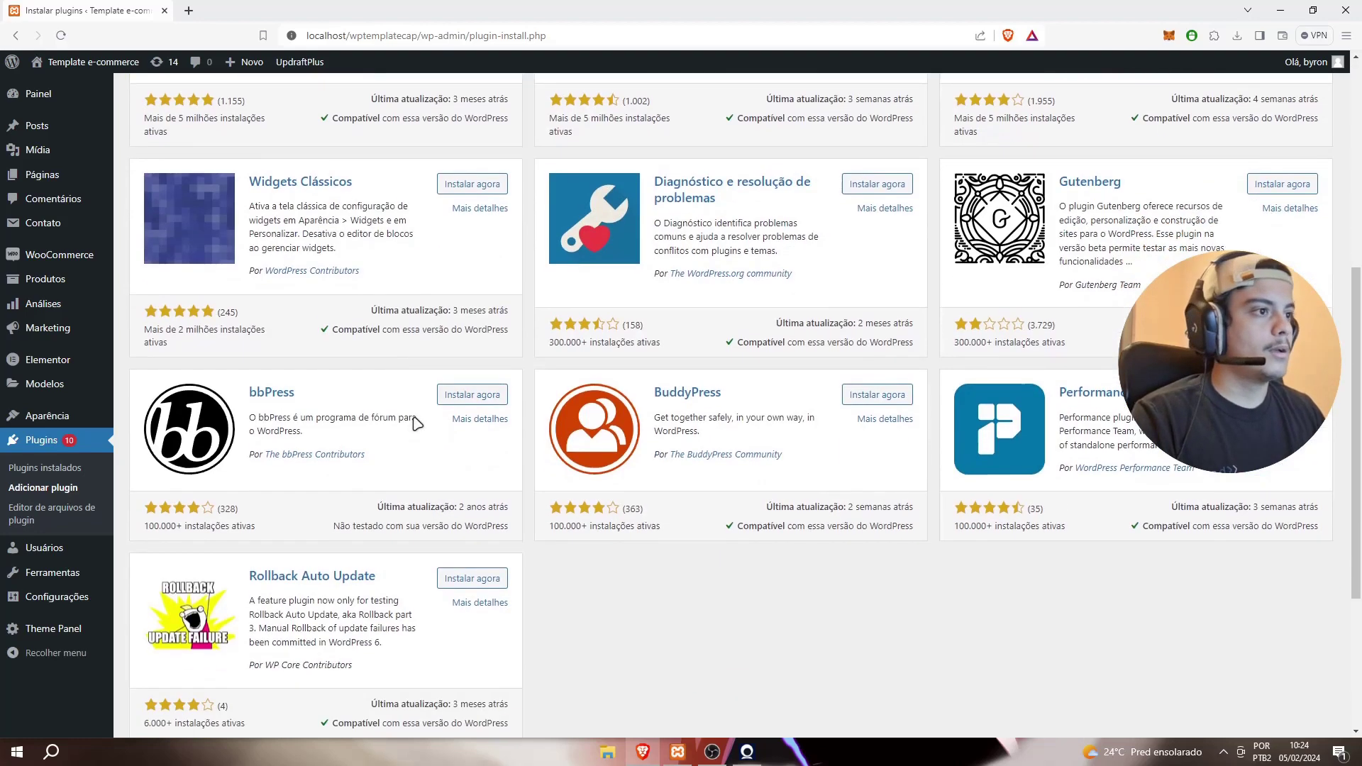
scroll(414, 418, "up", 5)
scroll(414, 418, "up", 2)
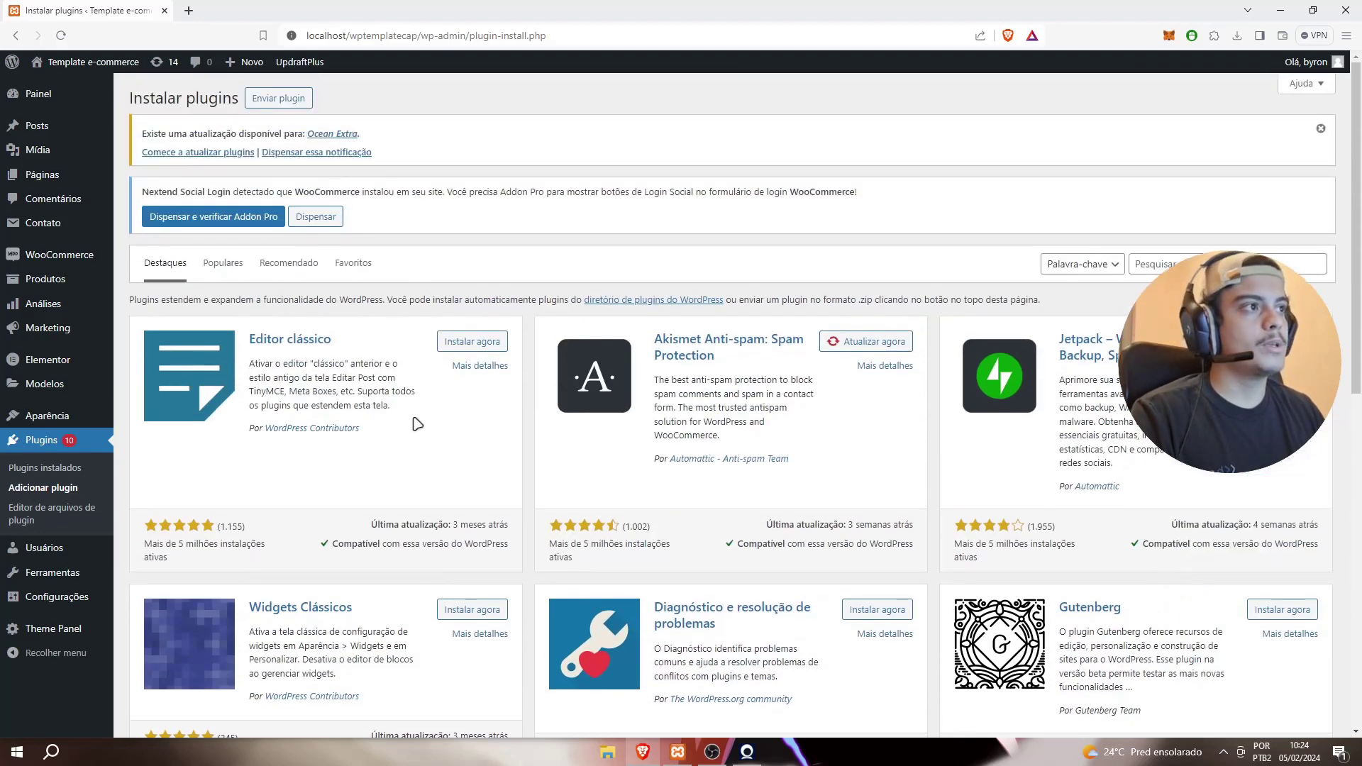
Step: View the form for adding a new user and check its available roles, leaving the role as Cliente
left_click(56, 547)
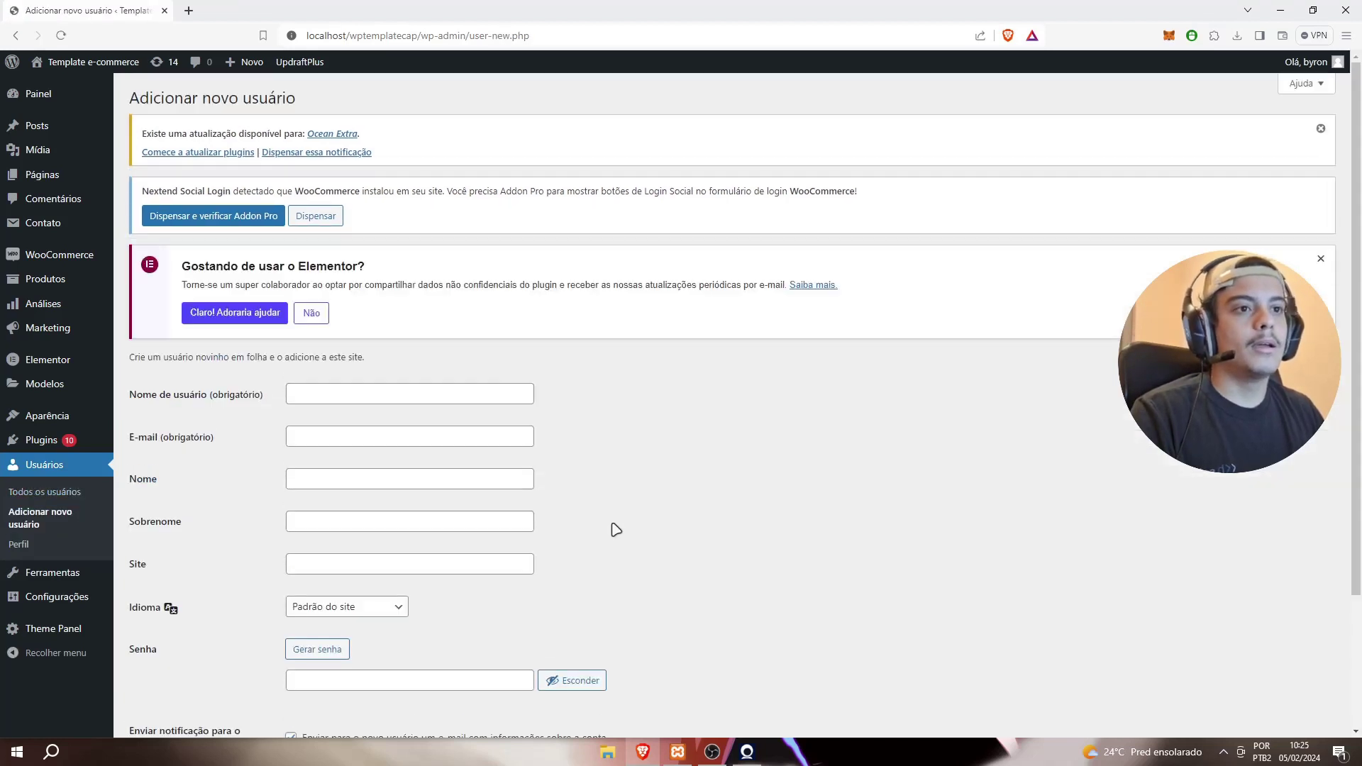
scroll(611, 530, "down", 3)
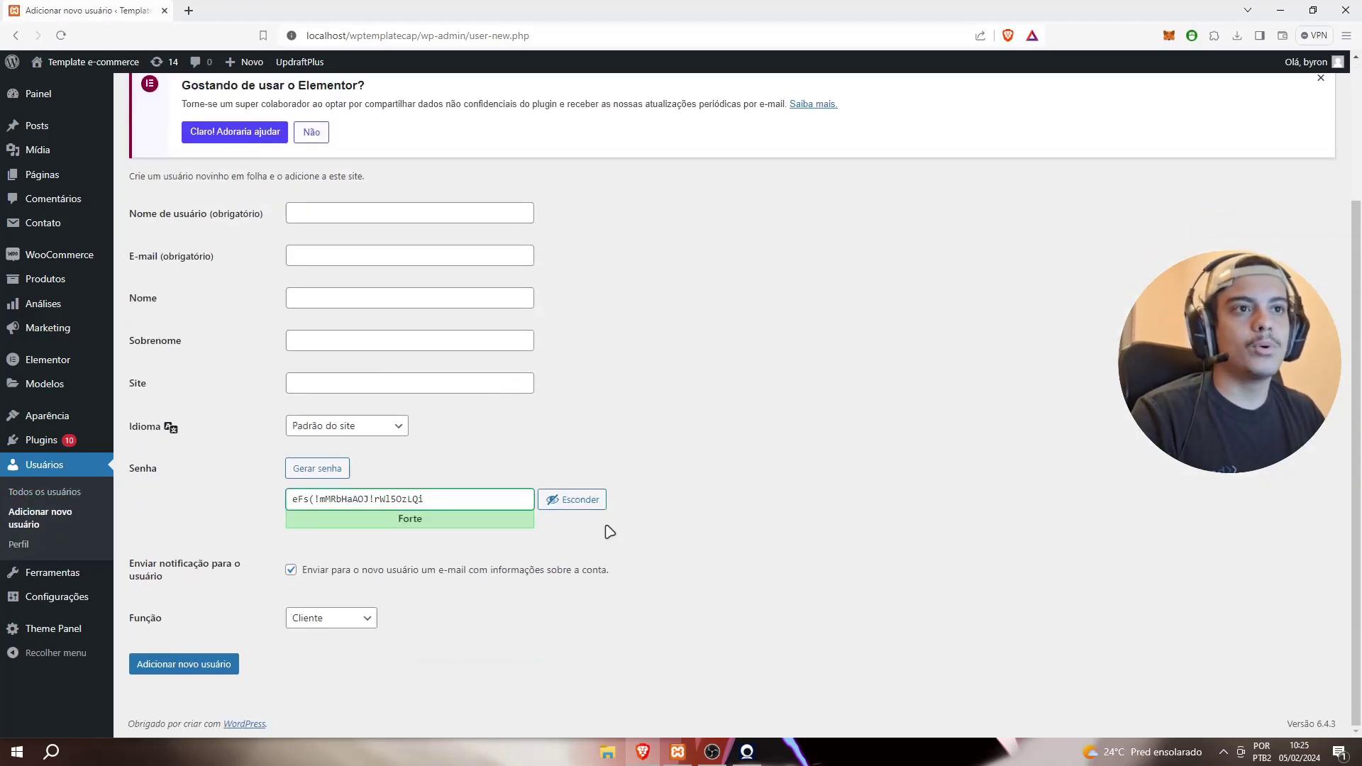
left_click(322, 617)
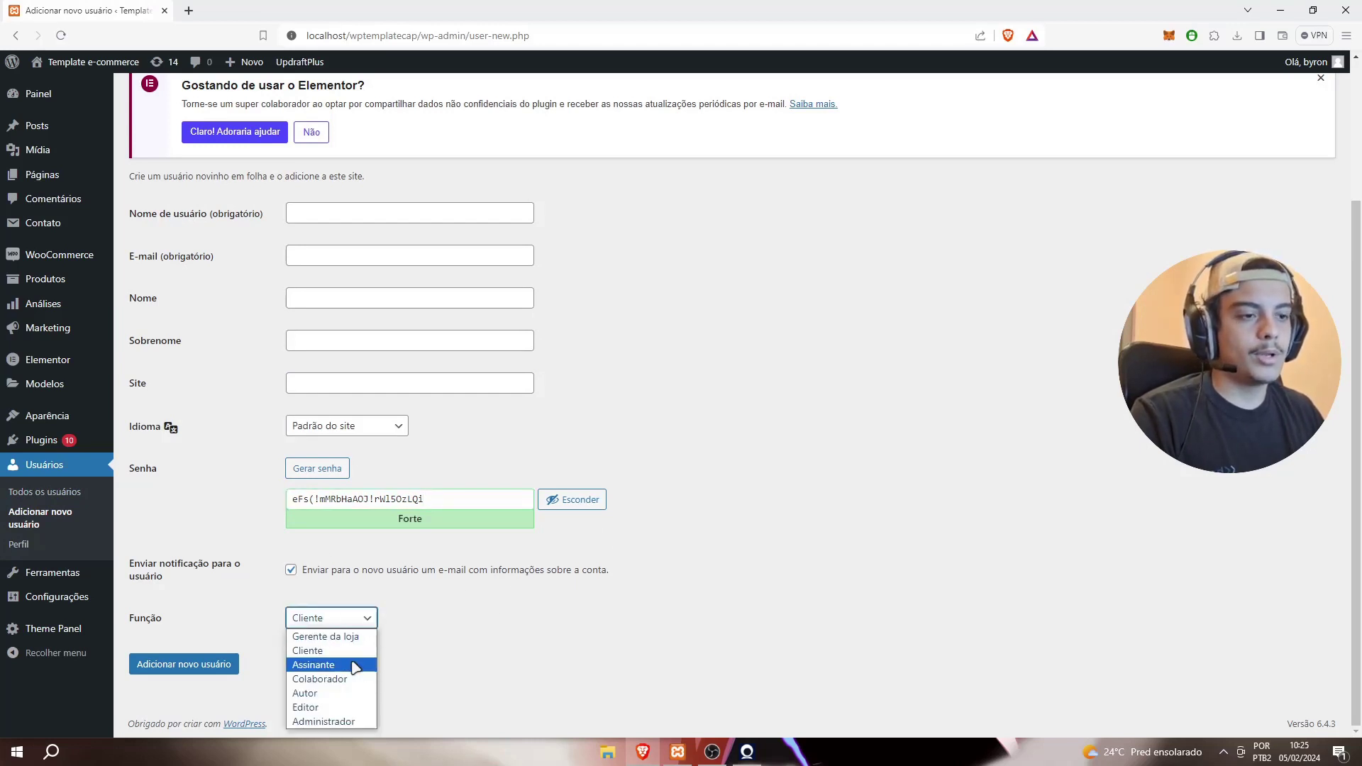
left_click(351, 617)
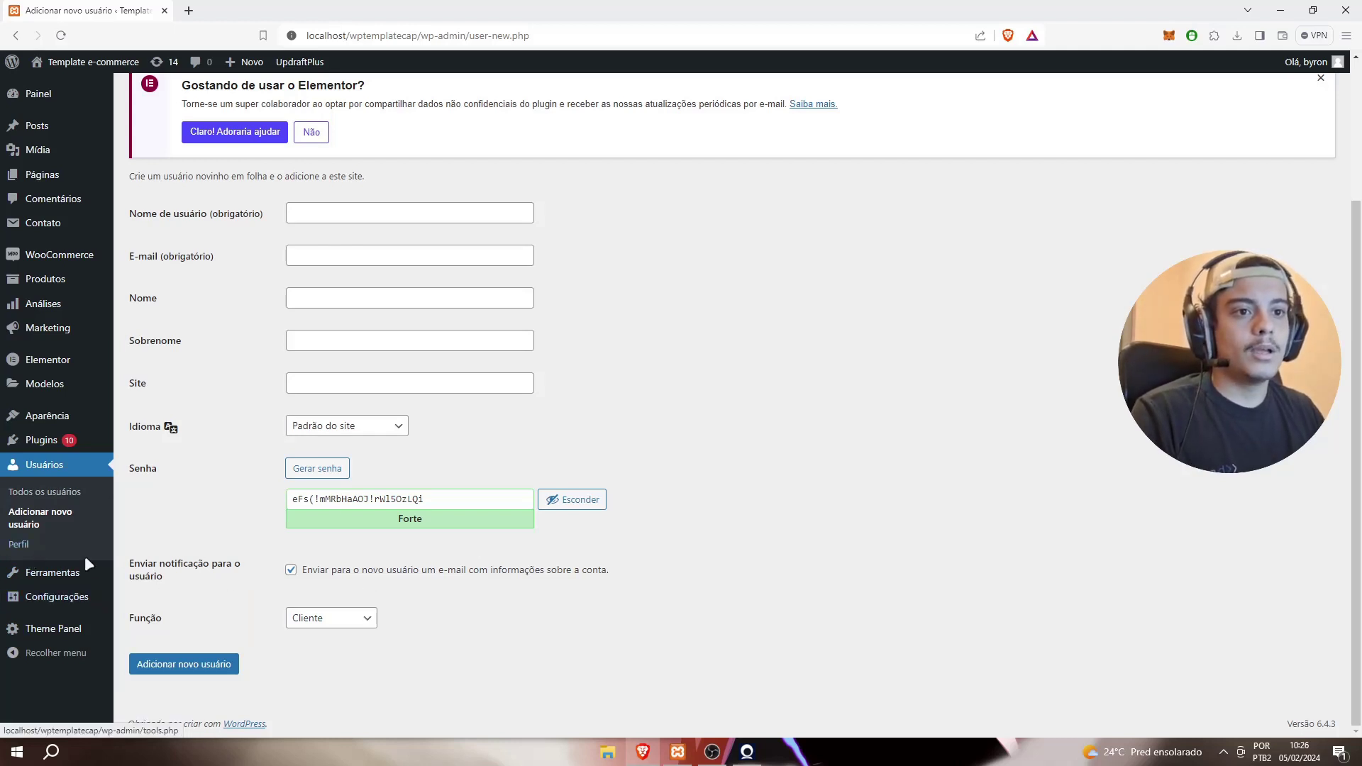
Step: Review the site's general settings, covering title, addresses, membership, language, time zone, and date and time formats
left_click(73, 607)
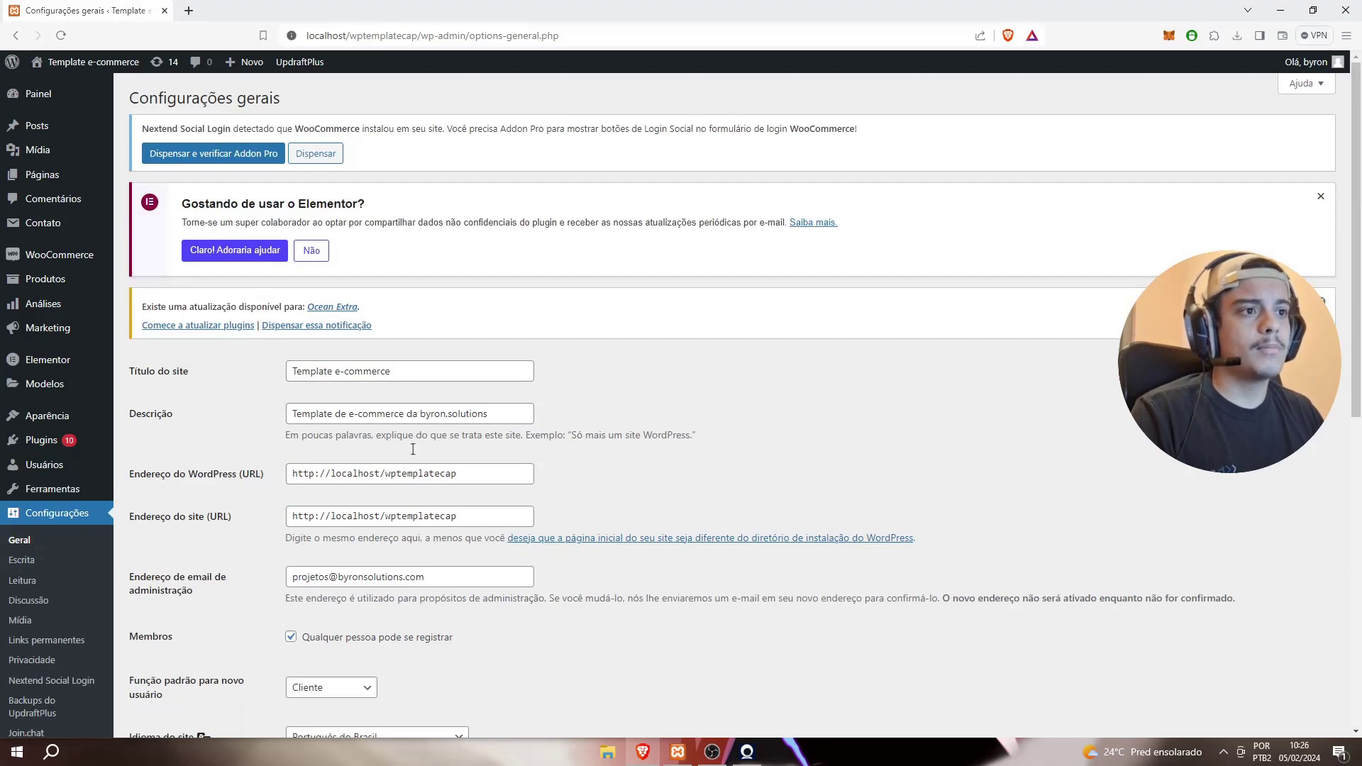
scroll(510, 588, "down", 6)
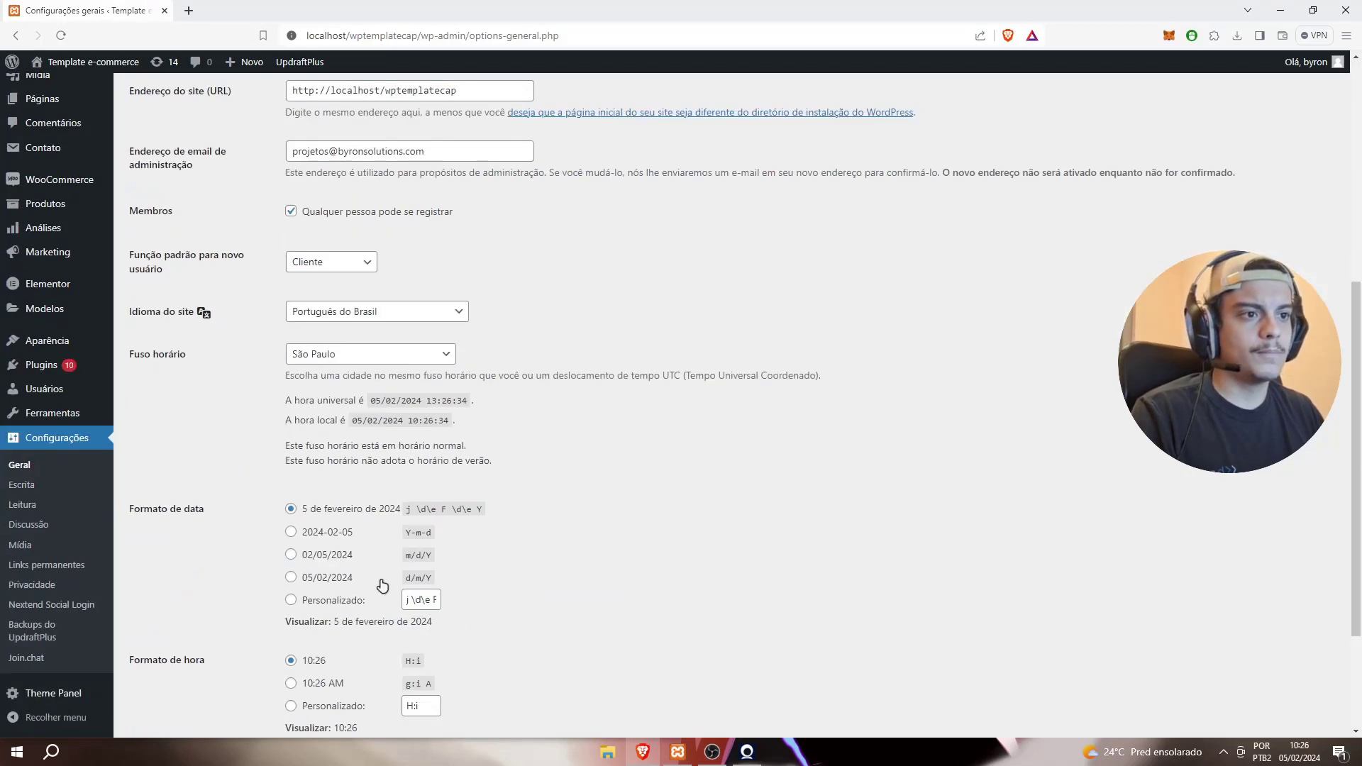
scroll(474, 482, "down", 2)
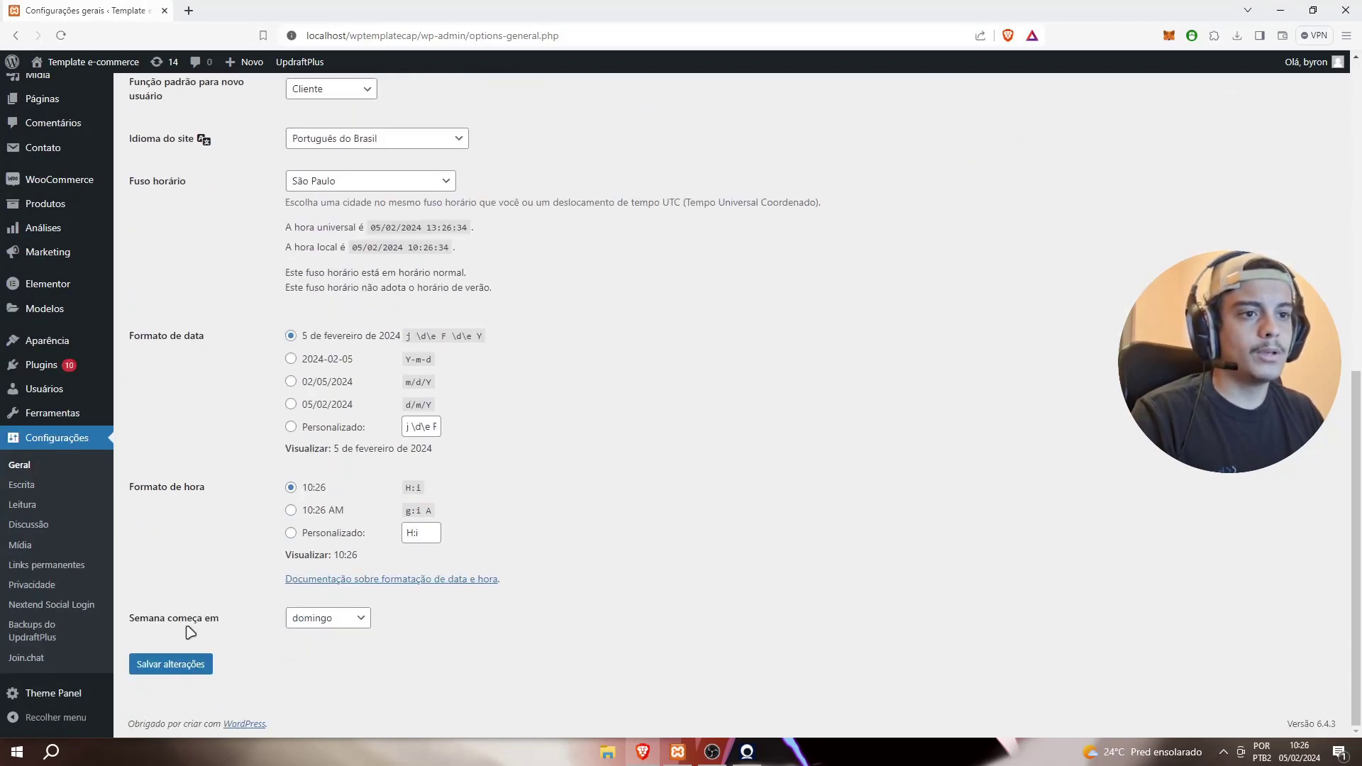
scroll(196, 554, "up", 2)
scroll(197, 553, "up", 6)
scroll(227, 564, "down", 8)
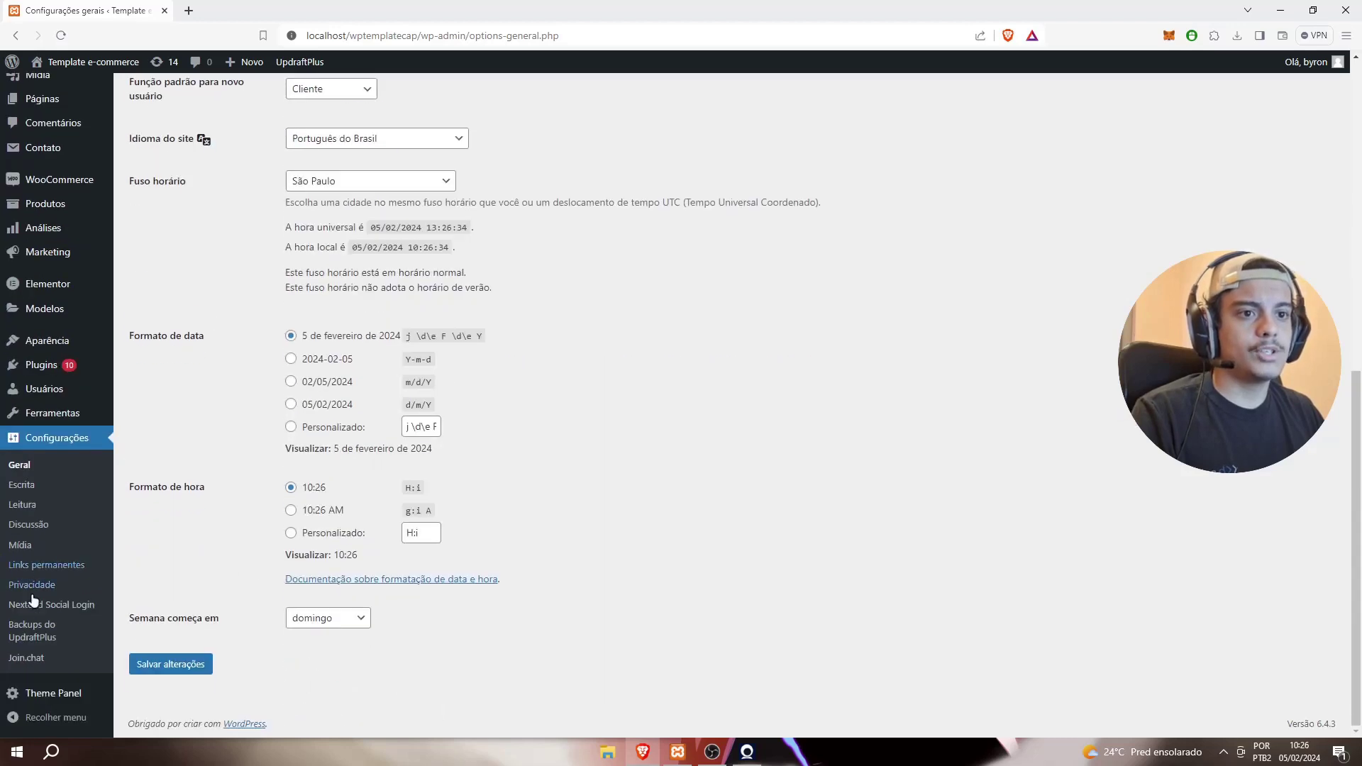
scroll(43, 624, "up", 8)
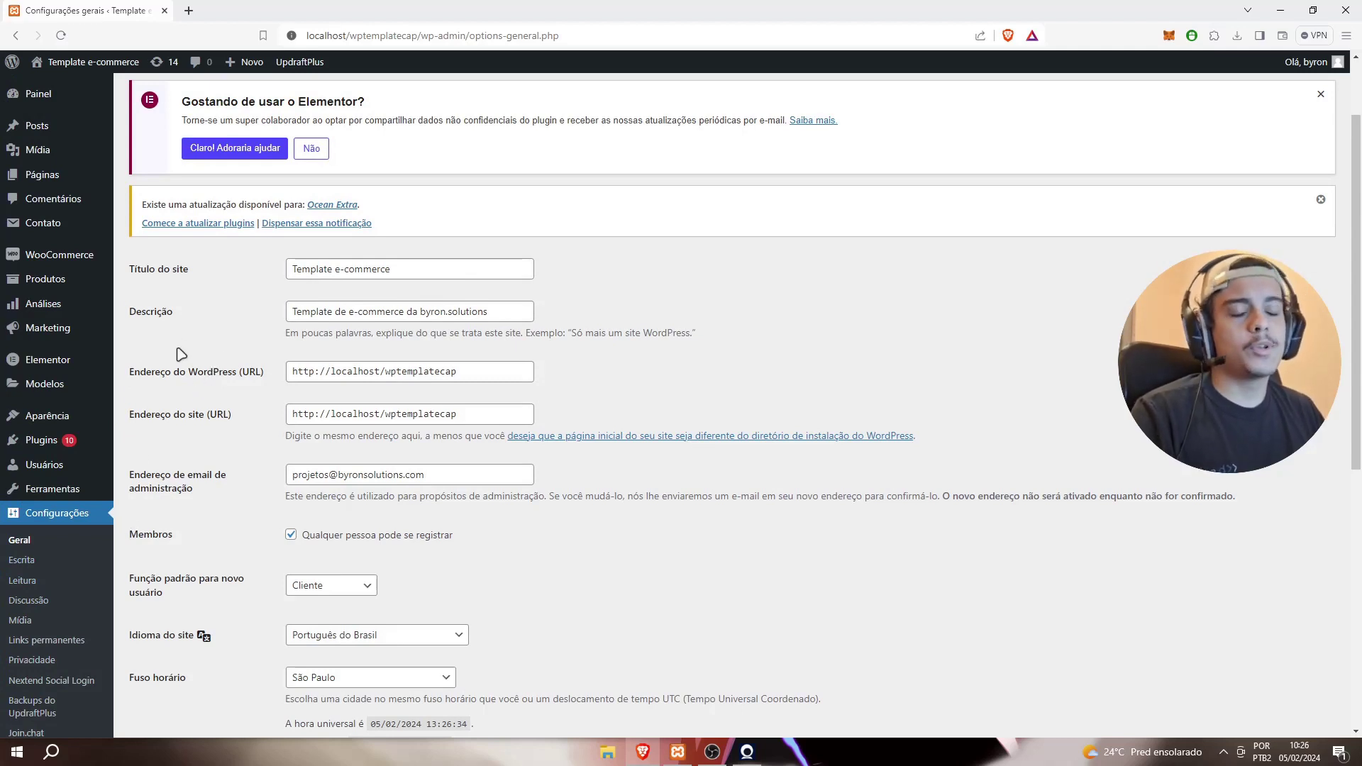
Step: Visit the live store's home page and look through its banners down to the Contato and Sobre Nós blocks
mouse_move(69, 452)
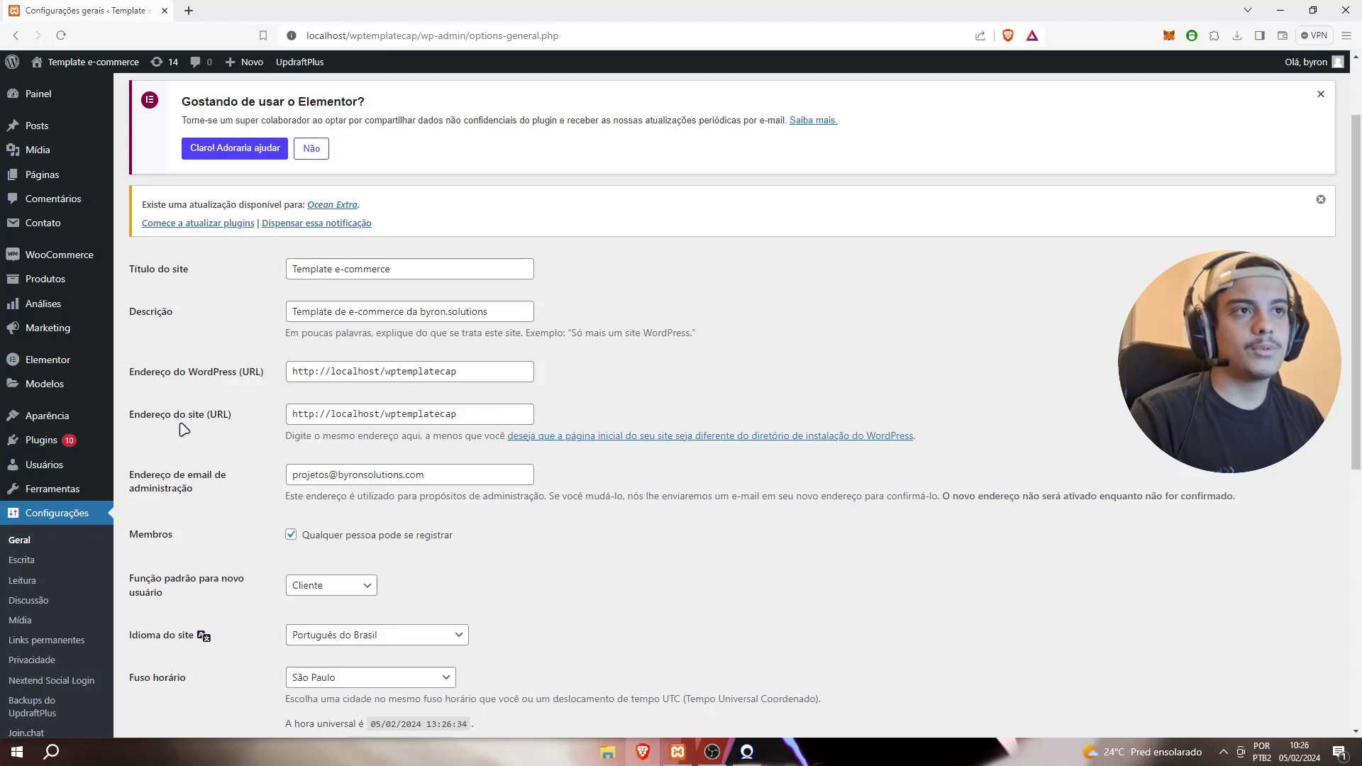
left_click(227, 148)
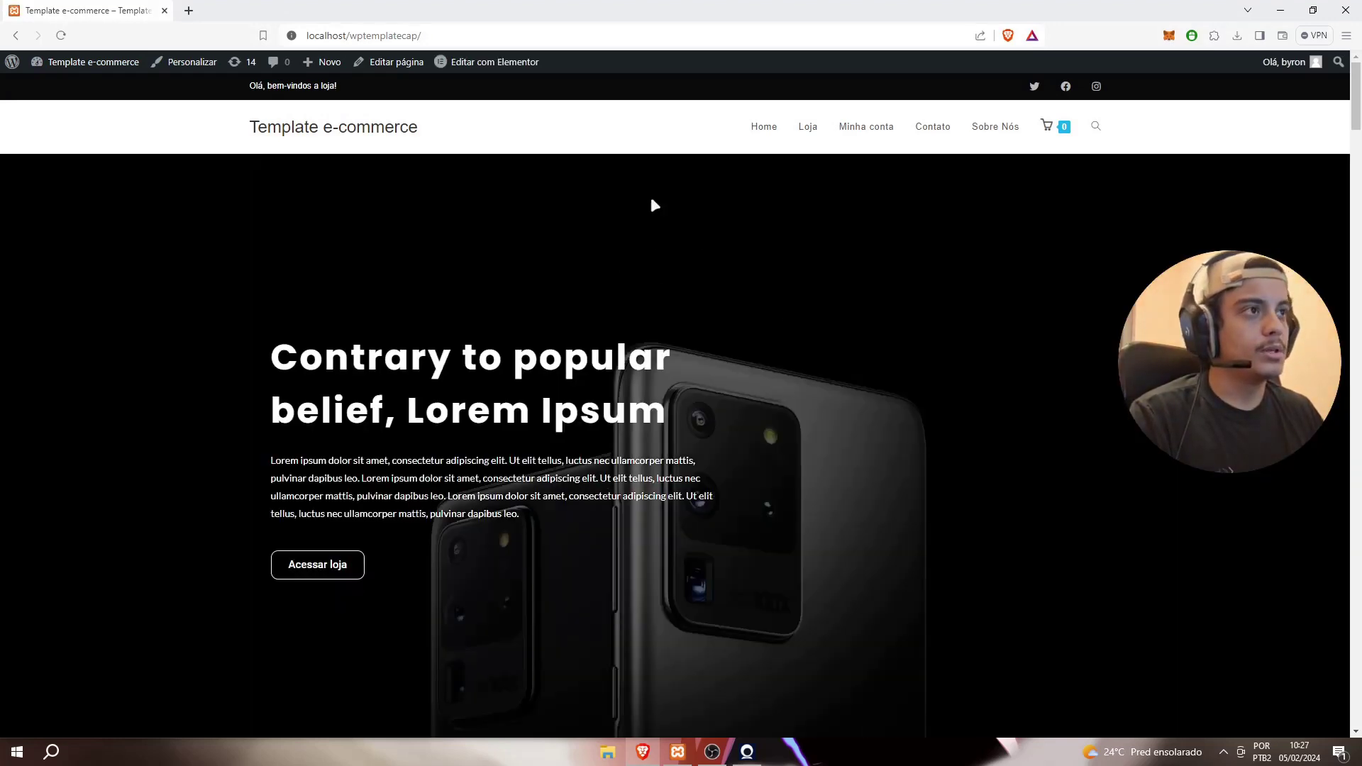
scroll(690, 328, "down", 7)
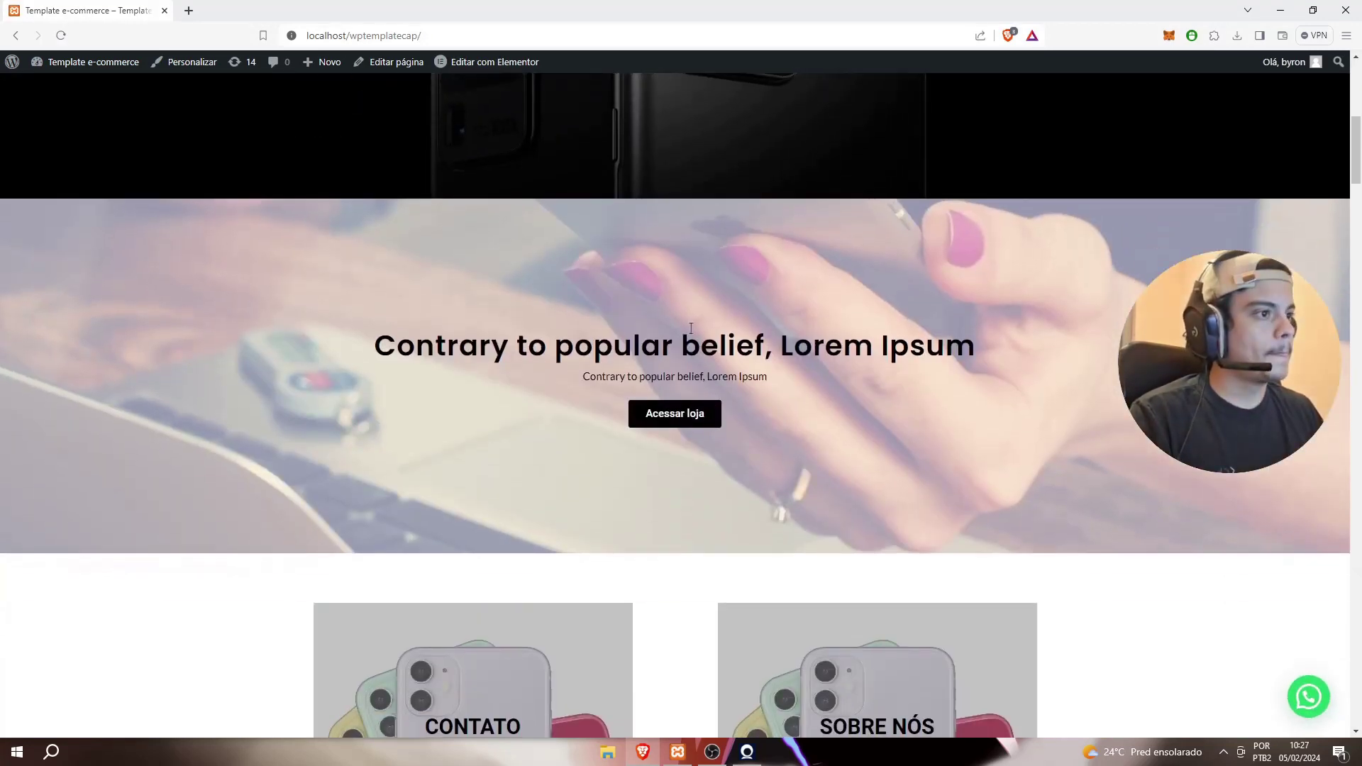
scroll(622, 351, "up", 7)
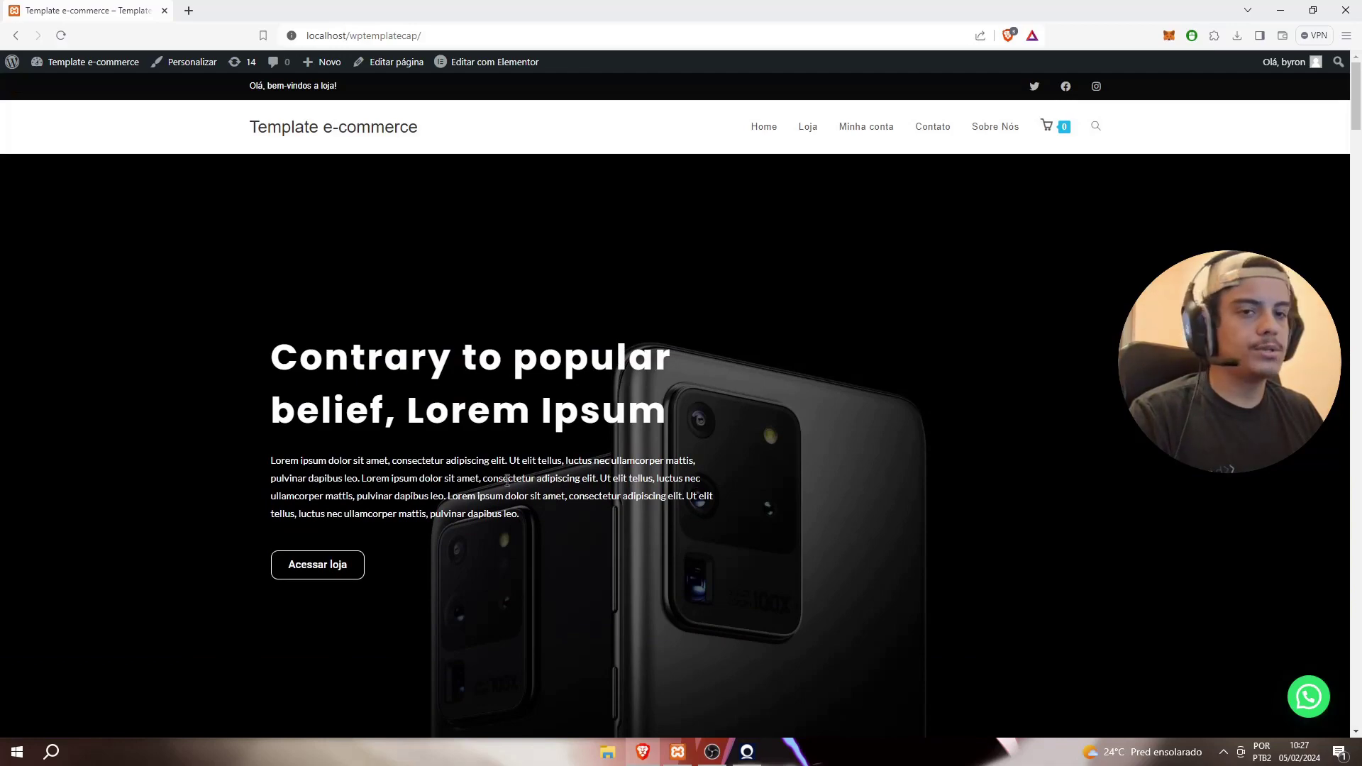